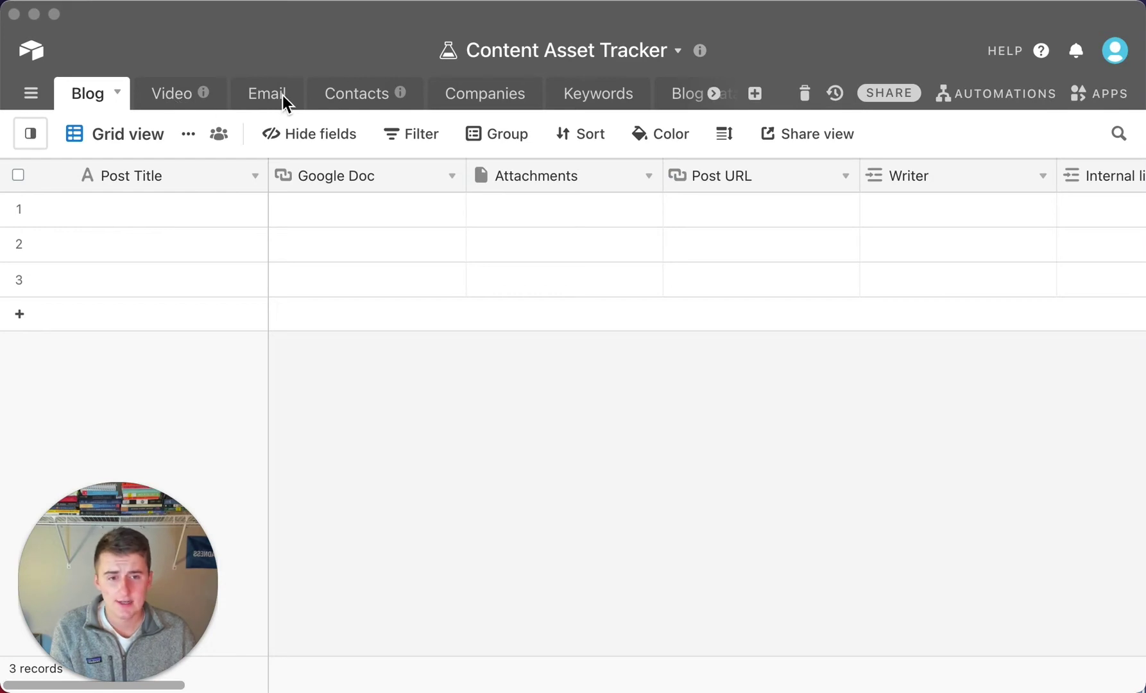
# Look through the fields of the Contacts table and return to the Blog table
pyautogui.click(359, 96)
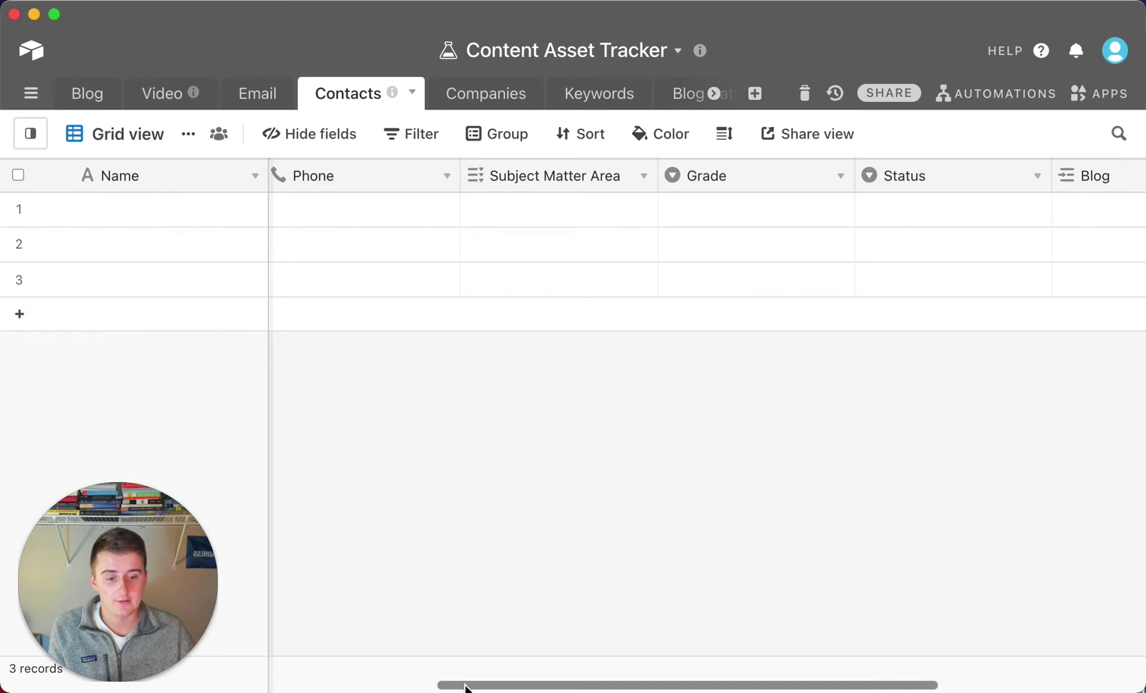
pyautogui.moveTo(467, 688); pyautogui.dragTo(109, 686)
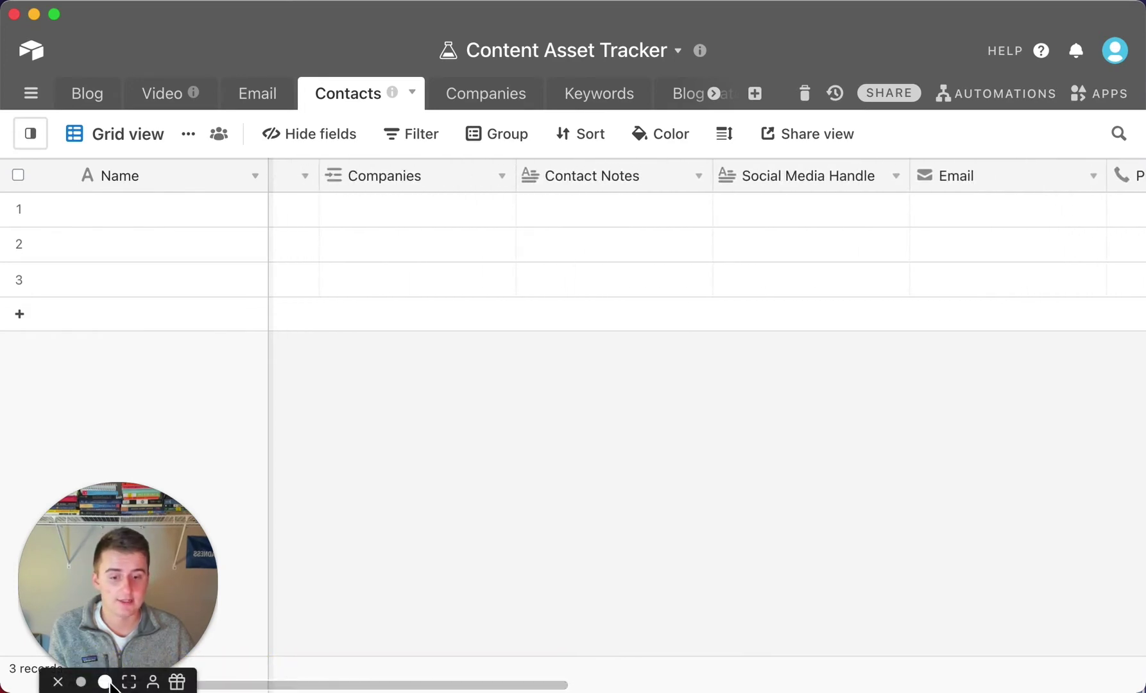
pyautogui.click(86, 93)
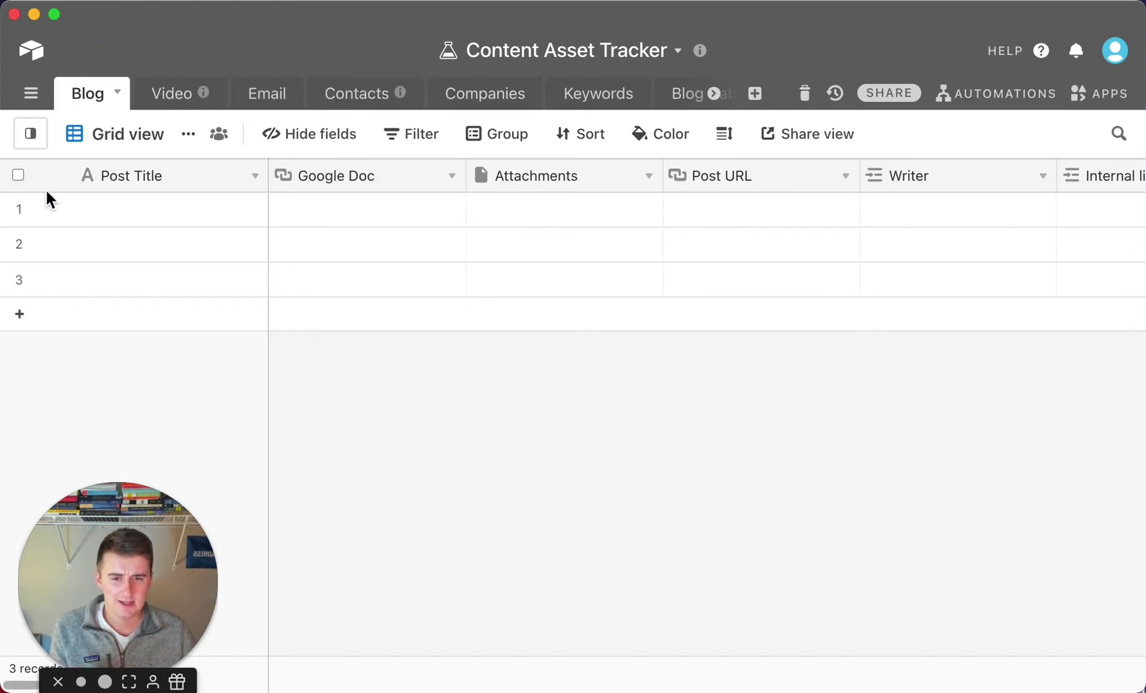
# Open the New Blog Post Assignment form view of the Blog table
pyautogui.moveTo(26, 147)
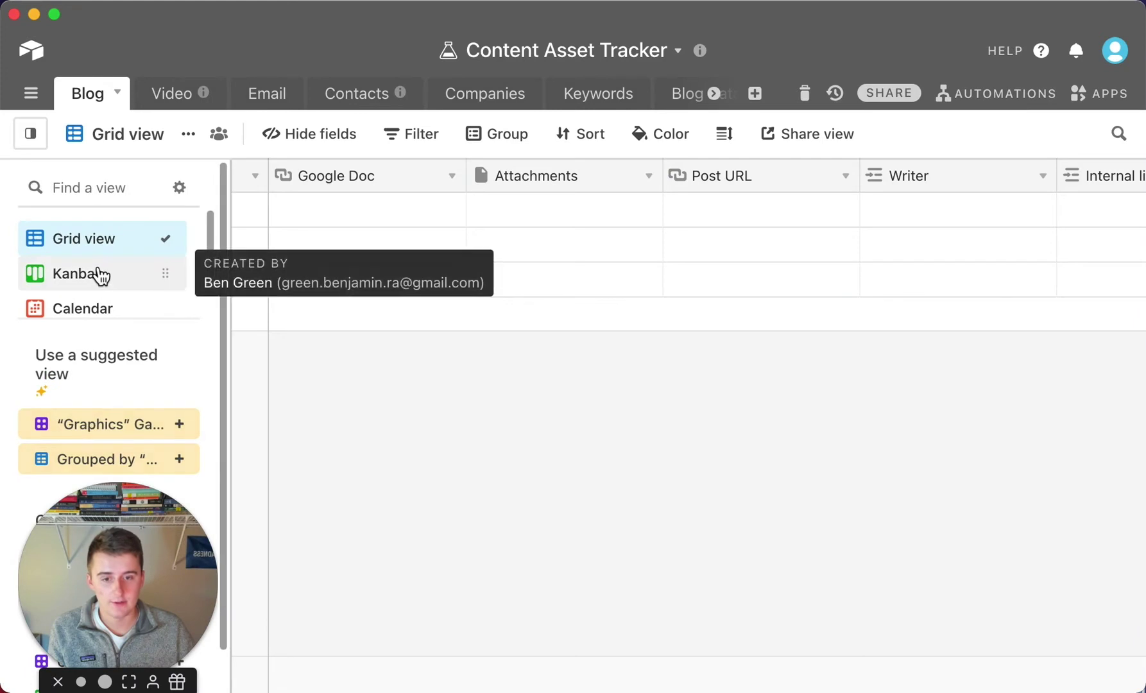
pyautogui.scroll(-2, 101, 276)
pyautogui.click(99, 294)
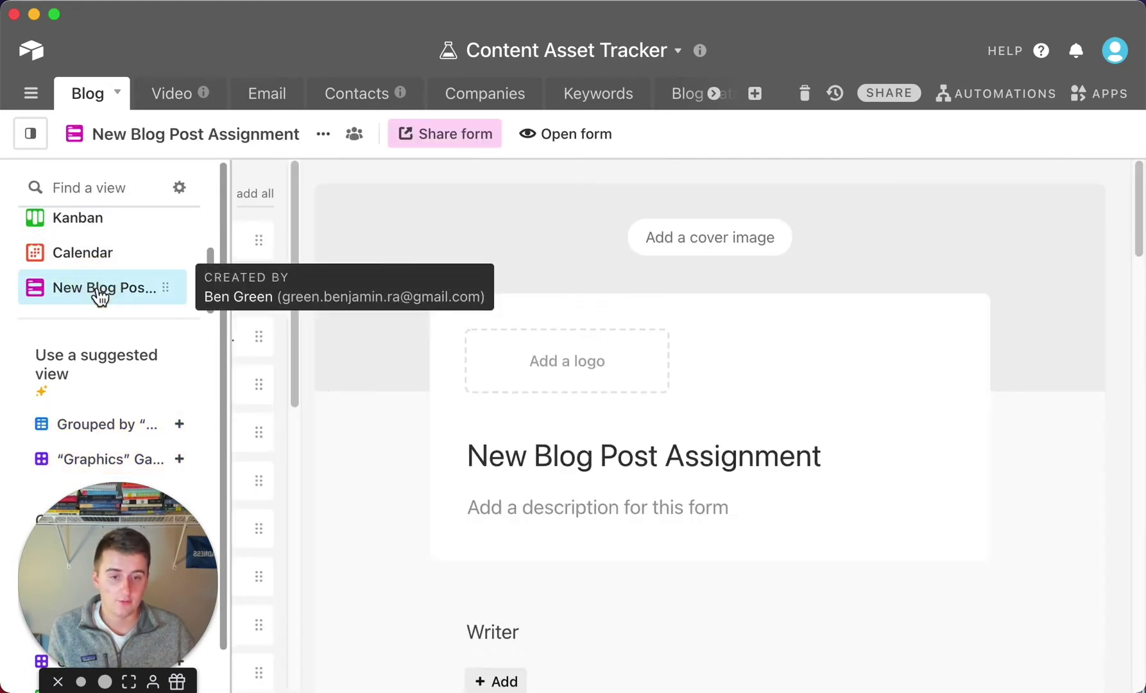
# Examine the fields of the blog post assignment form, from Writer and Status down to Draft Due
pyautogui.scroll(-4, 357, 394)
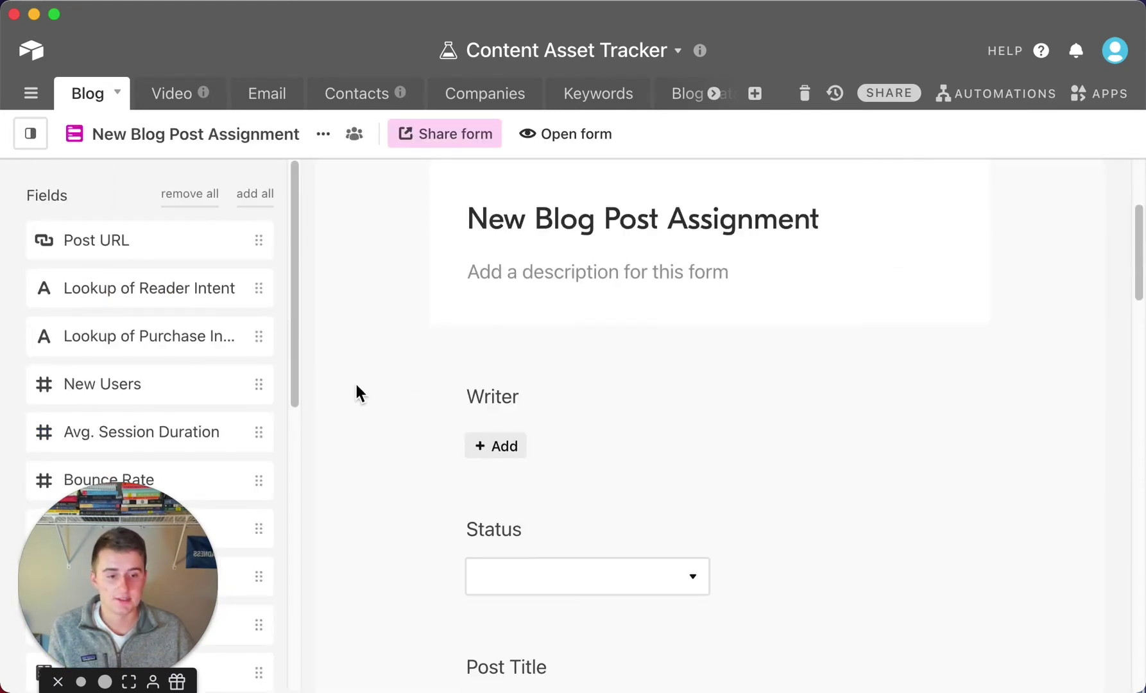
pyautogui.scroll(1, 357, 395)
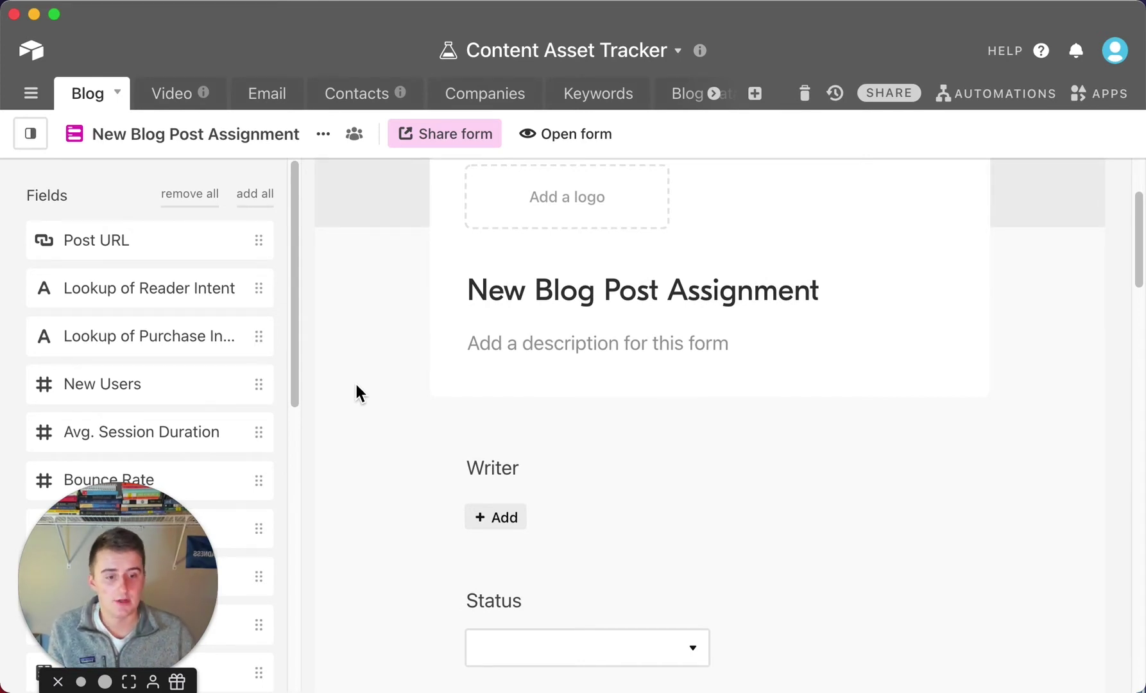
pyautogui.scroll(-2, 561, 524)
pyautogui.scroll(-8, 543, 536)
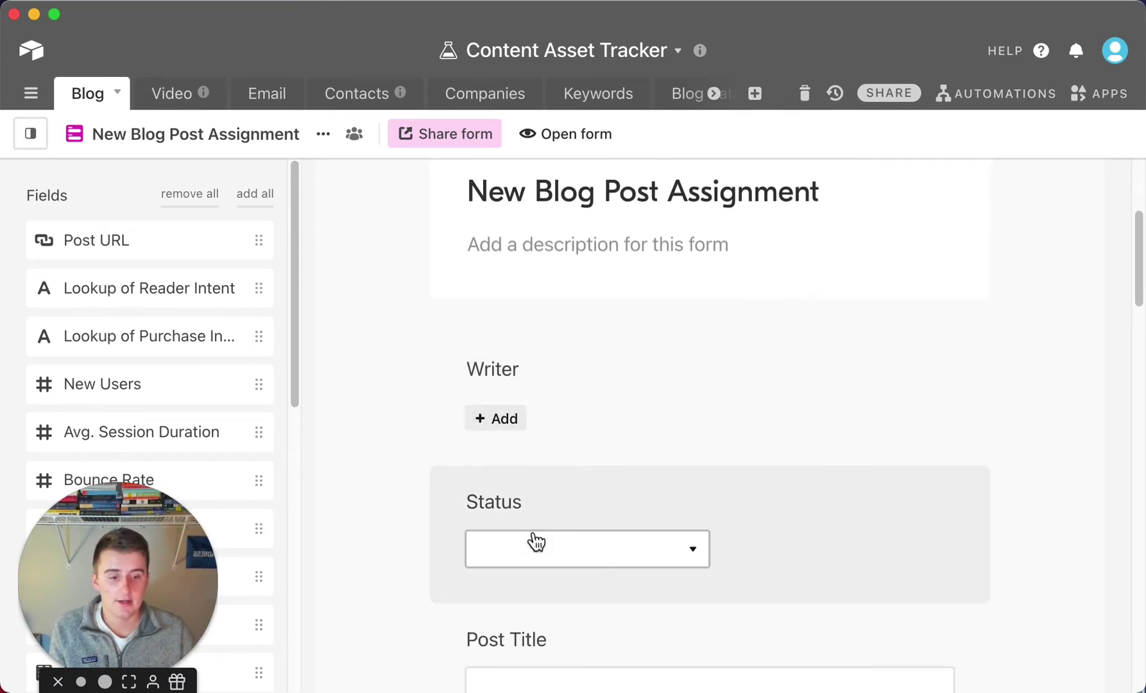
pyautogui.scroll(-4, 514, 533)
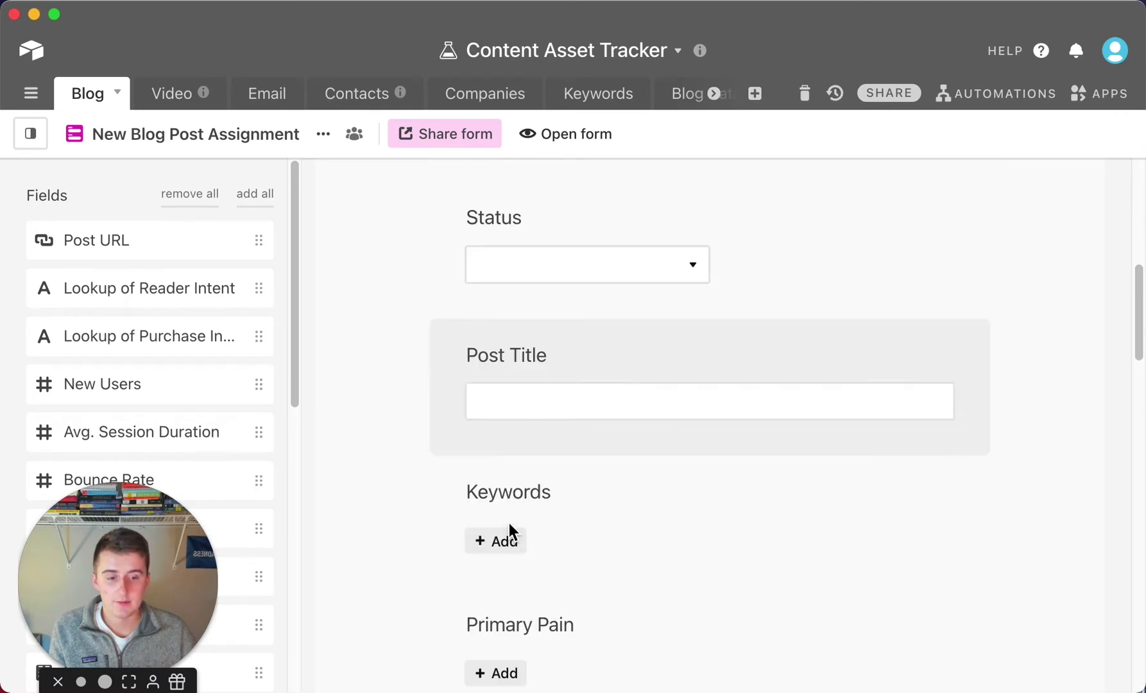
pyautogui.scroll(-2, 509, 518)
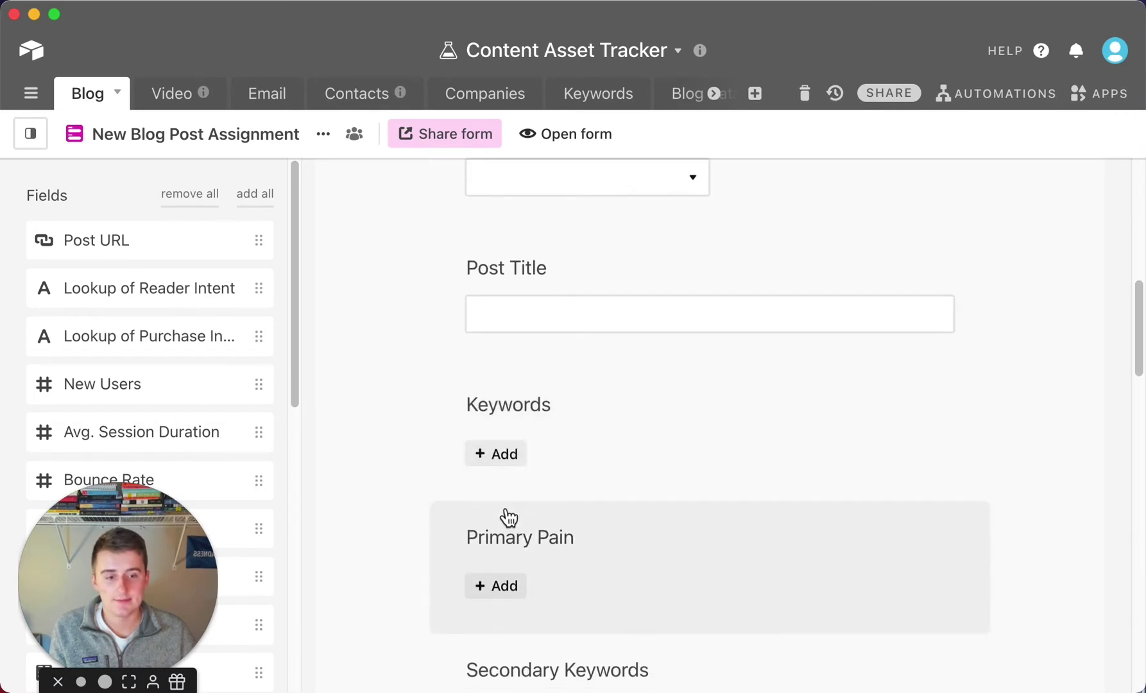
pyautogui.scroll(-6, 509, 517)
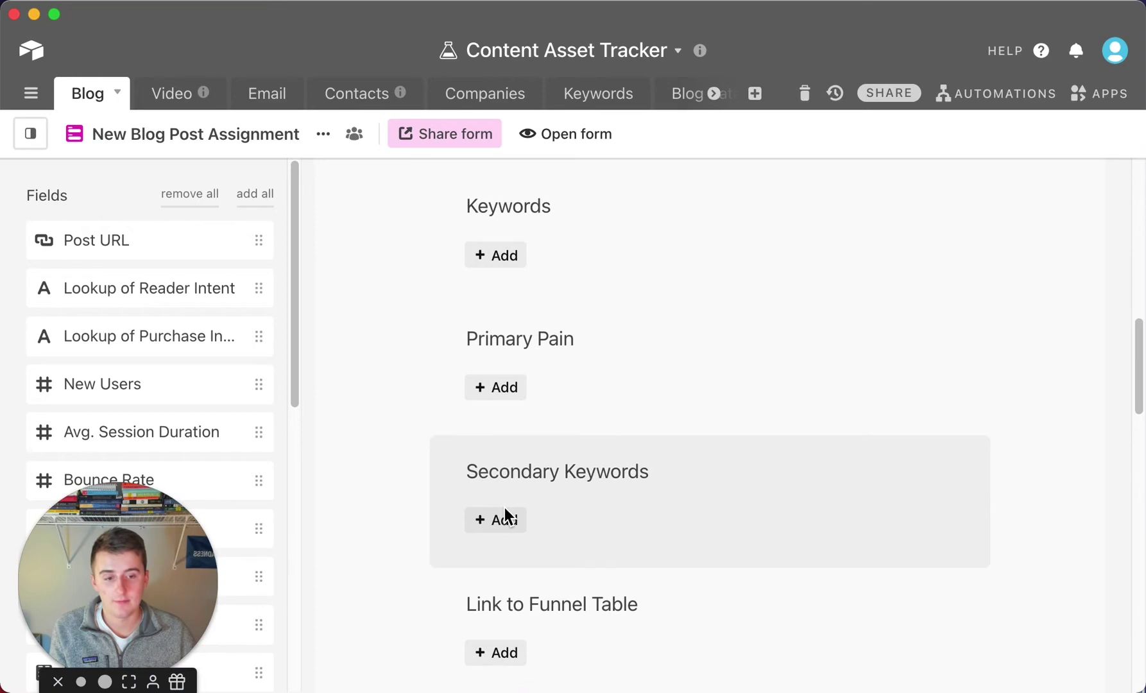
pyautogui.scroll(-3, 506, 514)
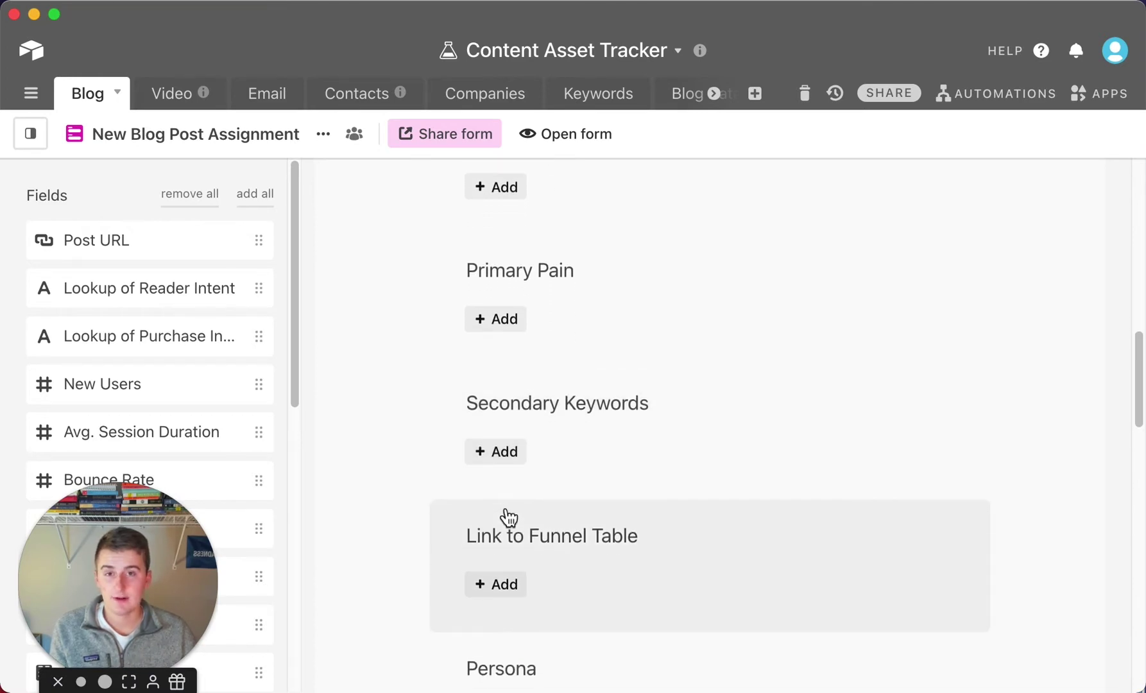
pyautogui.scroll(-1, 509, 517)
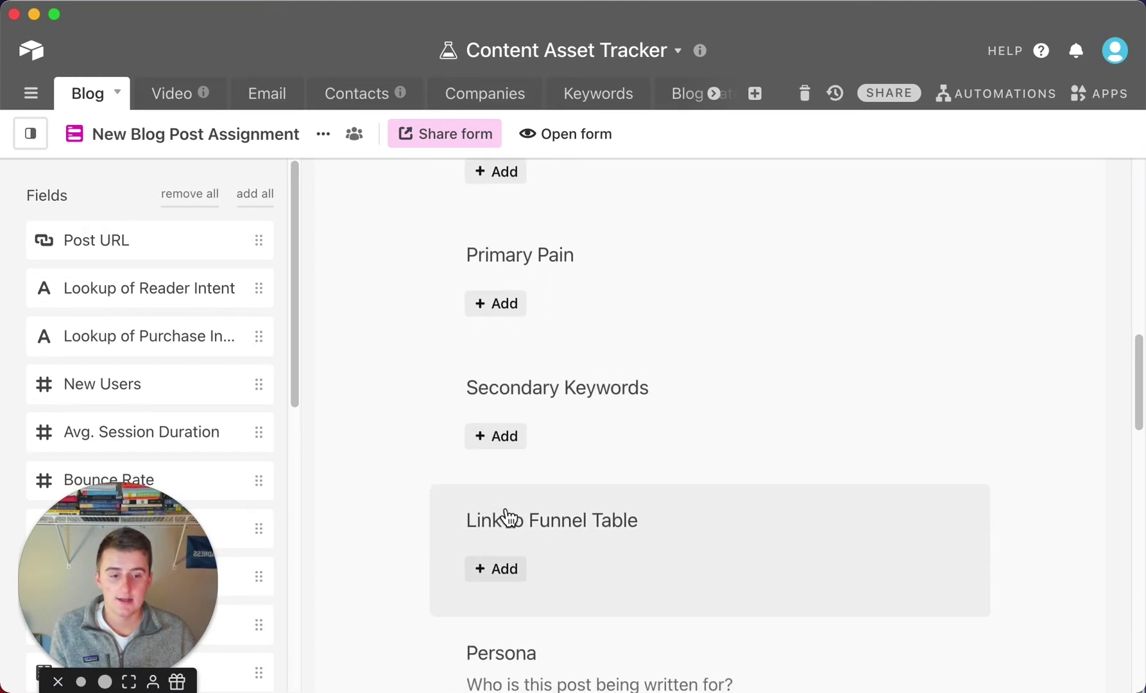
pyautogui.scroll(-4, 507, 517)
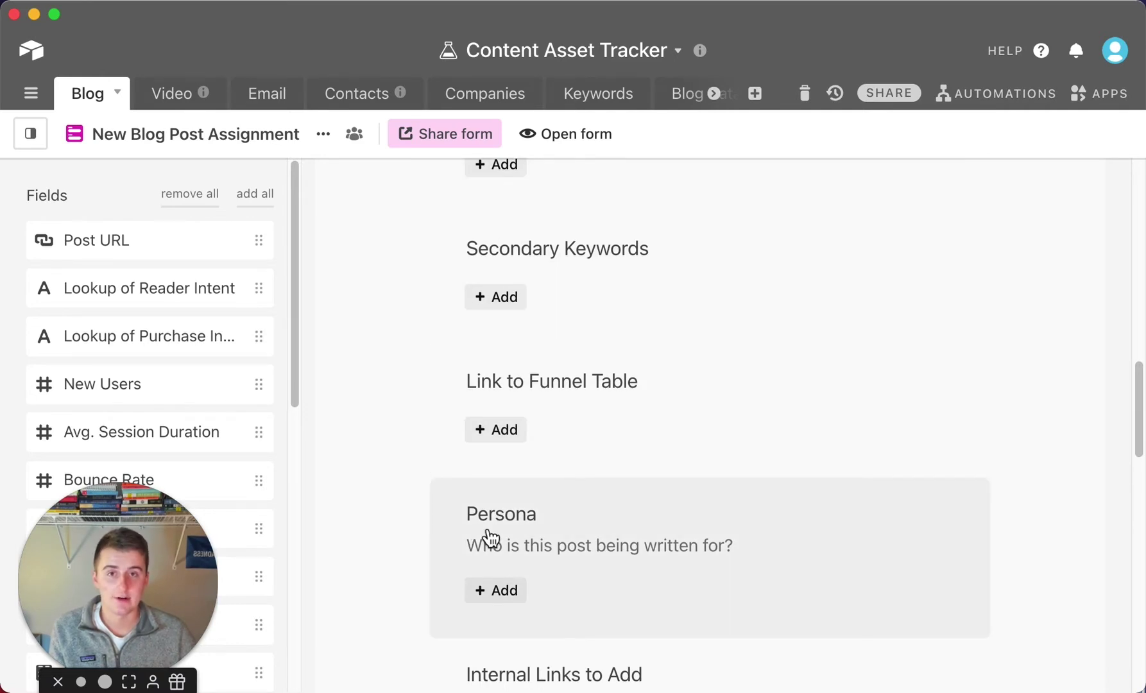
pyautogui.scroll(-5, 490, 538)
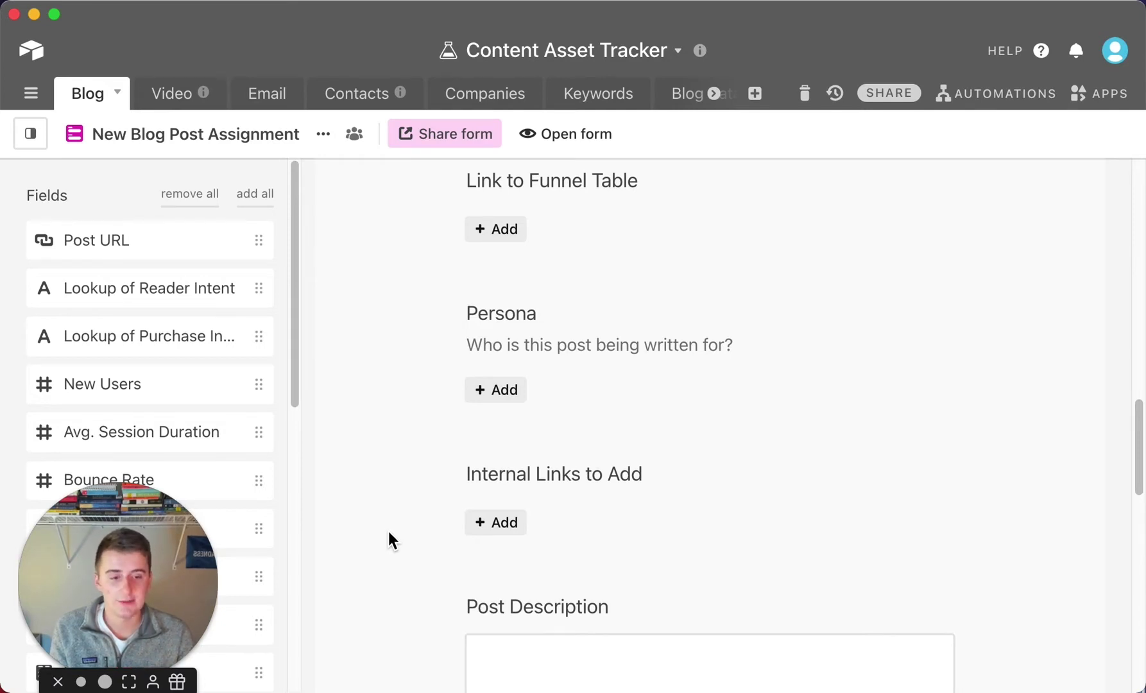
pyautogui.scroll(-8, 388, 532)
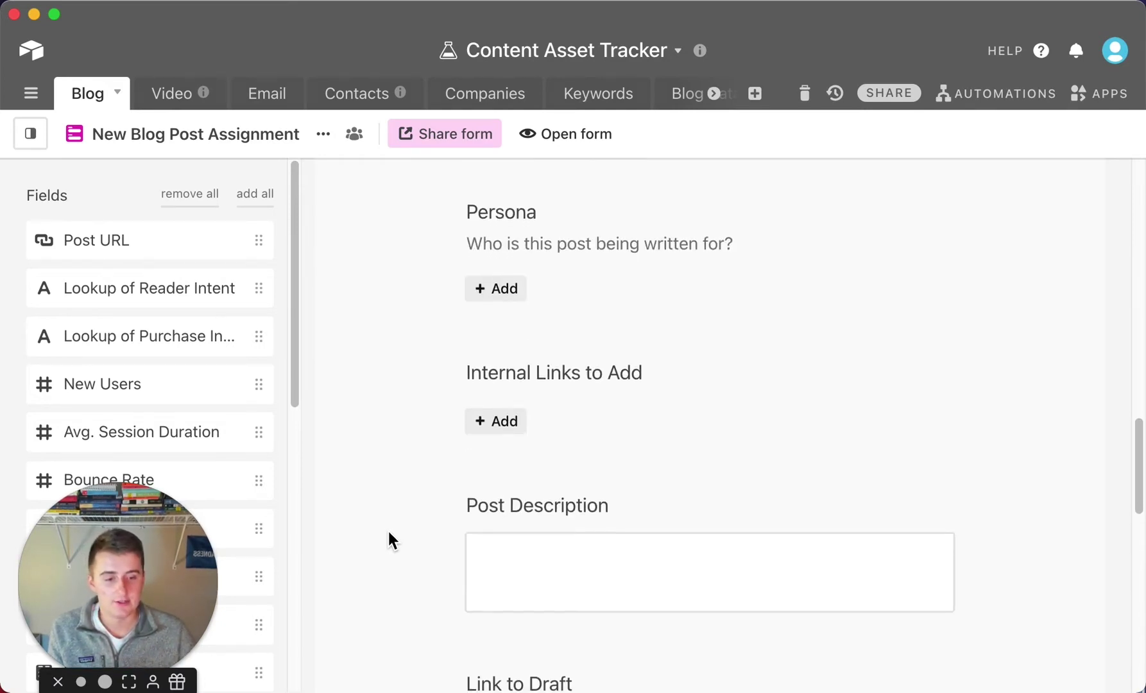
pyautogui.scroll(-3, 389, 532)
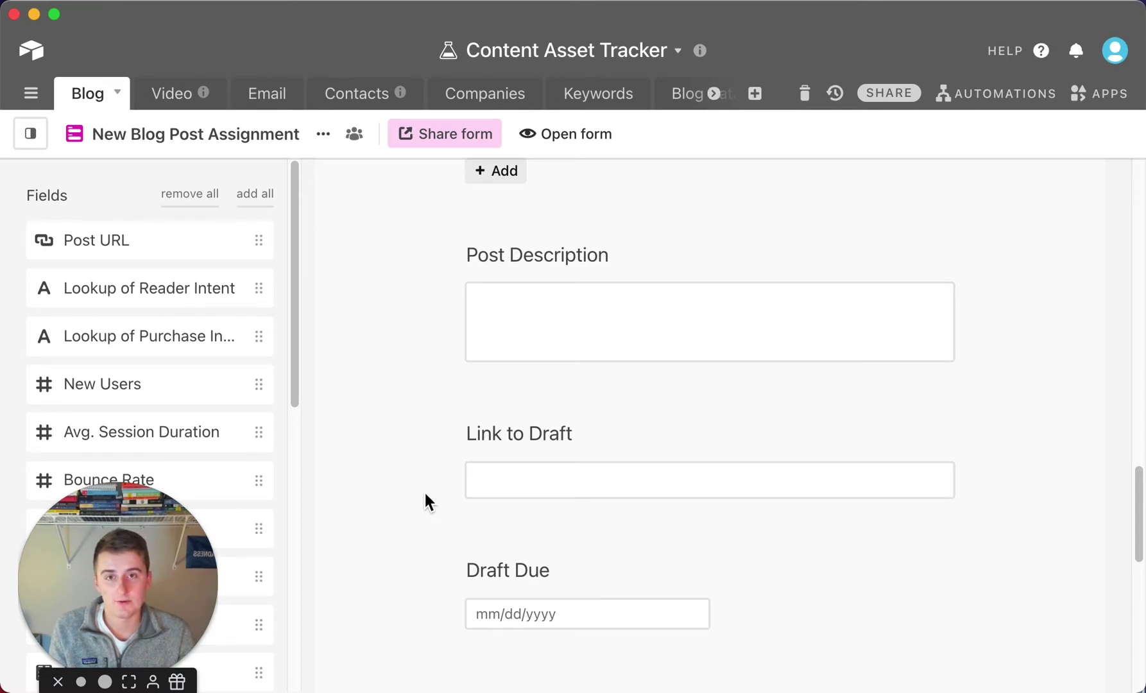
pyautogui.scroll(-2, 425, 495)
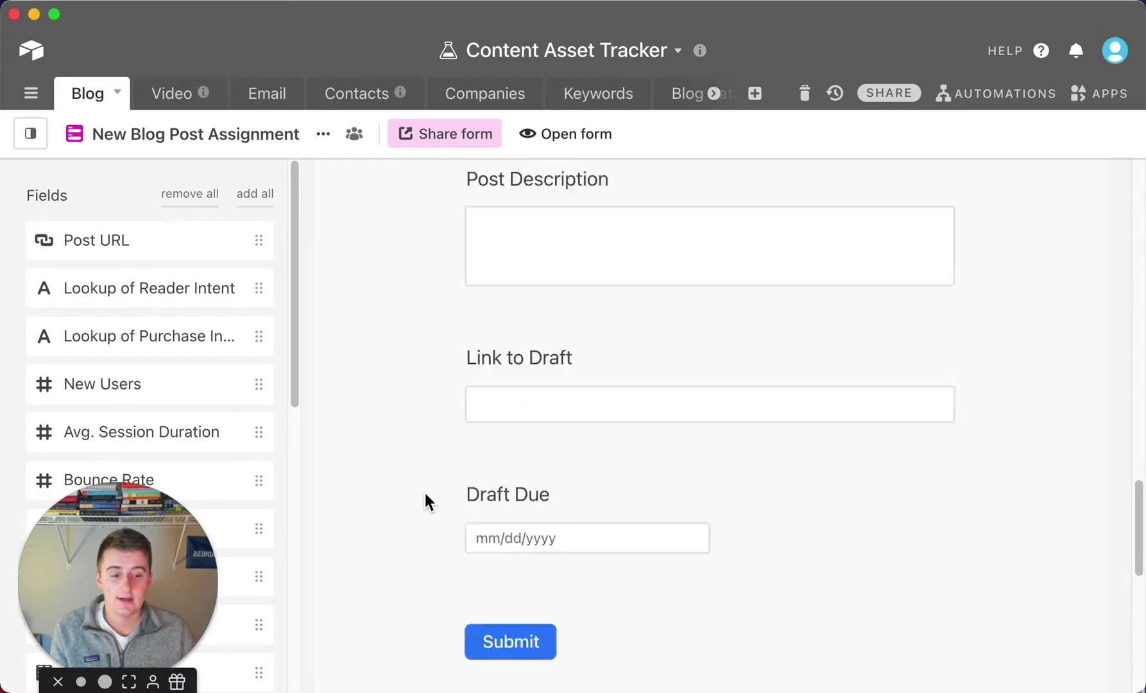
pyautogui.scroll(-2, 423, 490)
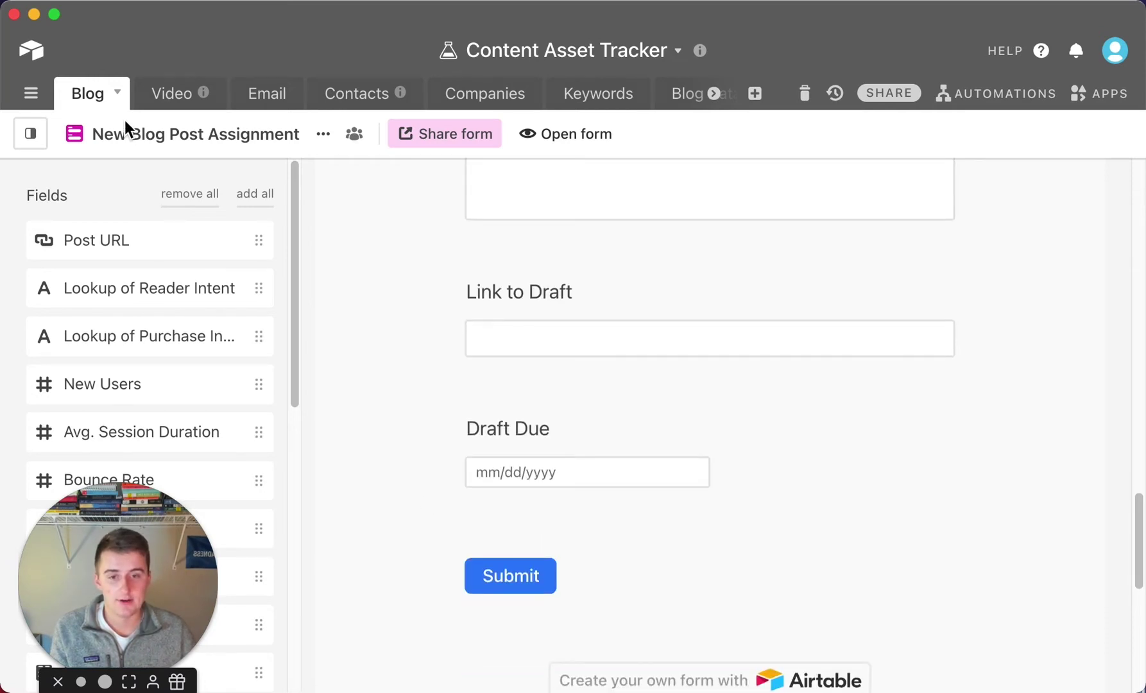
# Create a new grid view in the Blog table
pyautogui.moveTo(42, 122)
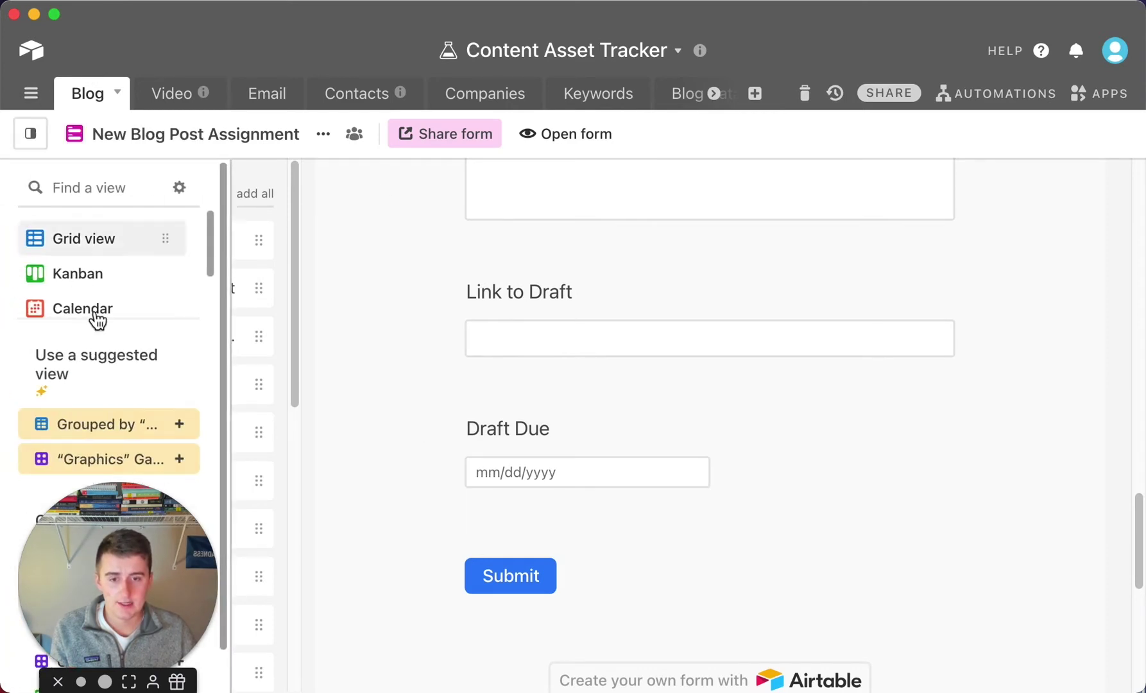
pyautogui.scroll(-2, 99, 316)
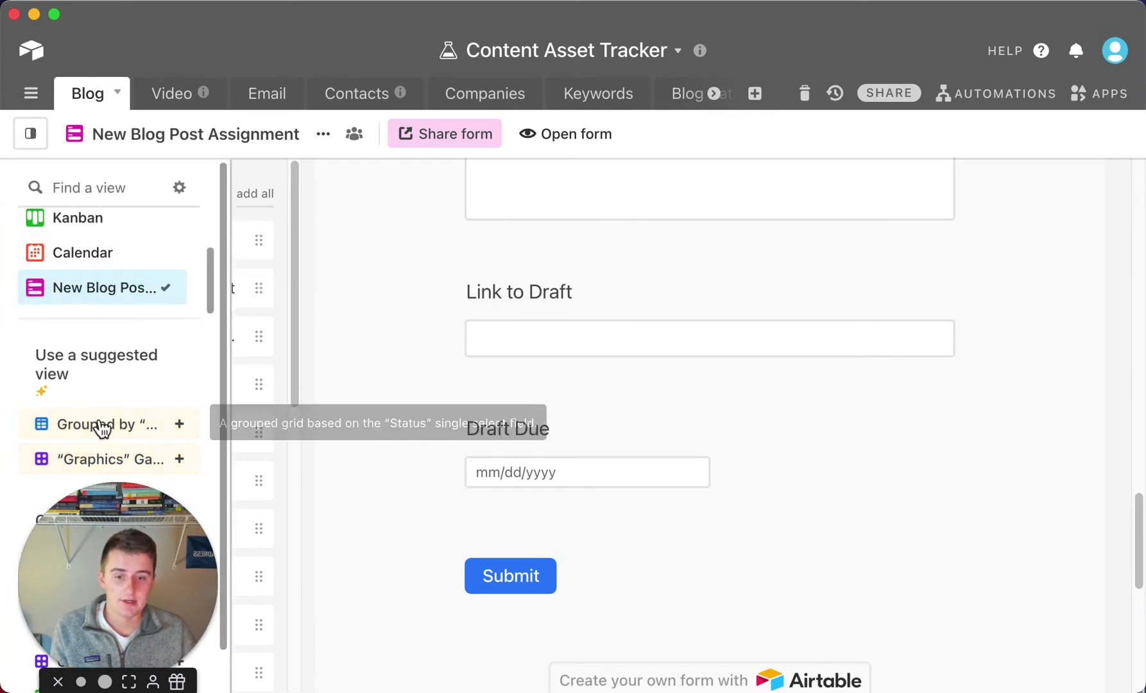
pyautogui.moveTo(106, 548); pyautogui.dragTo(294, 558)
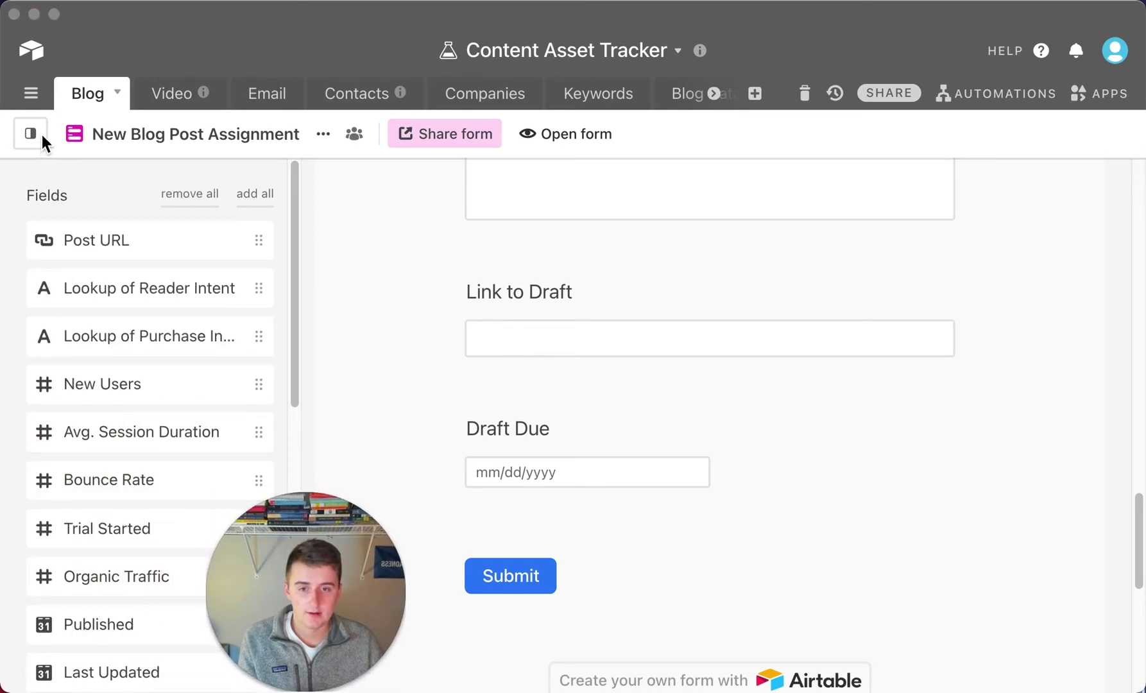
pyautogui.moveTo(34, 146)
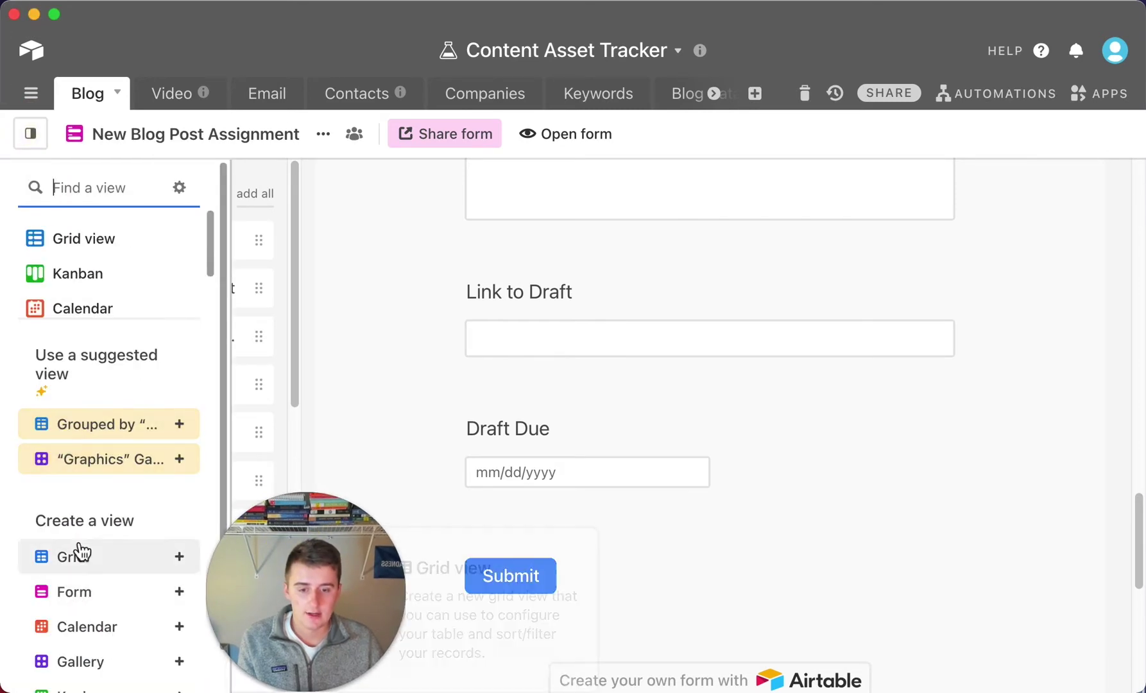
pyautogui.click(81, 553)
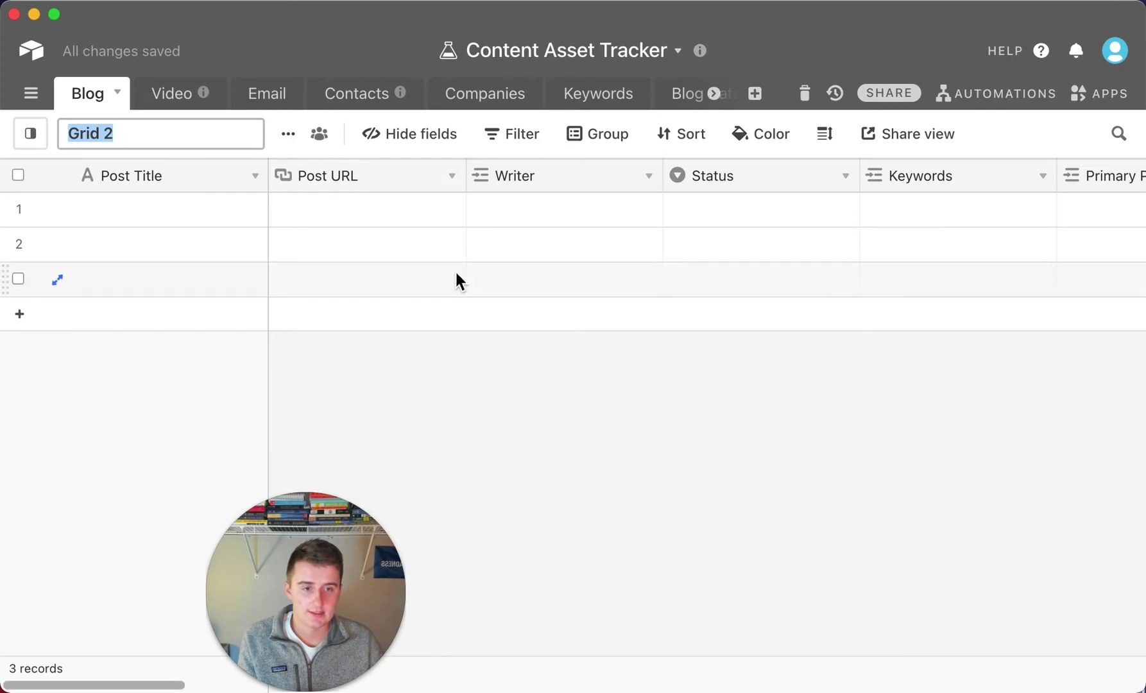
# Link the first unnamed contact record as the Writer of the first blog row
pyautogui.click(494, 209)
pyautogui.click(482, 208)
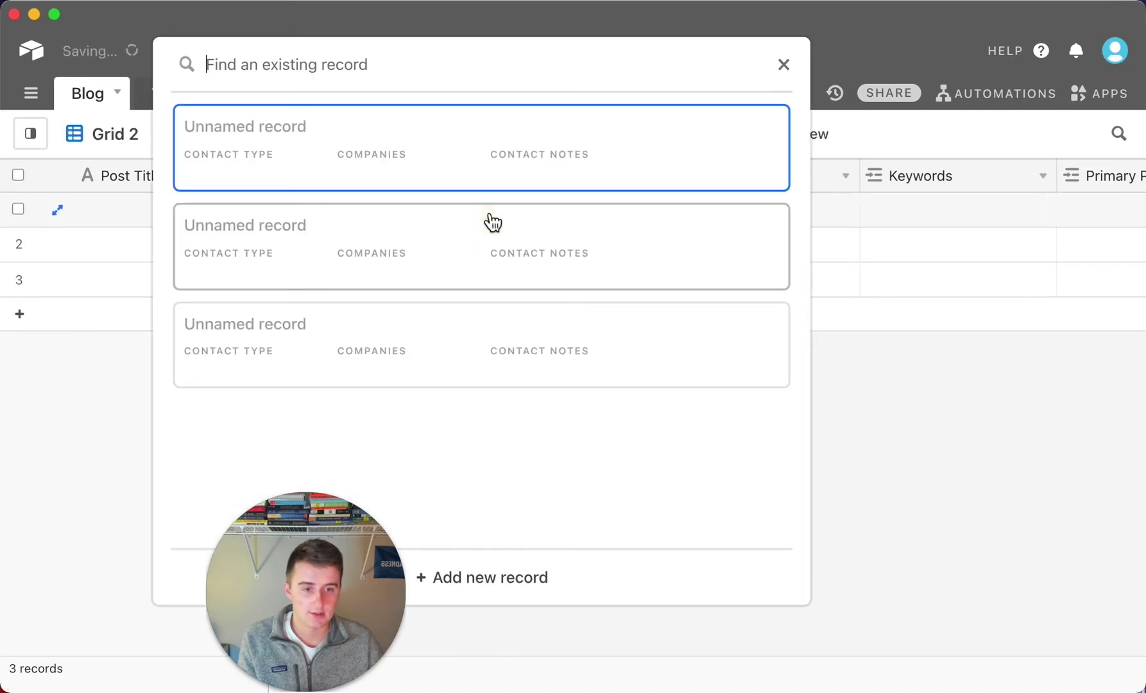
pyautogui.click(292, 143)
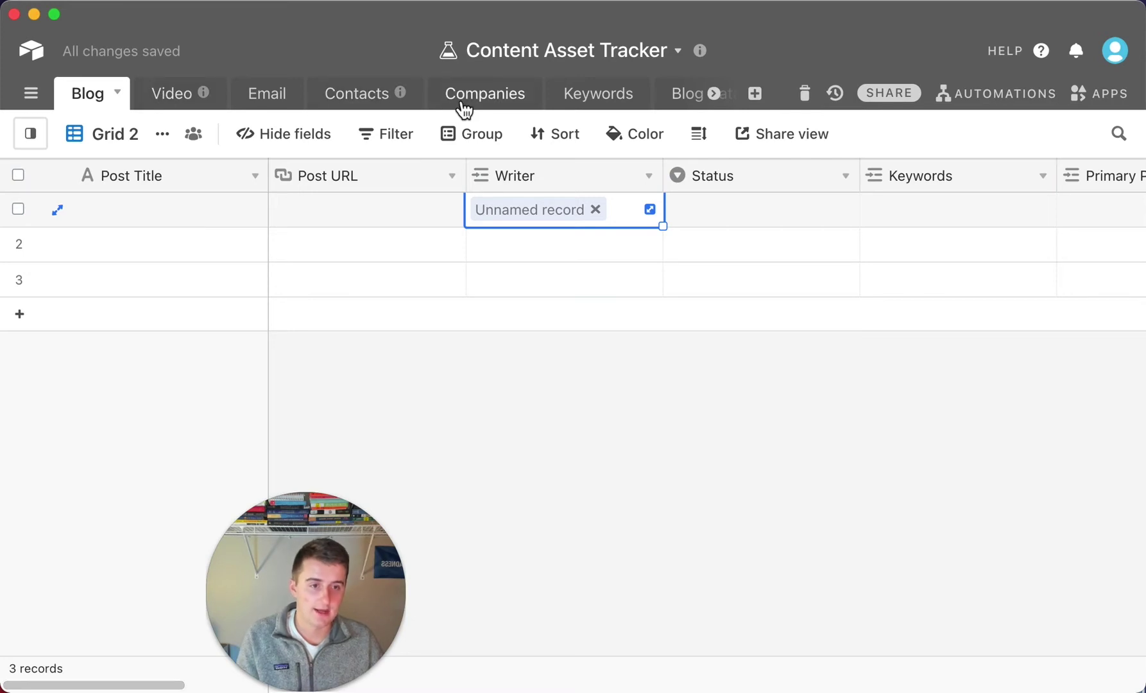
# Enter the writer's first name in the Name field of the first Contacts record
pyautogui.click(373, 102)
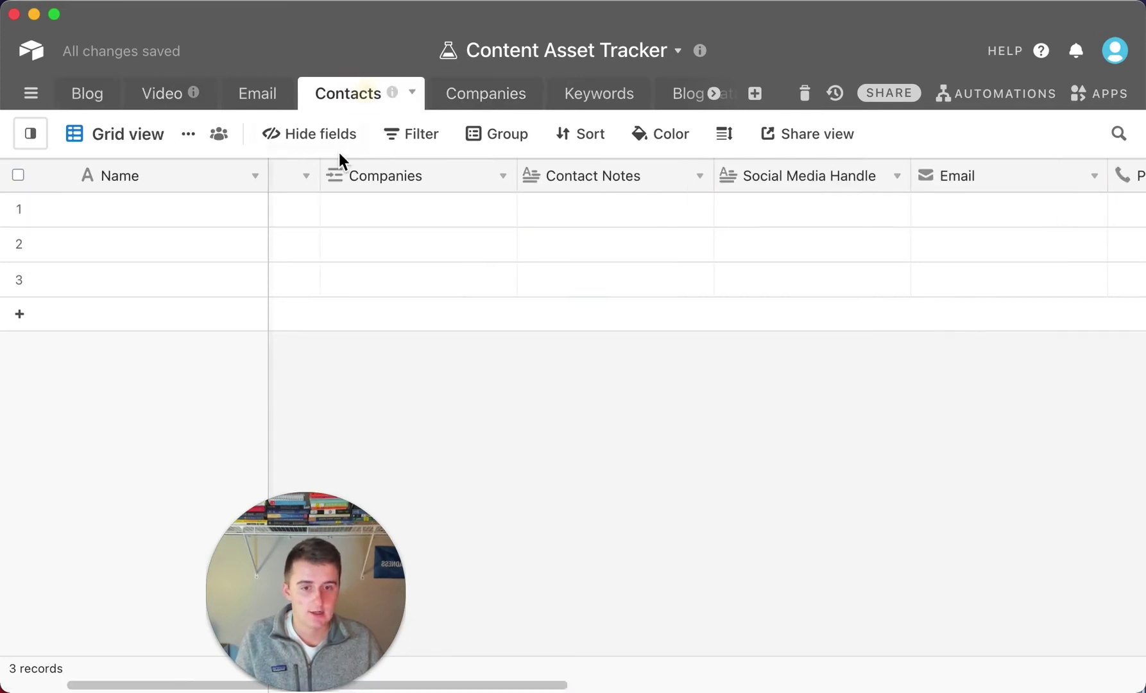
pyautogui.click(187, 216)
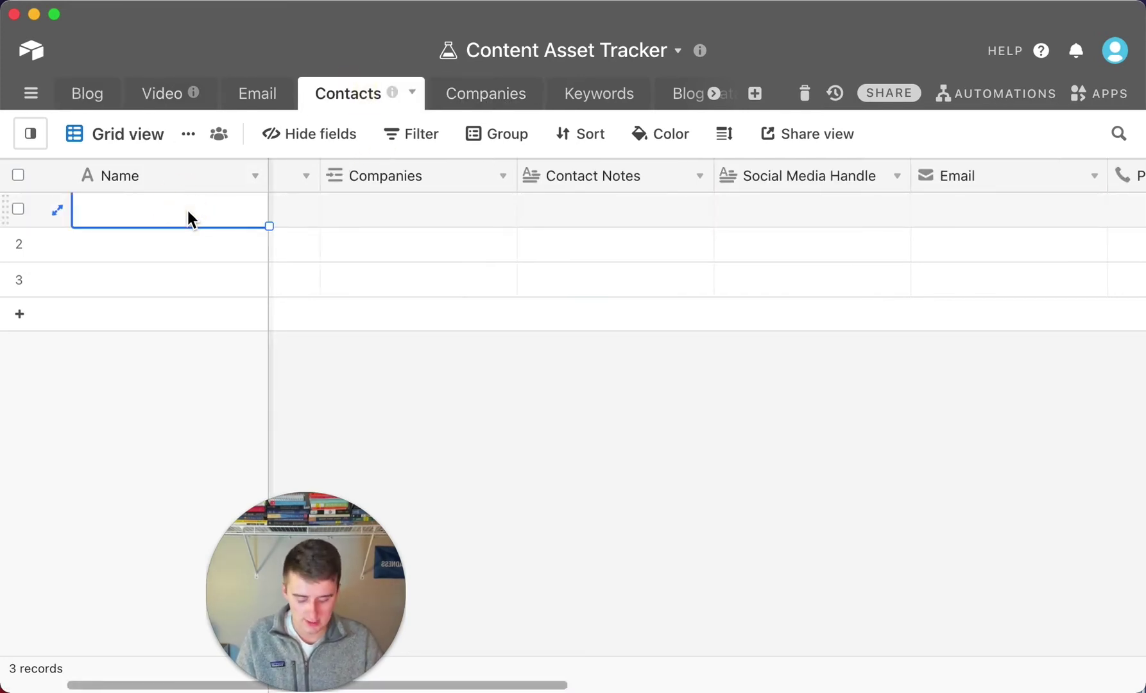
pyautogui.write('John')
pyautogui.click(184, 452)
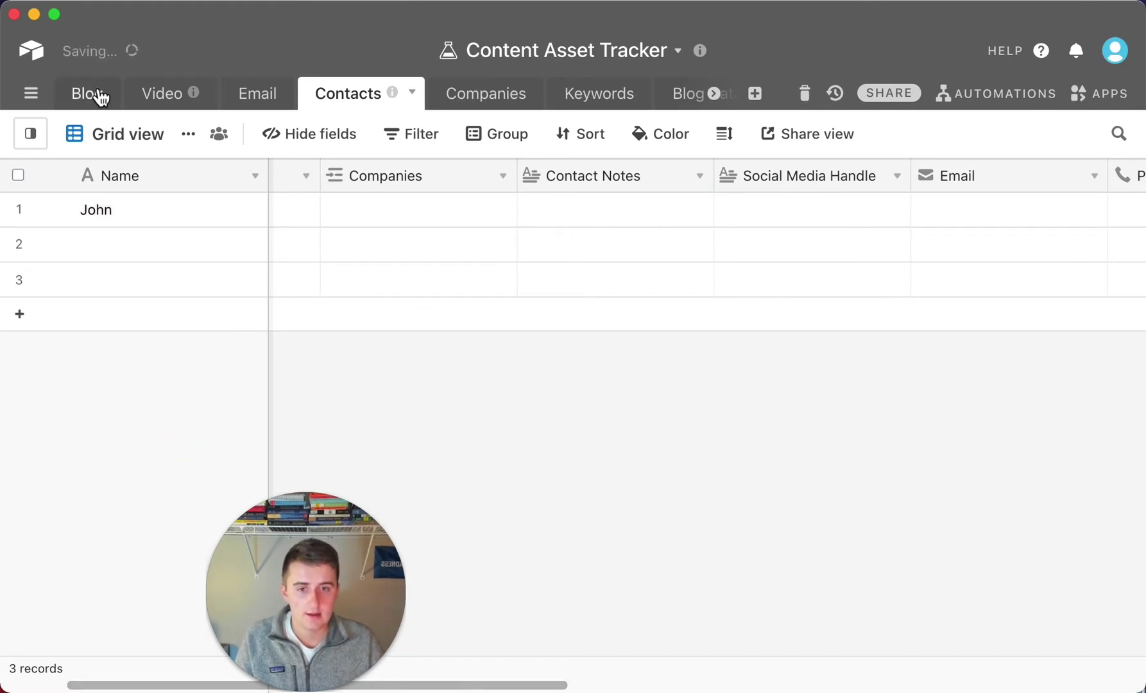
# Filter the new Blog grid view to records whose Writer contains the contact's first name
pyautogui.click(97, 95)
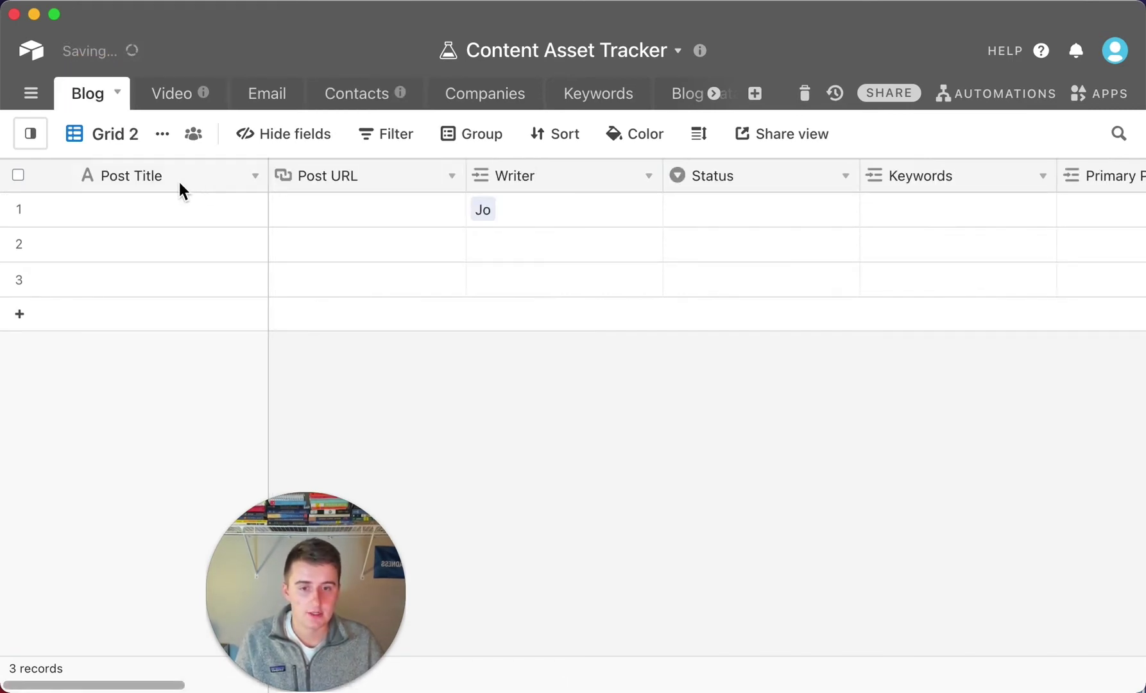
pyautogui.click(386, 133)
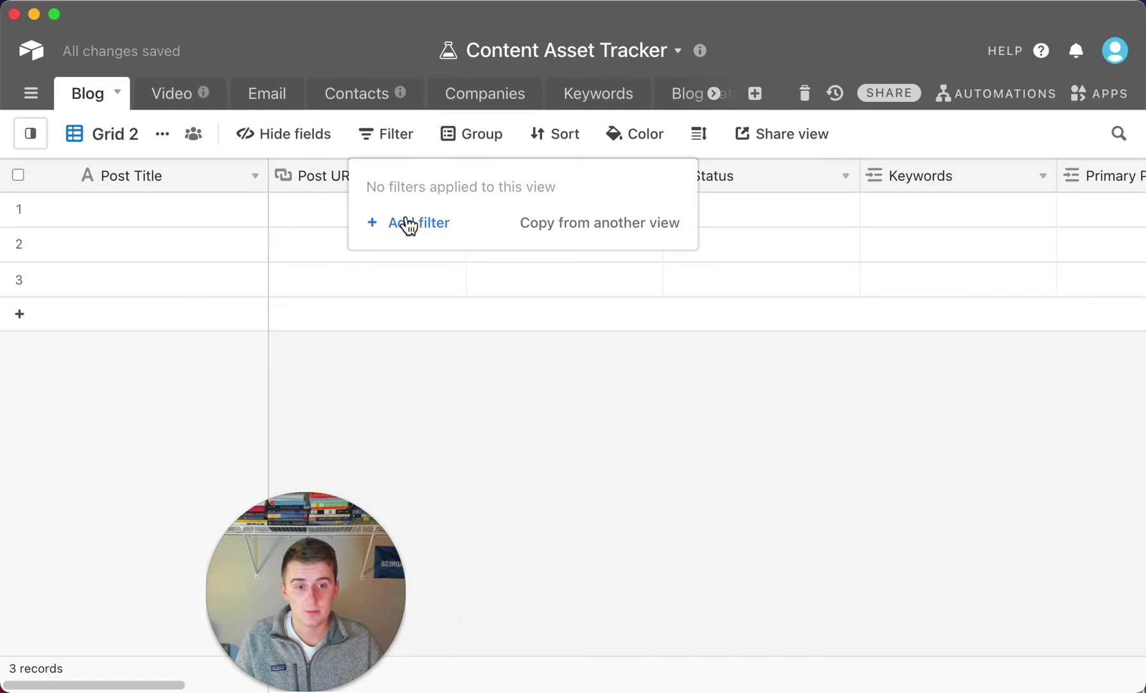
pyautogui.click(409, 223)
pyautogui.click(521, 186)
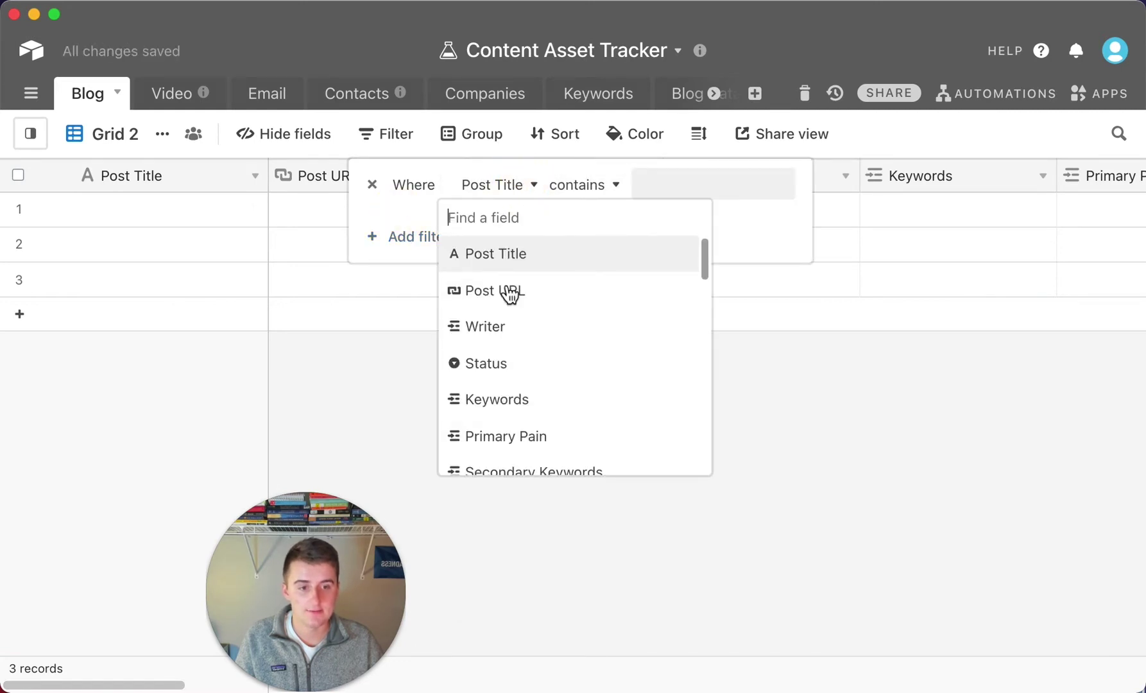
pyautogui.scroll(-1, 507, 321)
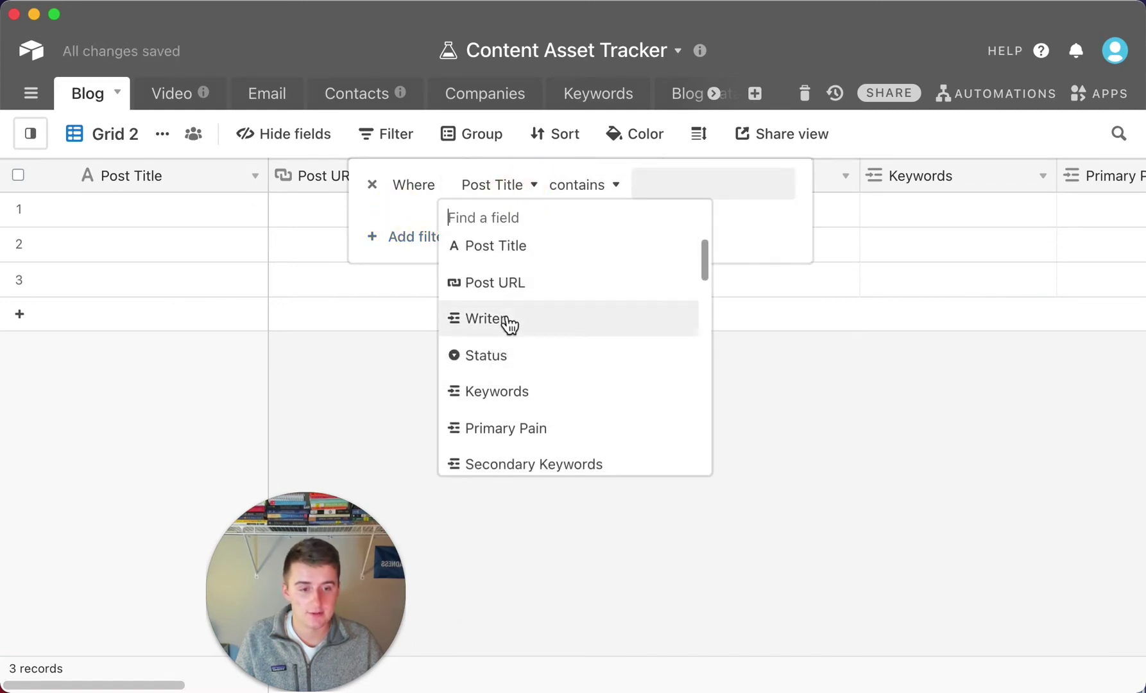
pyautogui.click(510, 319)
pyautogui.click(658, 183)
pyautogui.write('jo')
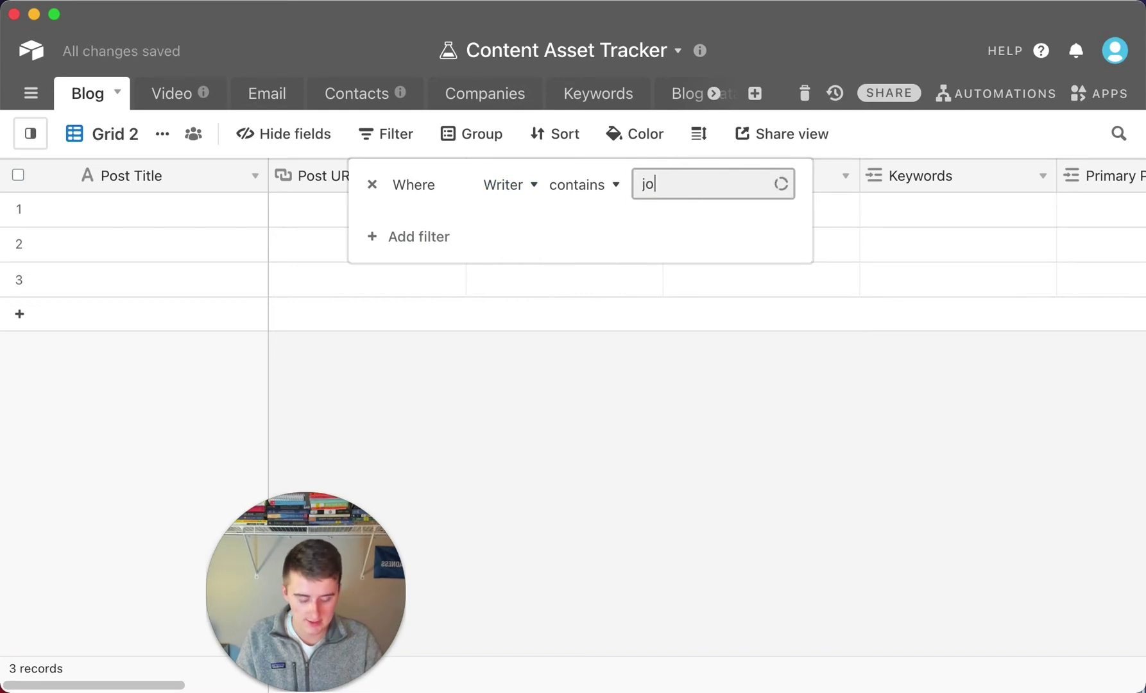
pyautogui.write('hn')
pyautogui.click(691, 517)
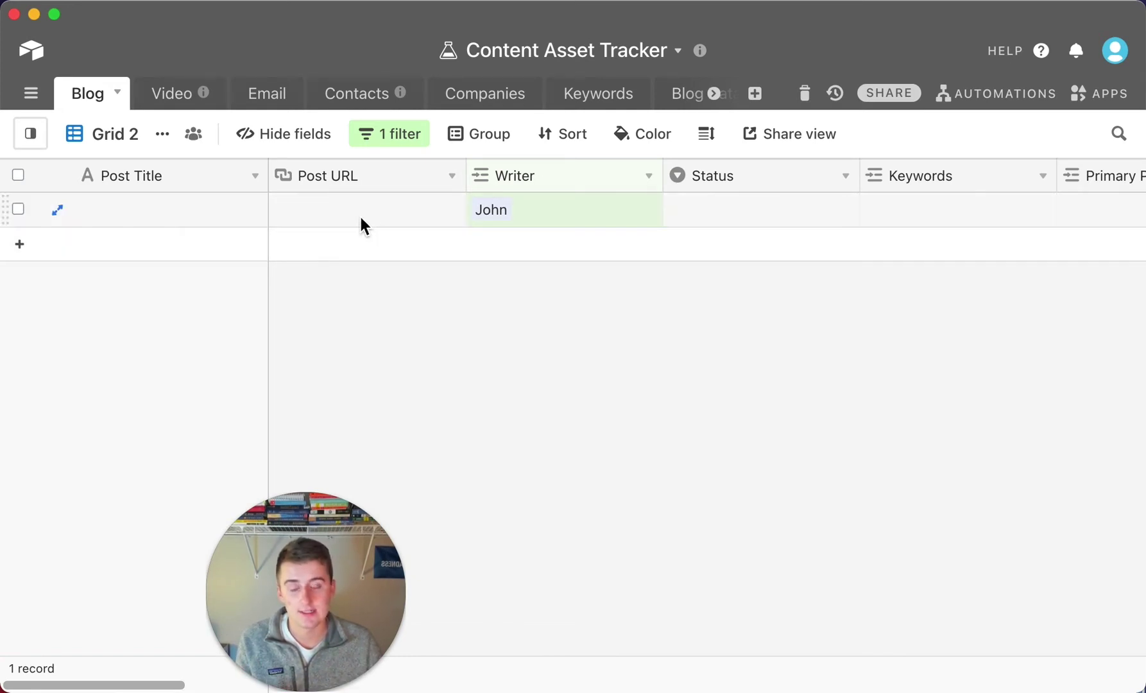
pyautogui.moveTo(327, 651); pyautogui.dragTo(179, 545)
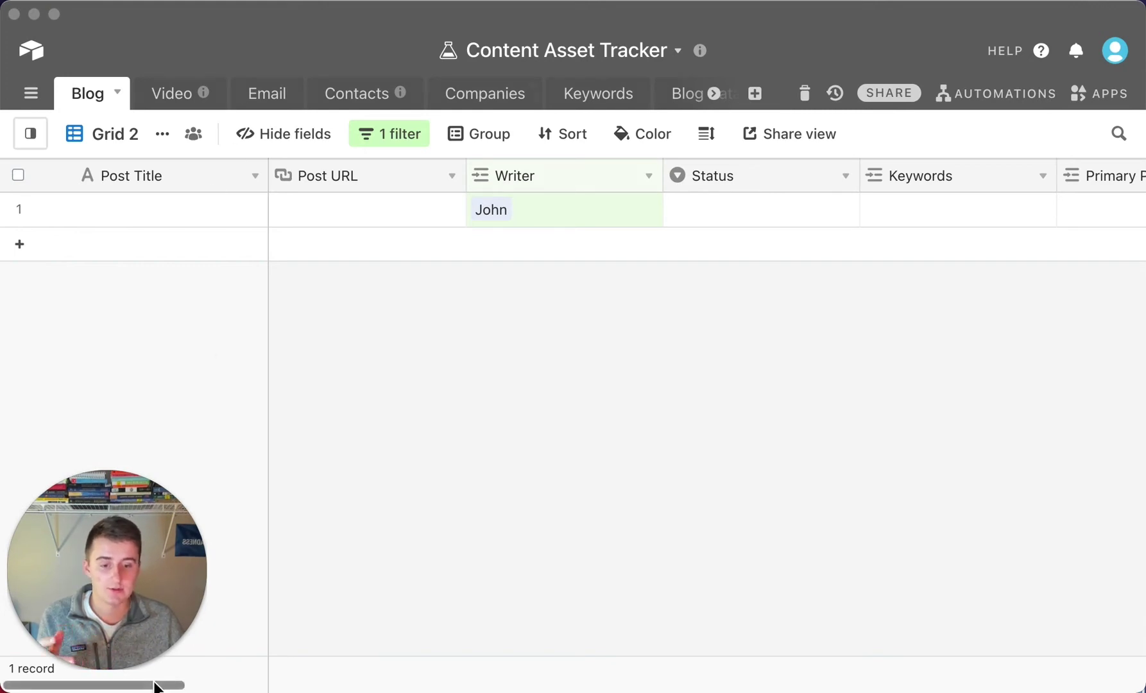
pyautogui.click(231, 670)
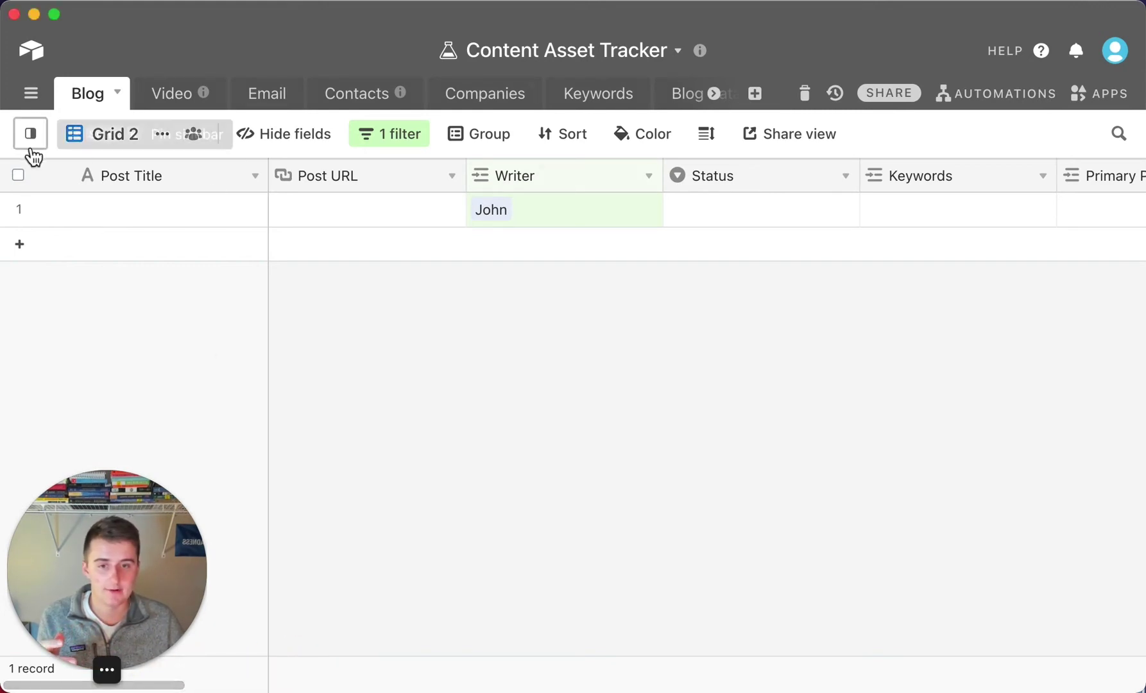
# Create a new grid view named Analytics in the Blog table
pyautogui.moveTo(30, 134)
pyautogui.scroll(-3, 93, 292)
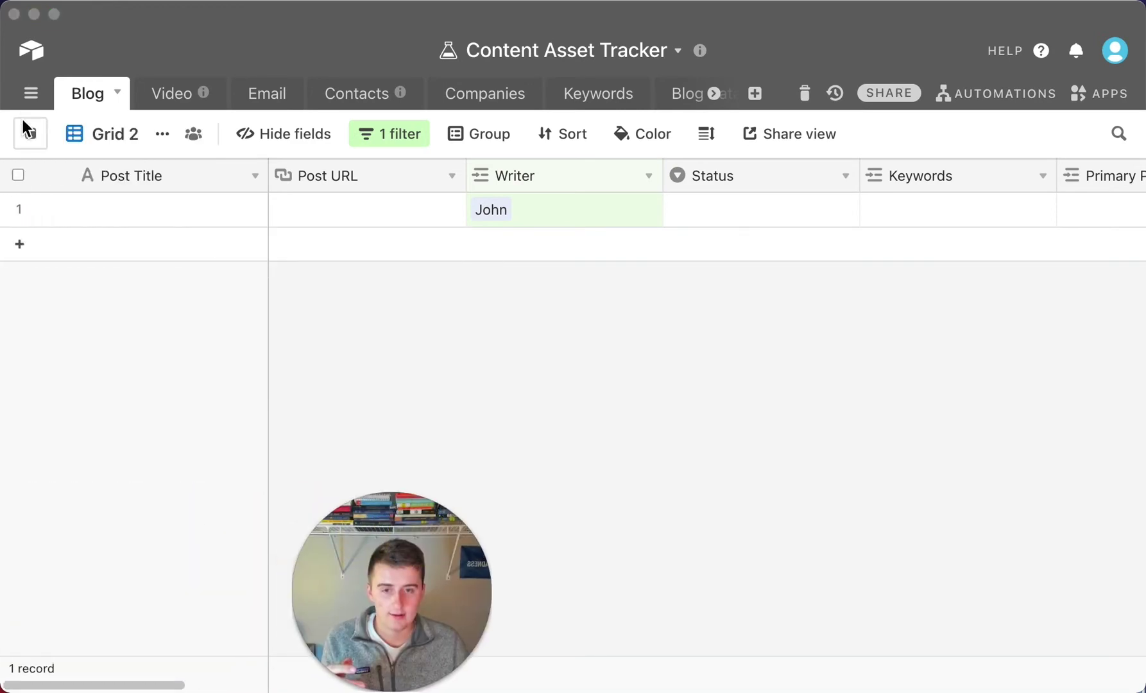
pyautogui.click(32, 137)
pyautogui.click(30, 135)
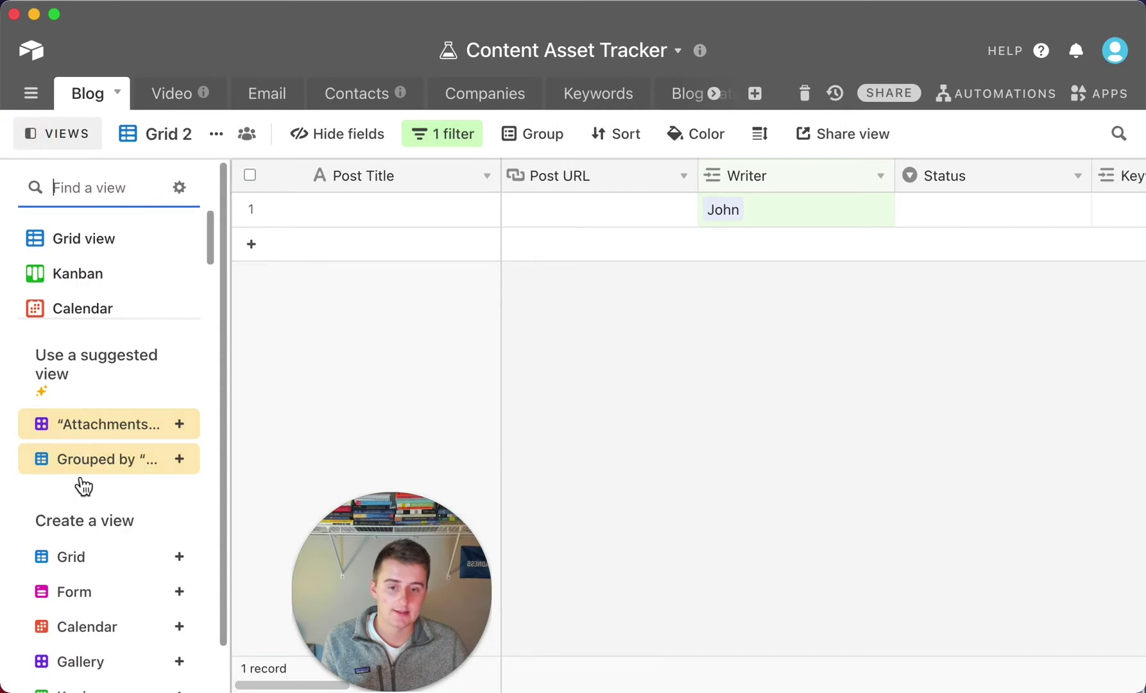
pyautogui.click(82, 561)
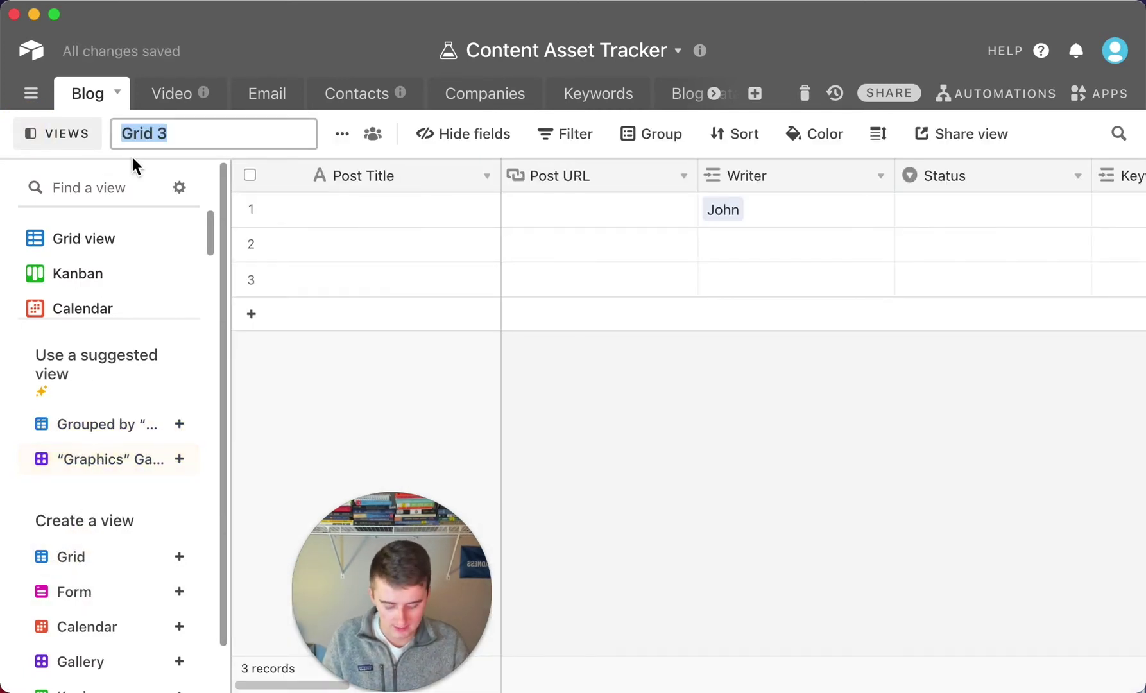
pyautogui.write('A')
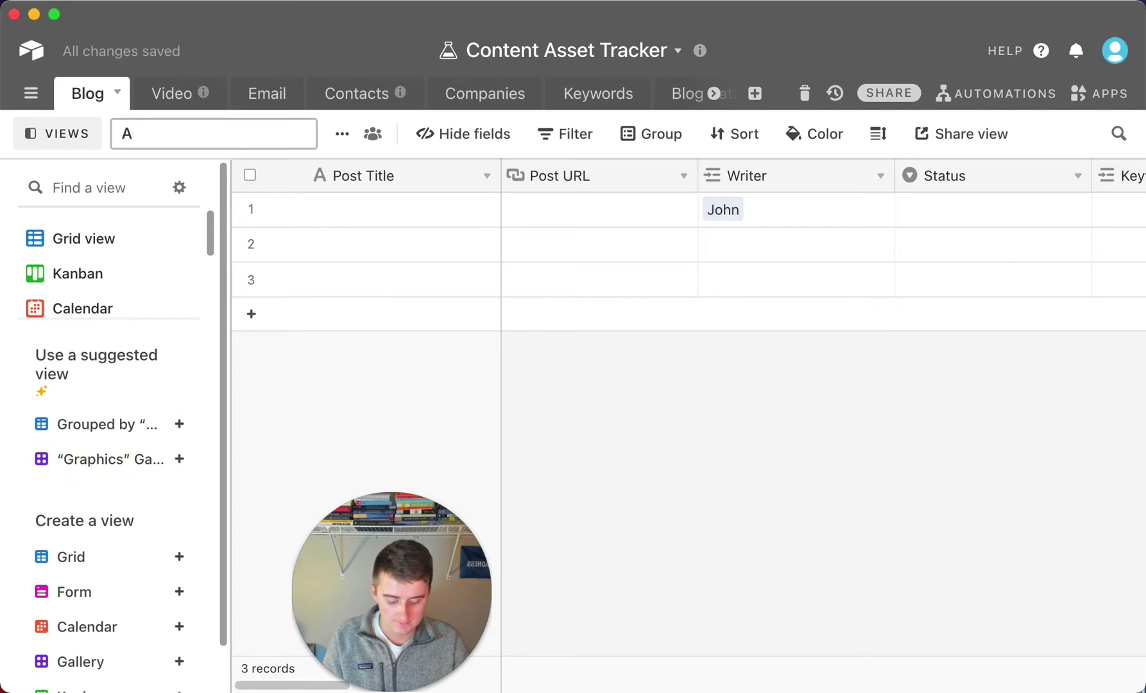
pyautogui.write('lalytics')
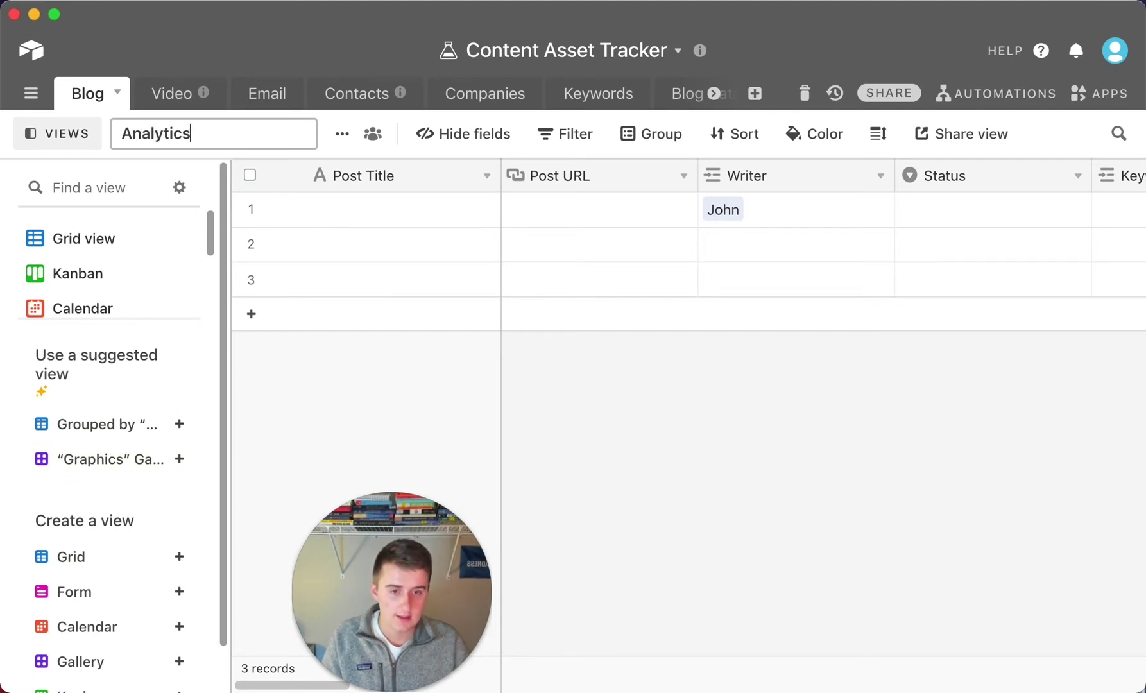
pyautogui.click(376, 362)
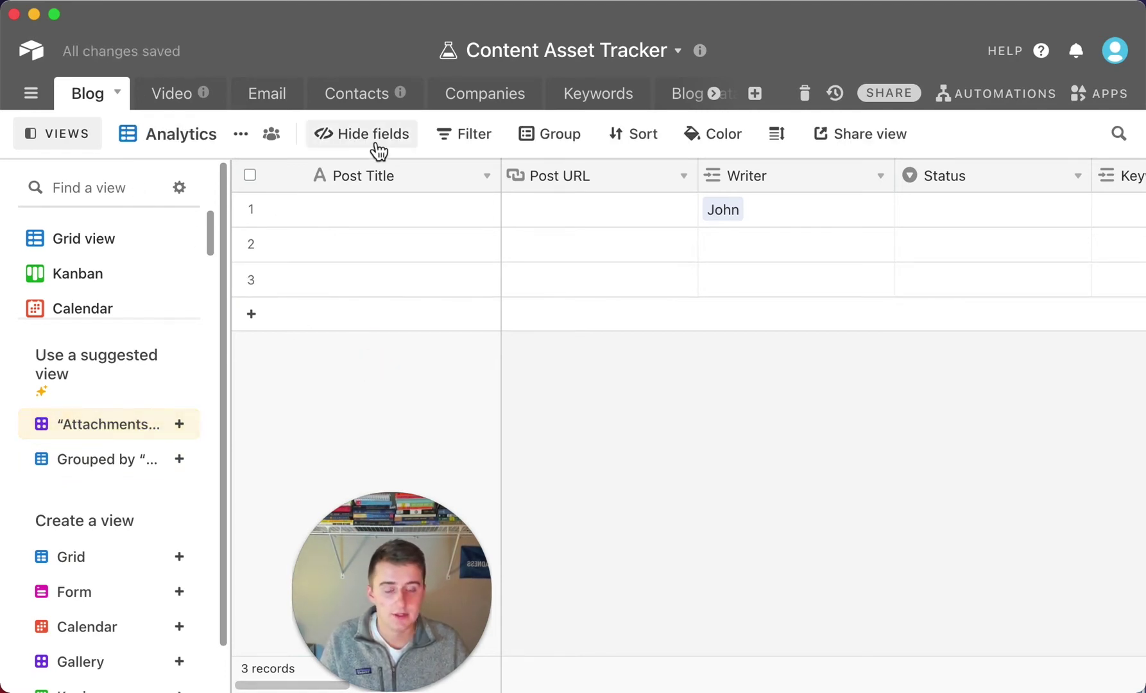
# Hide the Writer, Status, Keywords, Primary Pain, Secondary Keywords and Count (Blog) fields in the Analytics view
pyautogui.click(337, 149)
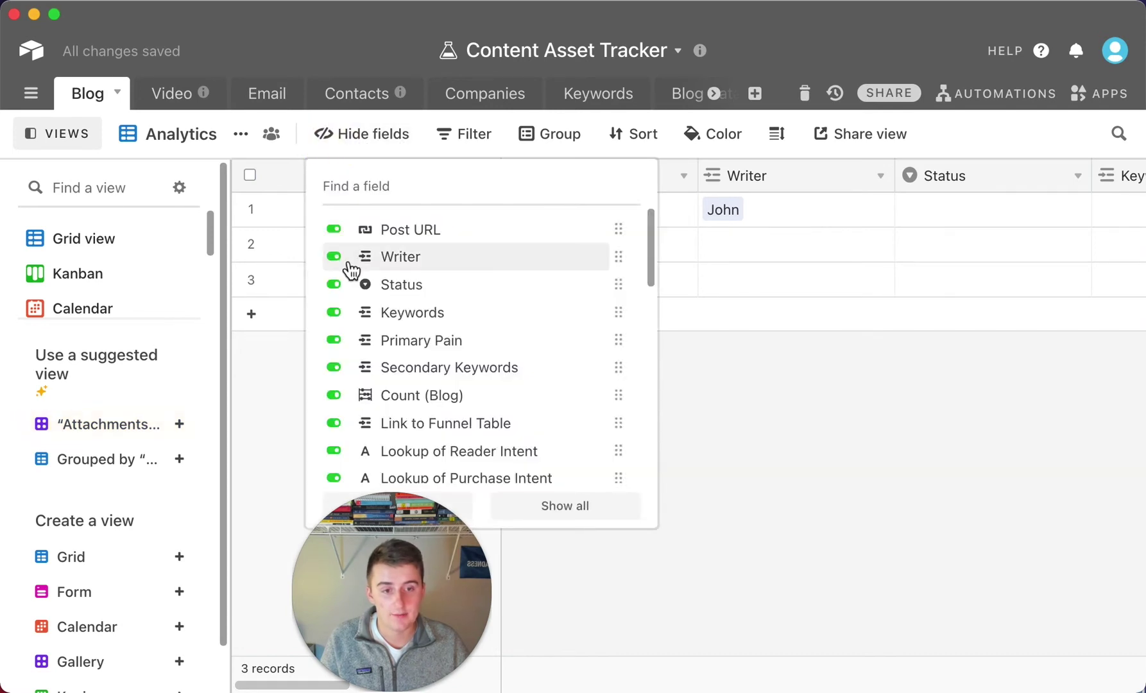
pyautogui.click(336, 258)
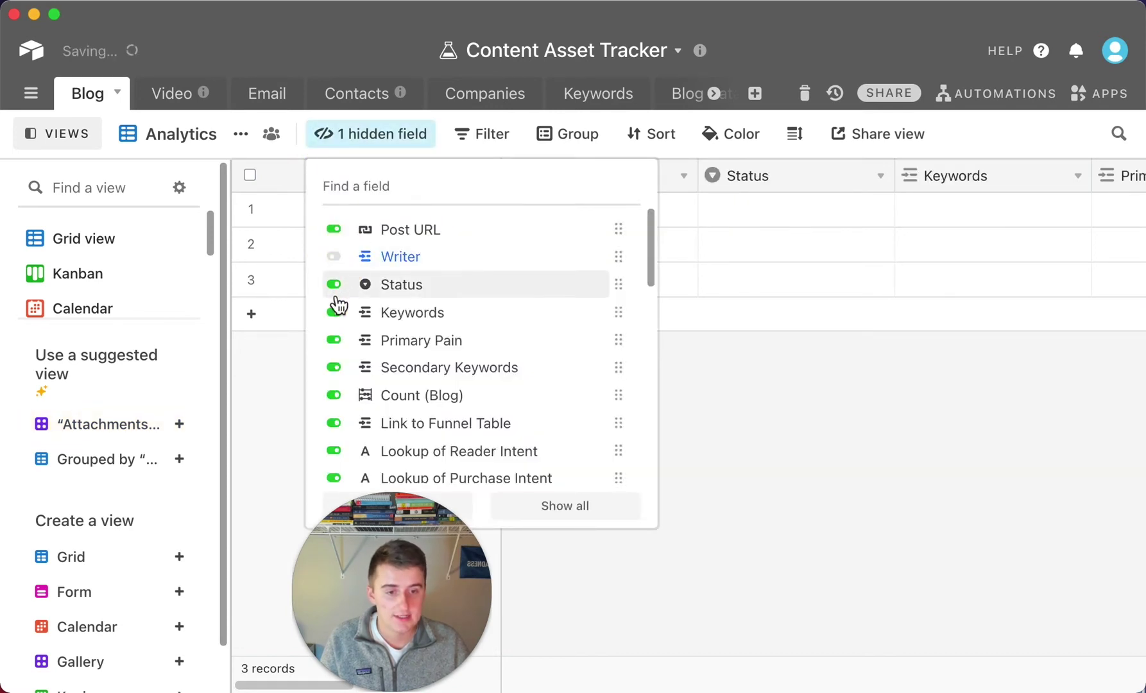
pyautogui.click(334, 285)
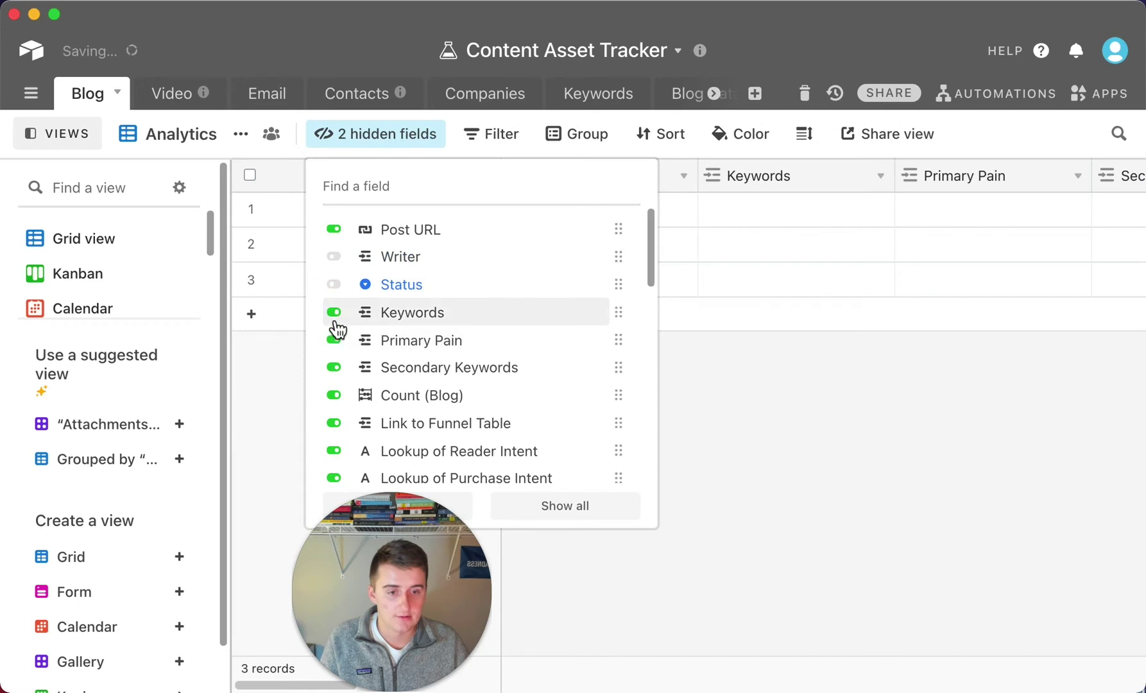
pyautogui.click(334, 312)
pyautogui.click(334, 339)
pyautogui.click(334, 367)
pyautogui.click(334, 395)
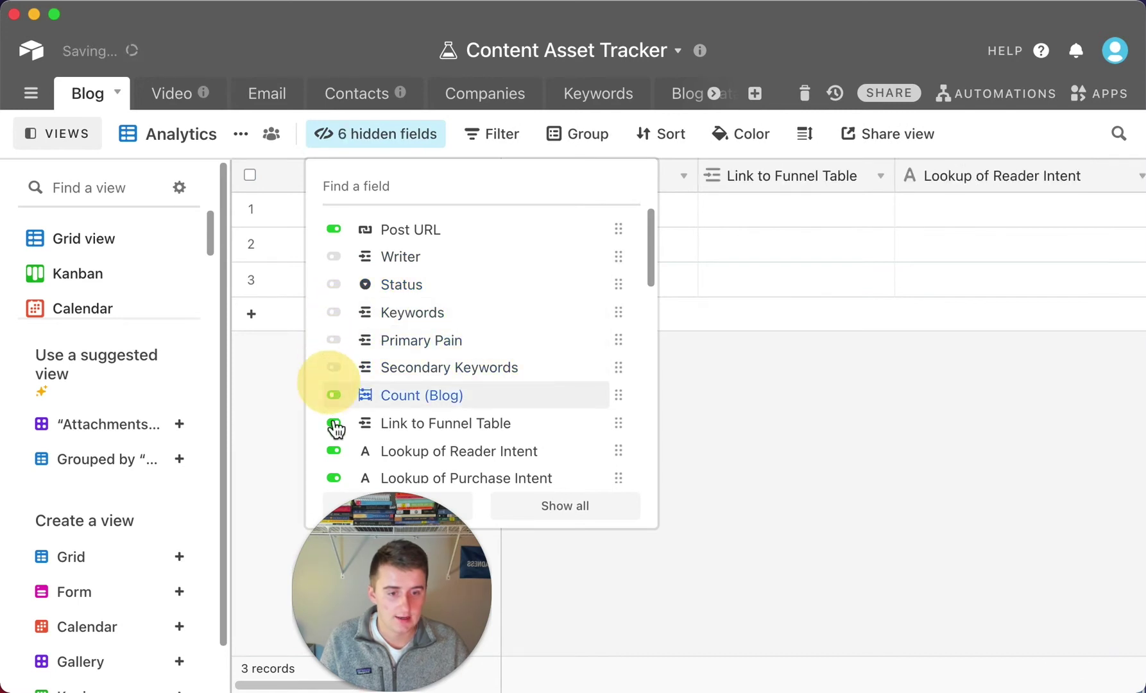
# Hide the Link to Funnel Table, Lookup of Reader Intent, Lookup of Purchase Intent, Pain Definition (from Primary Pain) and New Users fields
pyautogui.scroll(-2, 334, 424)
pyautogui.click(334, 371)
pyautogui.click(334, 399)
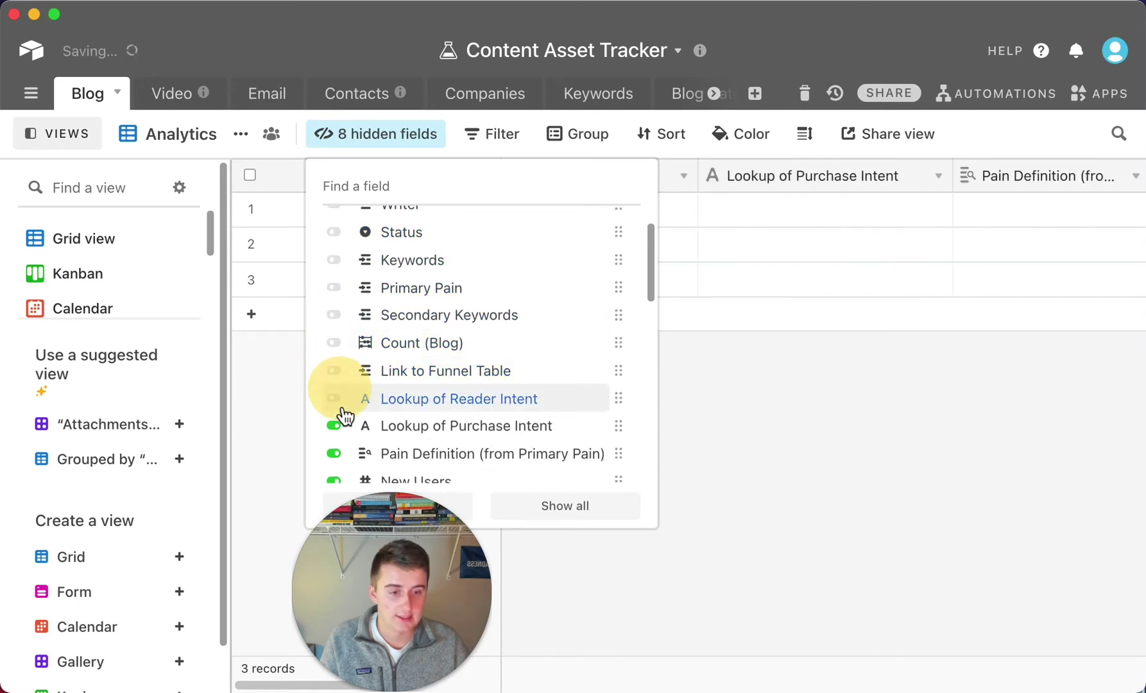
pyautogui.click(333, 426)
pyautogui.click(344, 457)
pyautogui.scroll(-5, 350, 386)
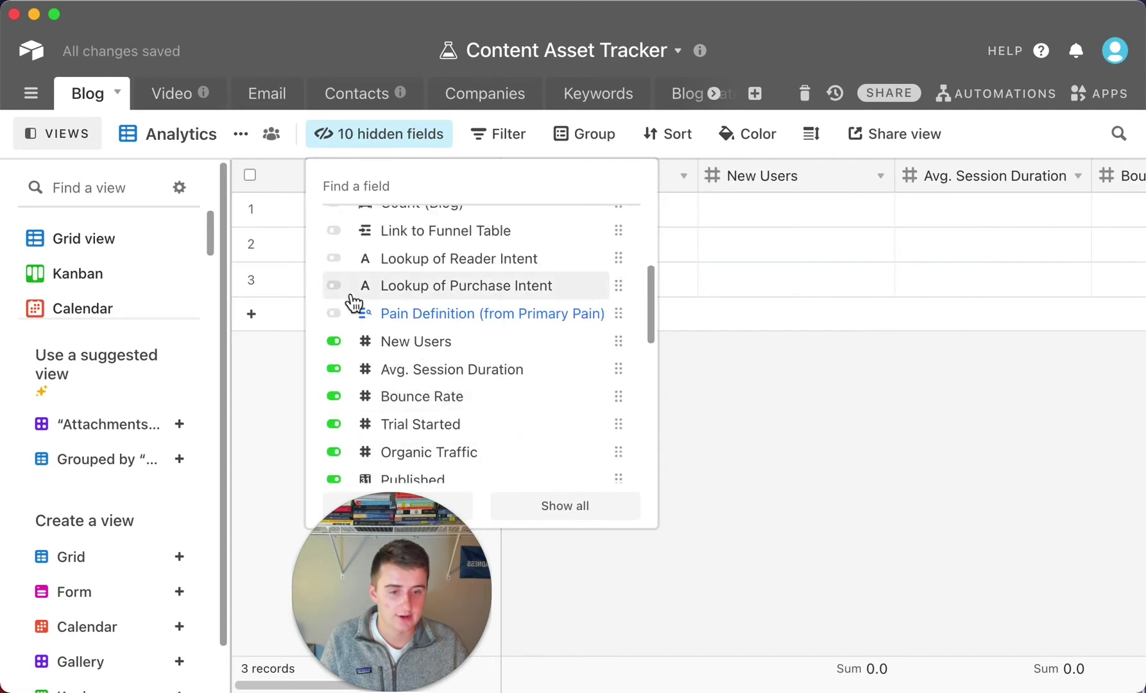
pyautogui.click(341, 340)
pyautogui.click(354, 376)
pyautogui.click(352, 399)
pyautogui.click(350, 426)
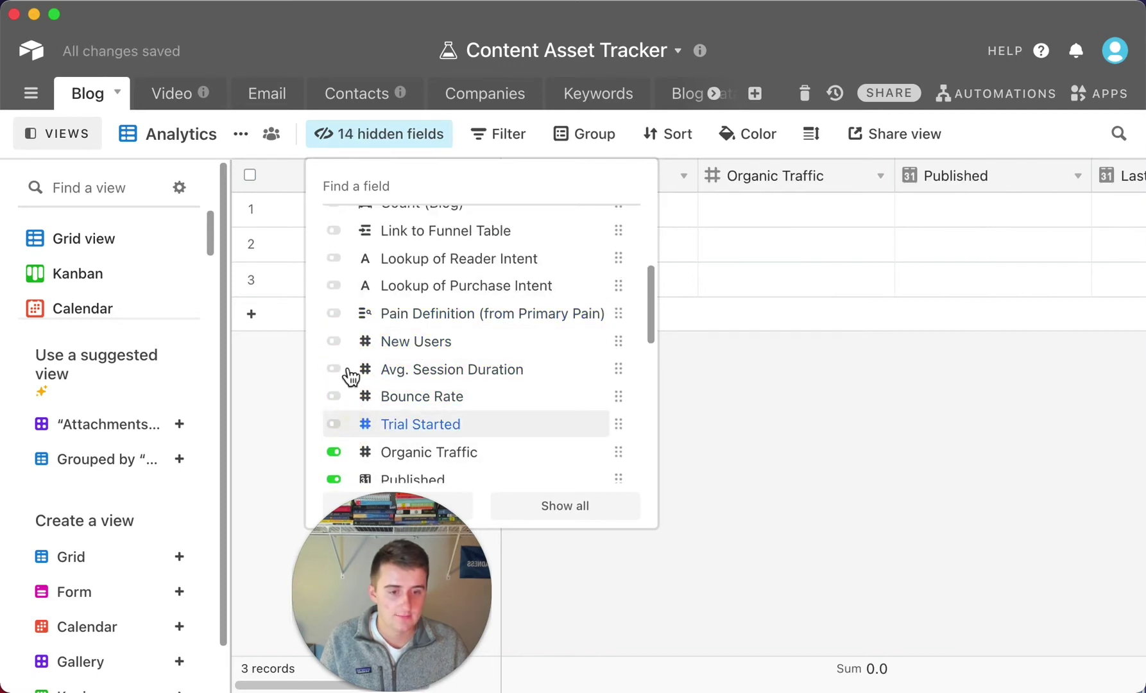
pyautogui.click(344, 374)
pyautogui.click(340, 397)
pyautogui.click(341, 425)
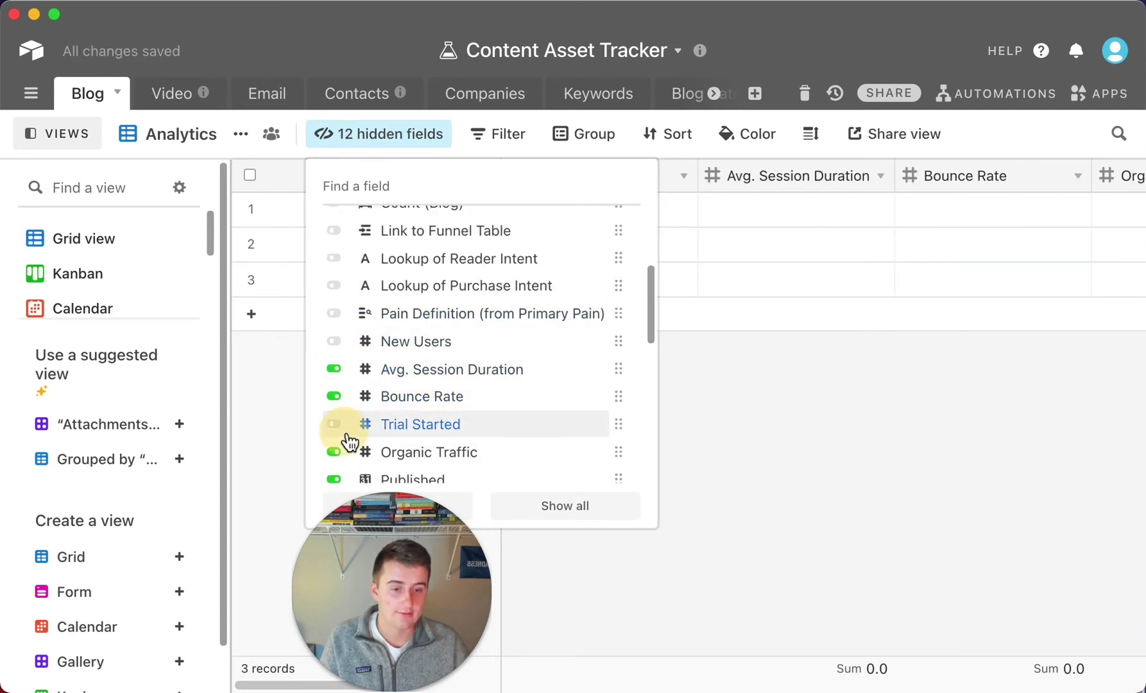
pyautogui.click(855, 381)
pyautogui.moveTo(329, 525); pyautogui.dragTo(167, 558)
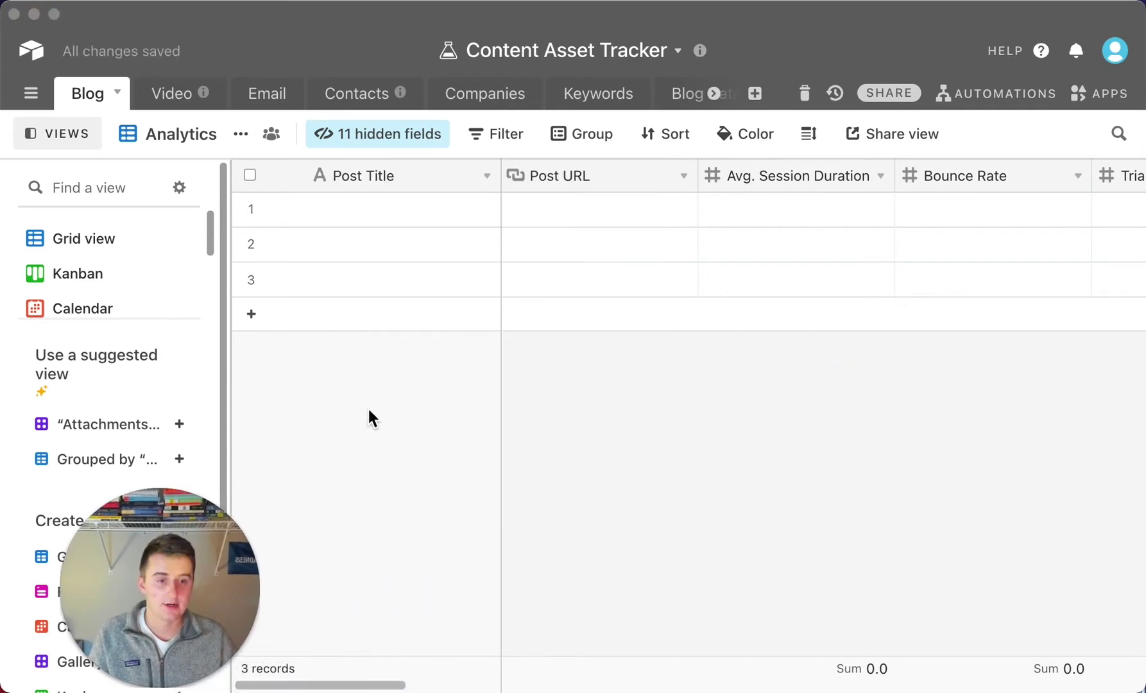
pyautogui.click(362, 686)
pyautogui.moveTo(371, 688)
pyautogui.mouseDown()
pyautogui.moveTo(514, 677)
pyautogui.moveTo(350, 685)
pyautogui.mouseUp()
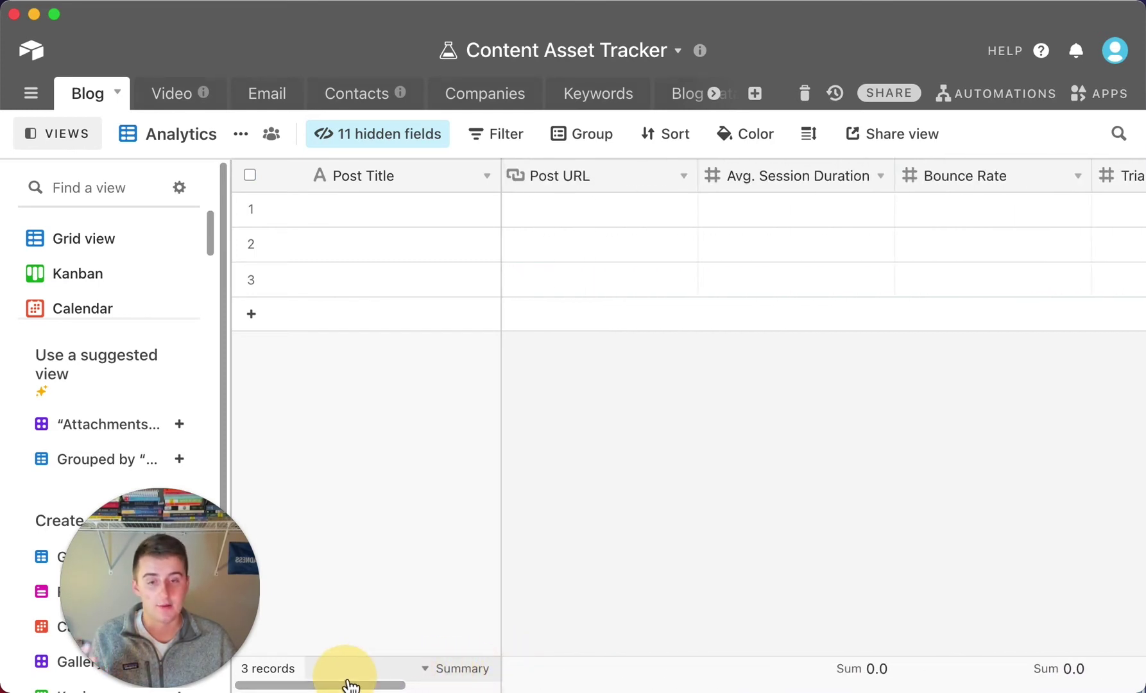
# Link post 2 in the Internal links field of post 1 in the Blog table's Grid view
pyautogui.click(75, 134)
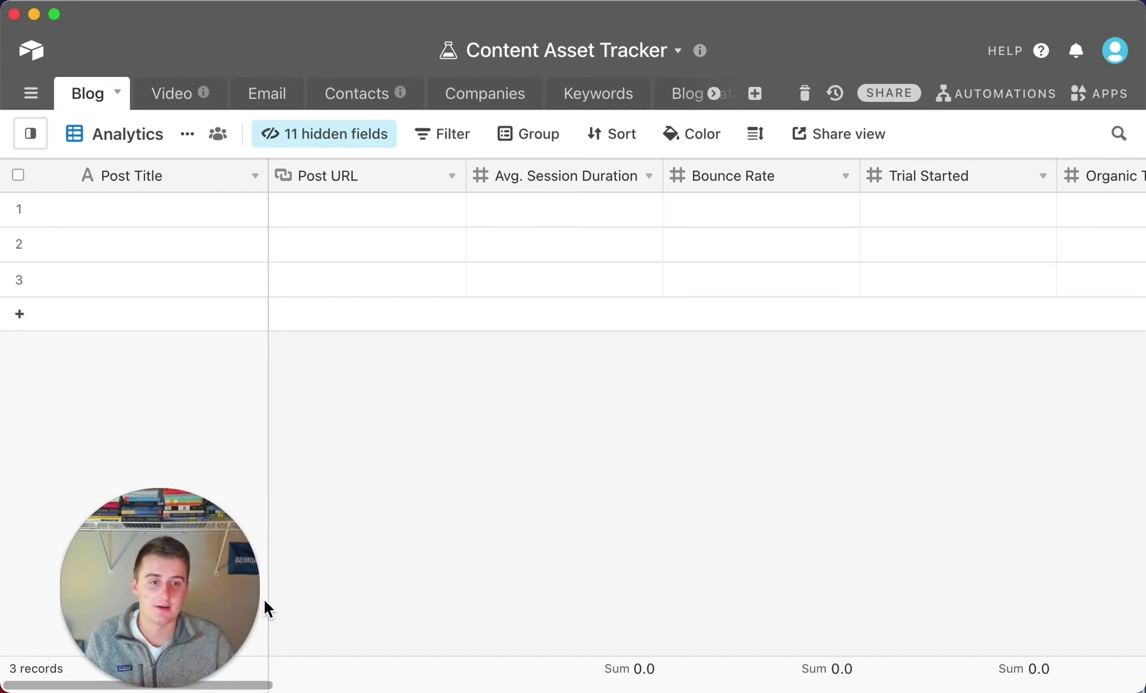
pyautogui.moveTo(30, 134)
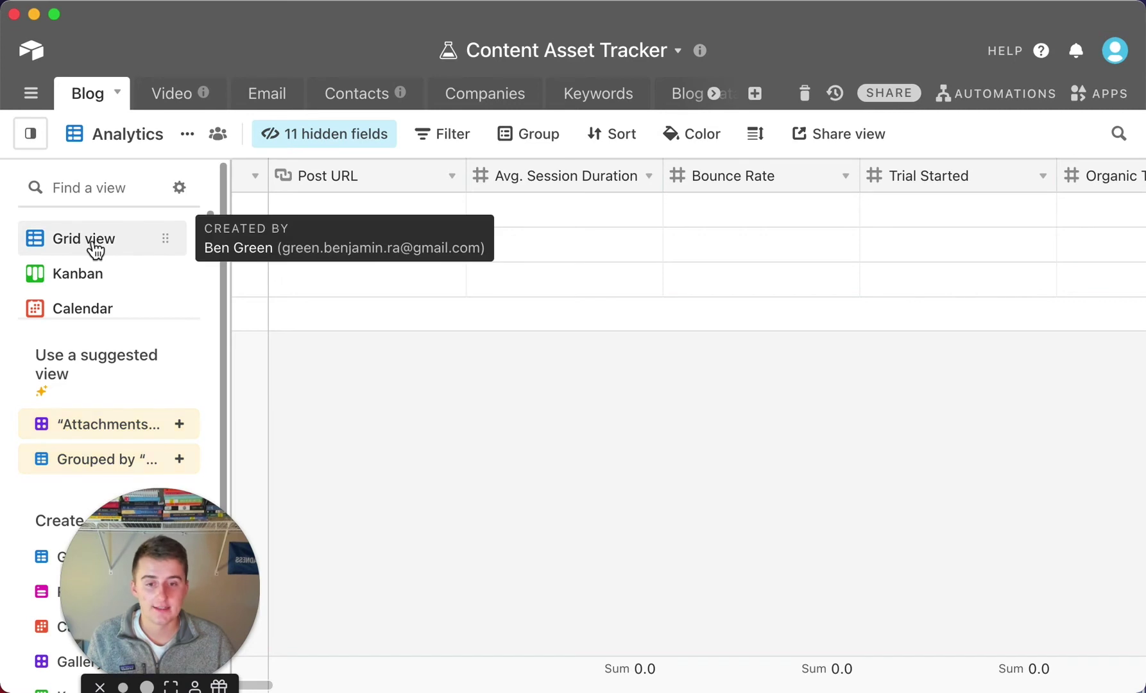
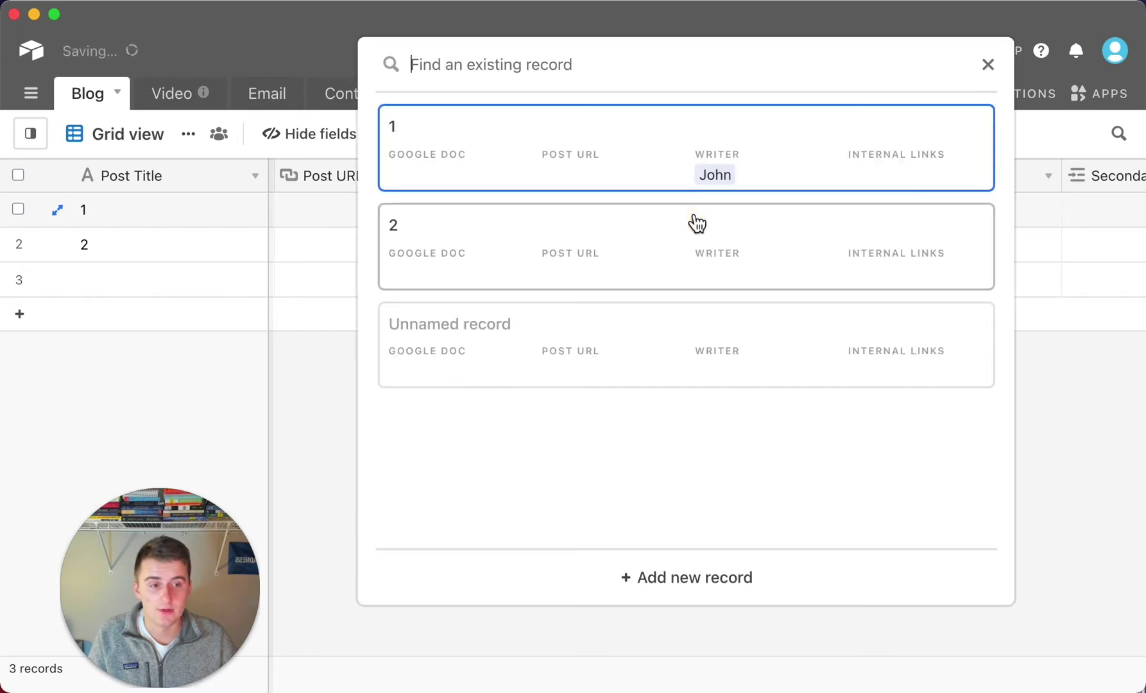
pyautogui.click(546, 235)
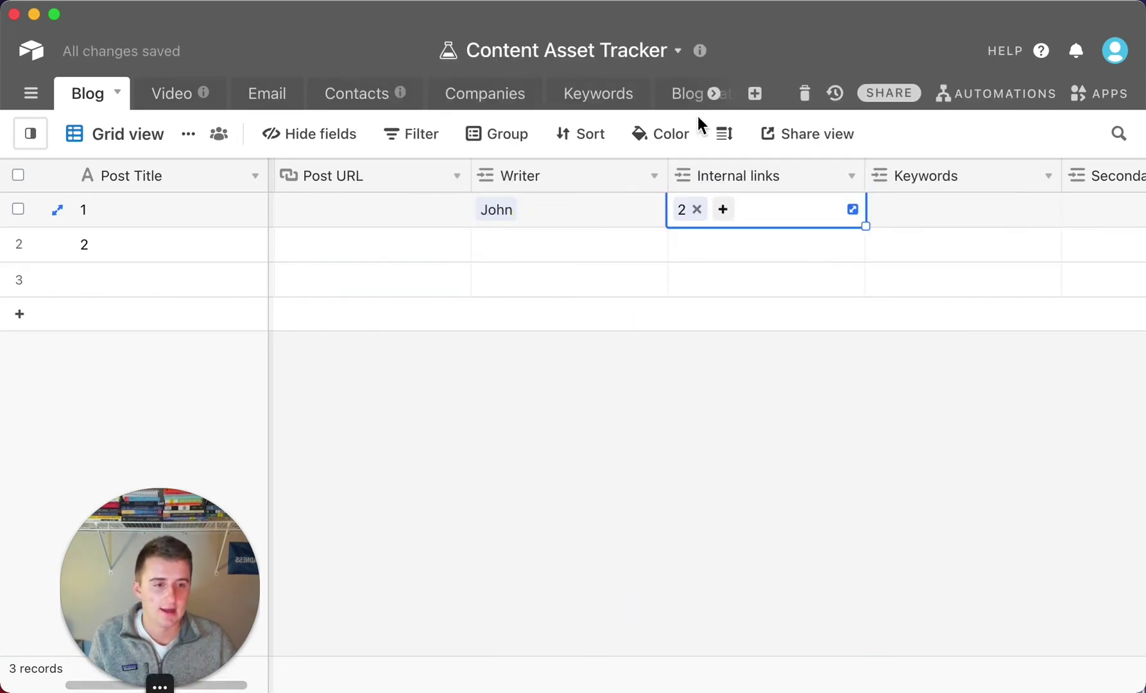
# Open the Backlinking table to examine its fields
pyautogui.click(714, 94)
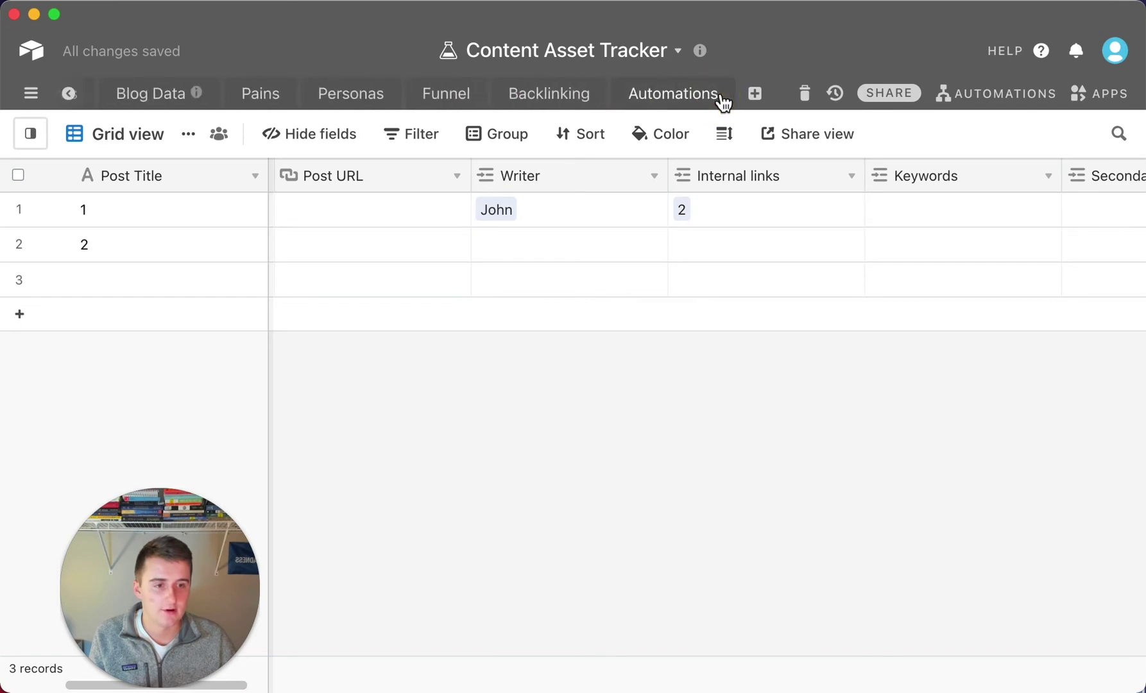
pyautogui.click(546, 96)
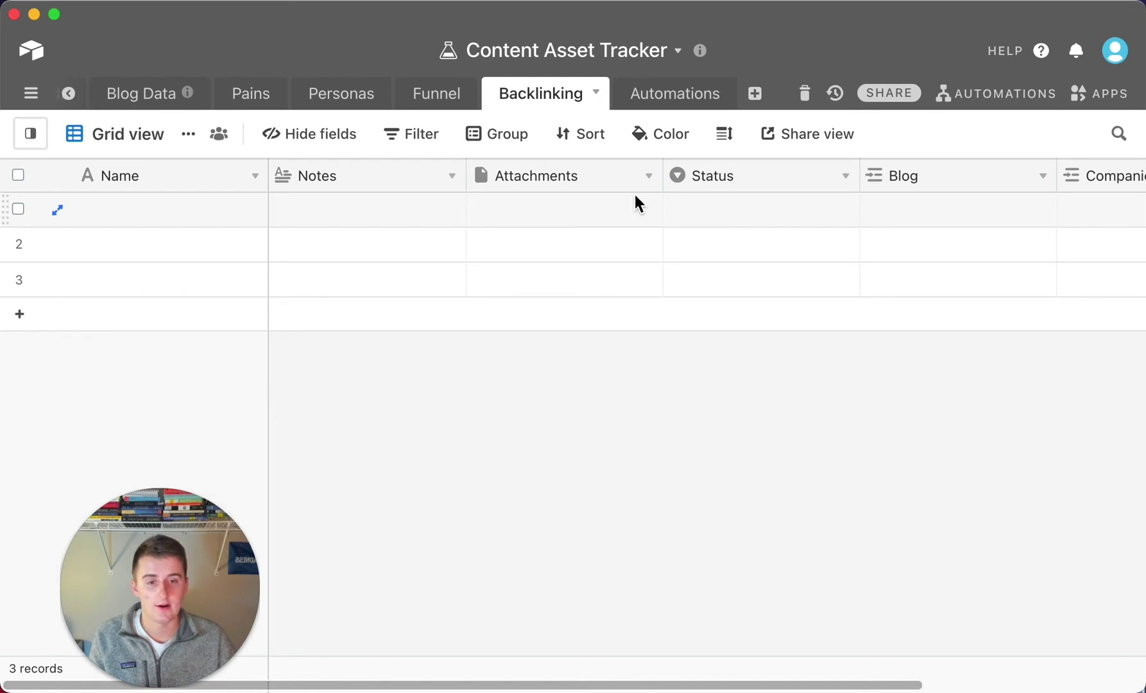
# Return to the Blog table's Analytics view and review its metric and date fields
pyautogui.click(68, 93)
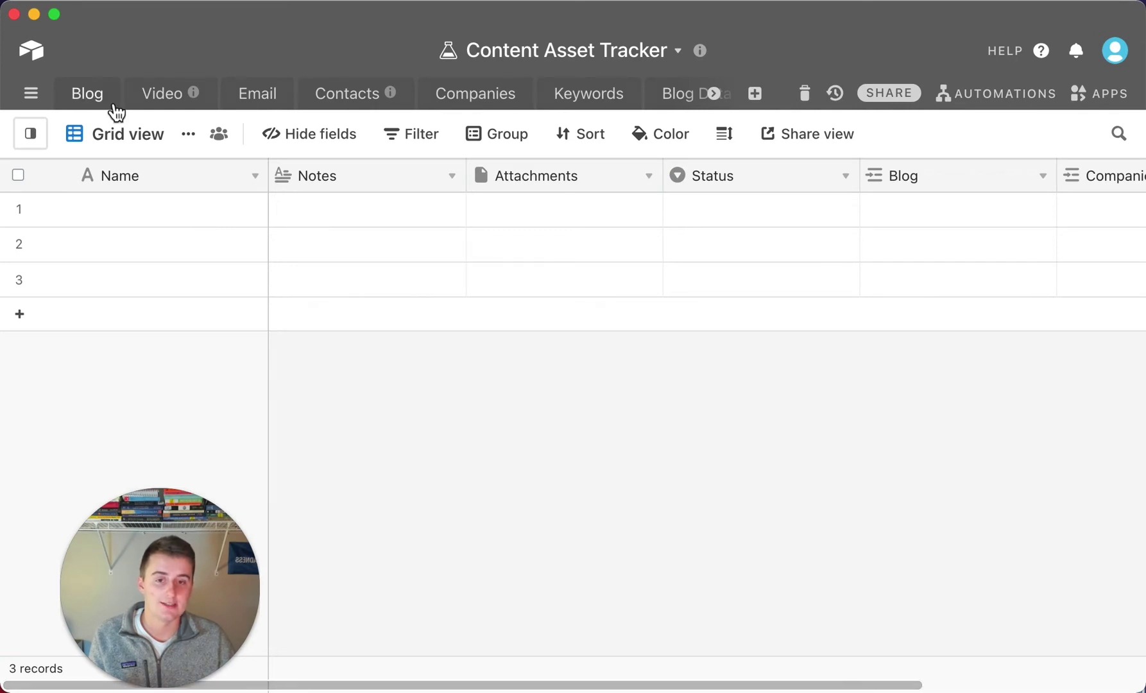
pyautogui.click(90, 94)
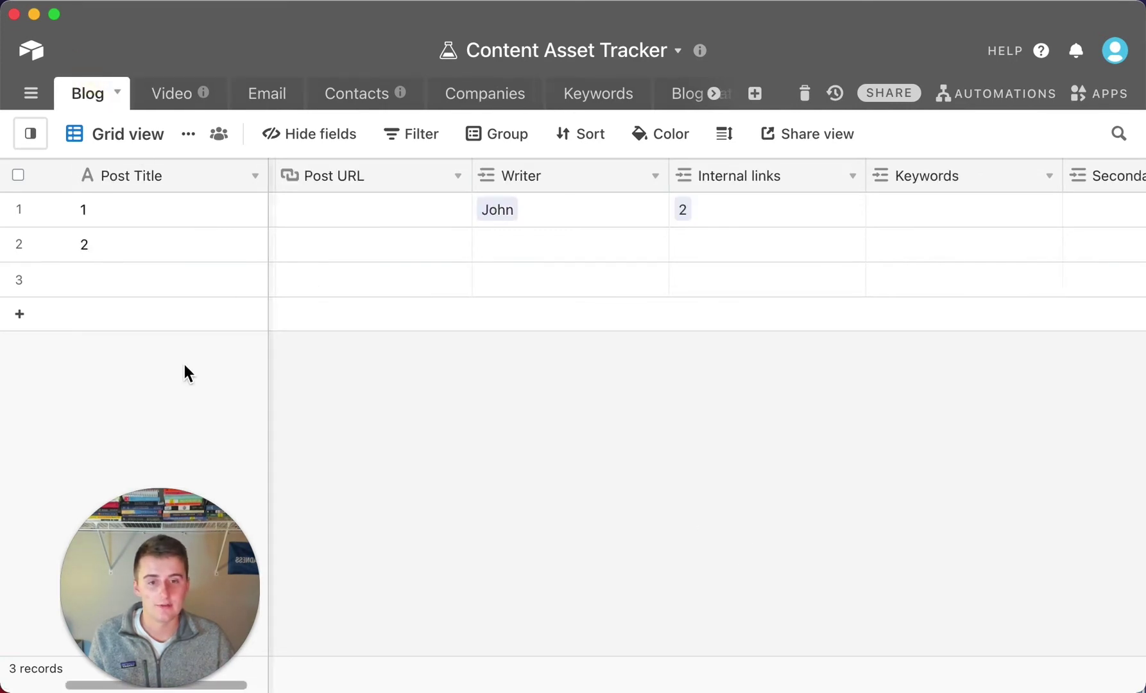
pyautogui.click(31, 134)
pyautogui.scroll(-3, 108, 284)
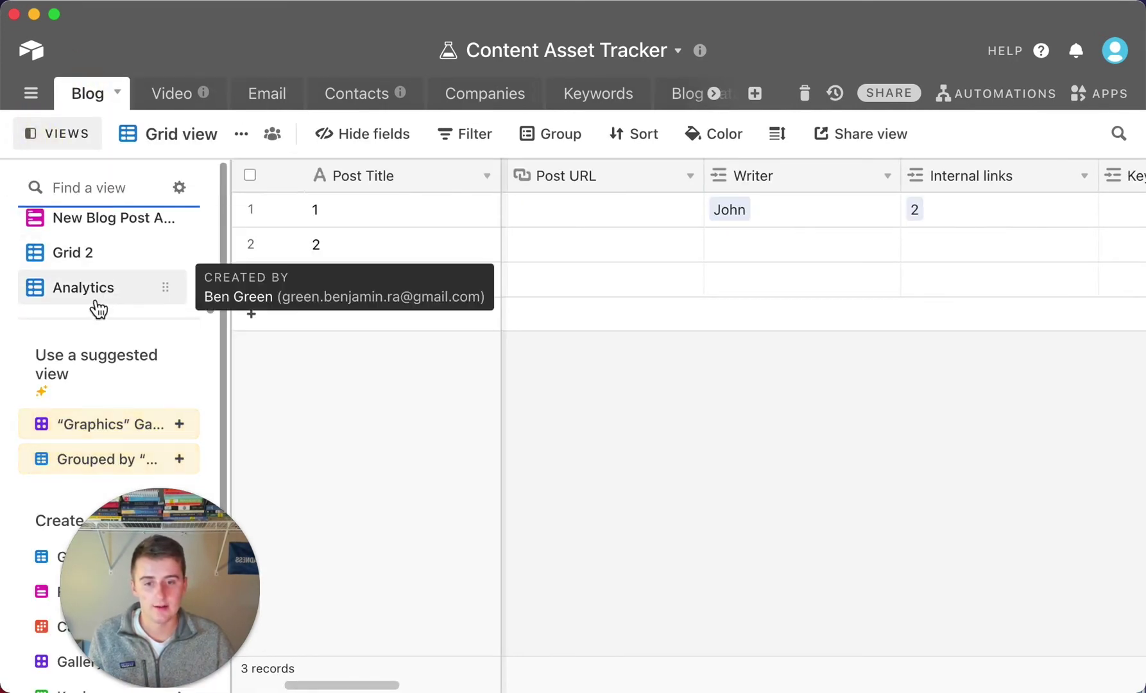
pyautogui.click(96, 290)
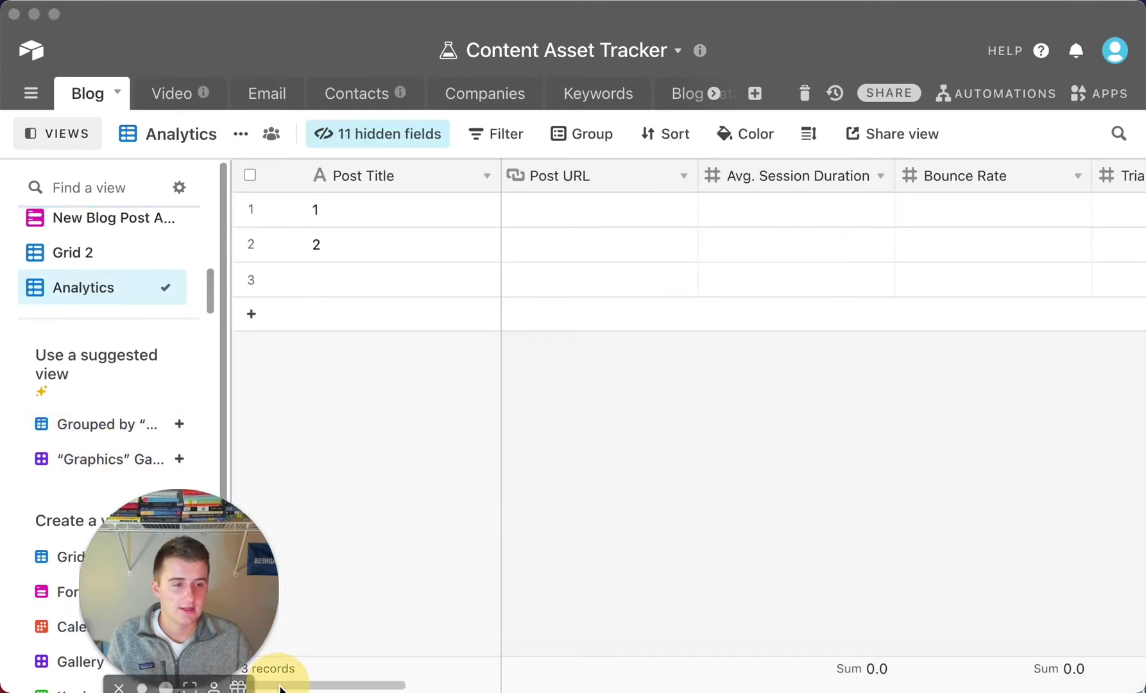
pyautogui.click(321, 685)
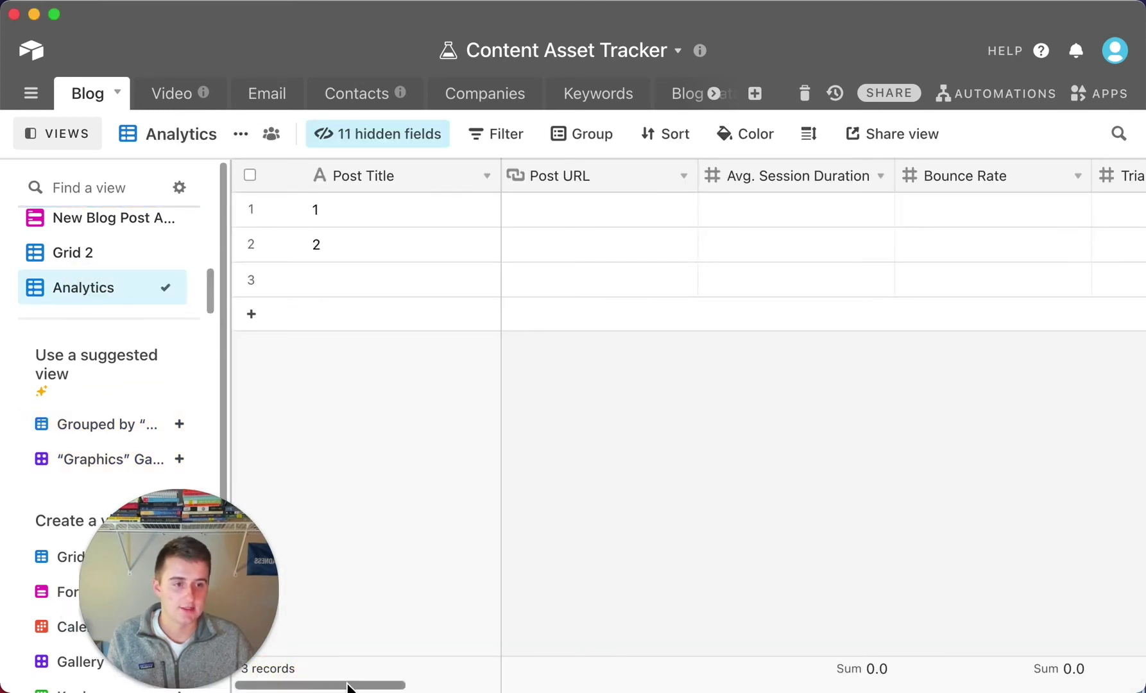
pyautogui.moveTo(347, 687); pyautogui.dragTo(377, 688)
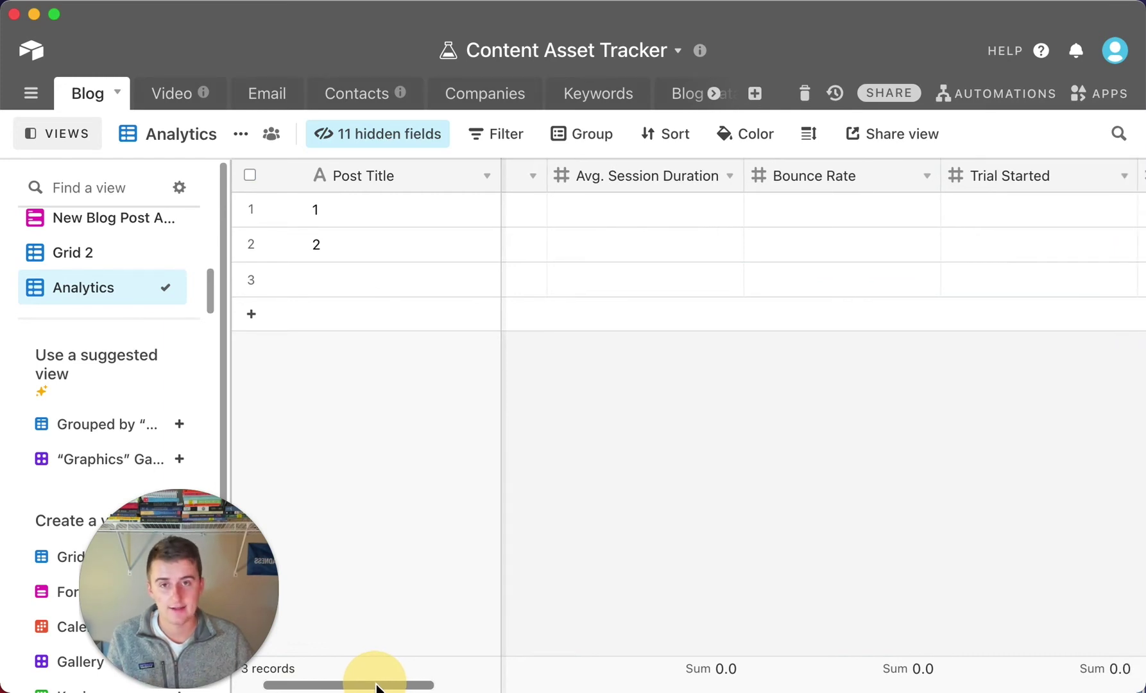
pyautogui.moveTo(378, 688); pyautogui.dragTo(478, 688)
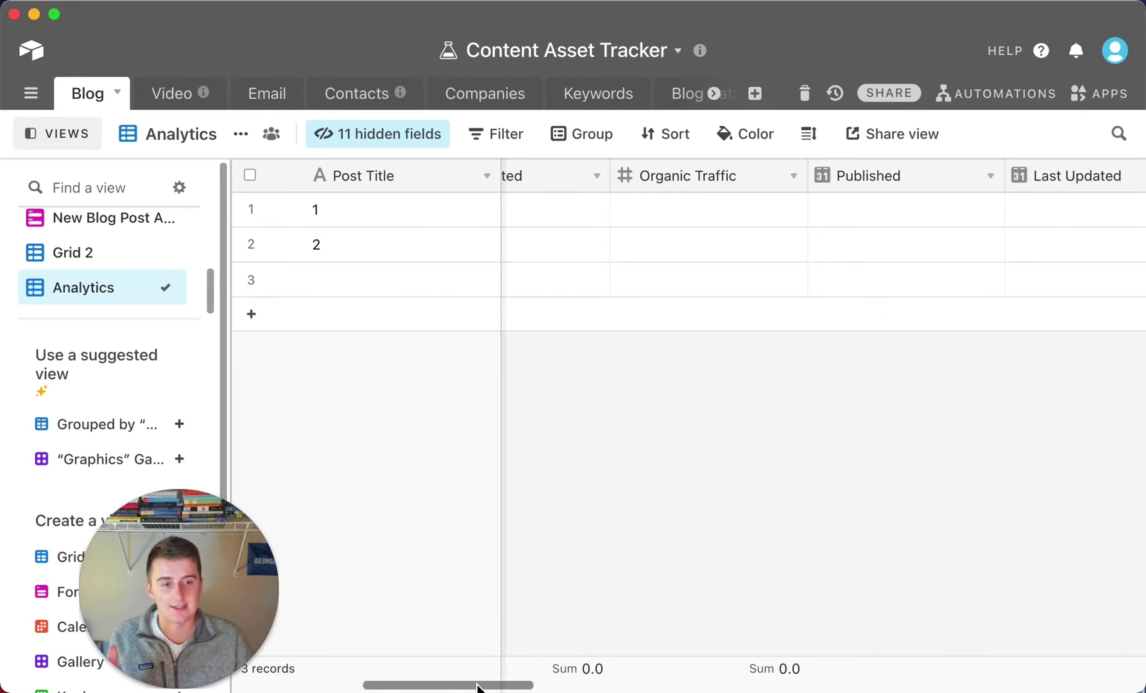
# Name the first two records in the Backlinking table main and index
pyautogui.click(714, 95)
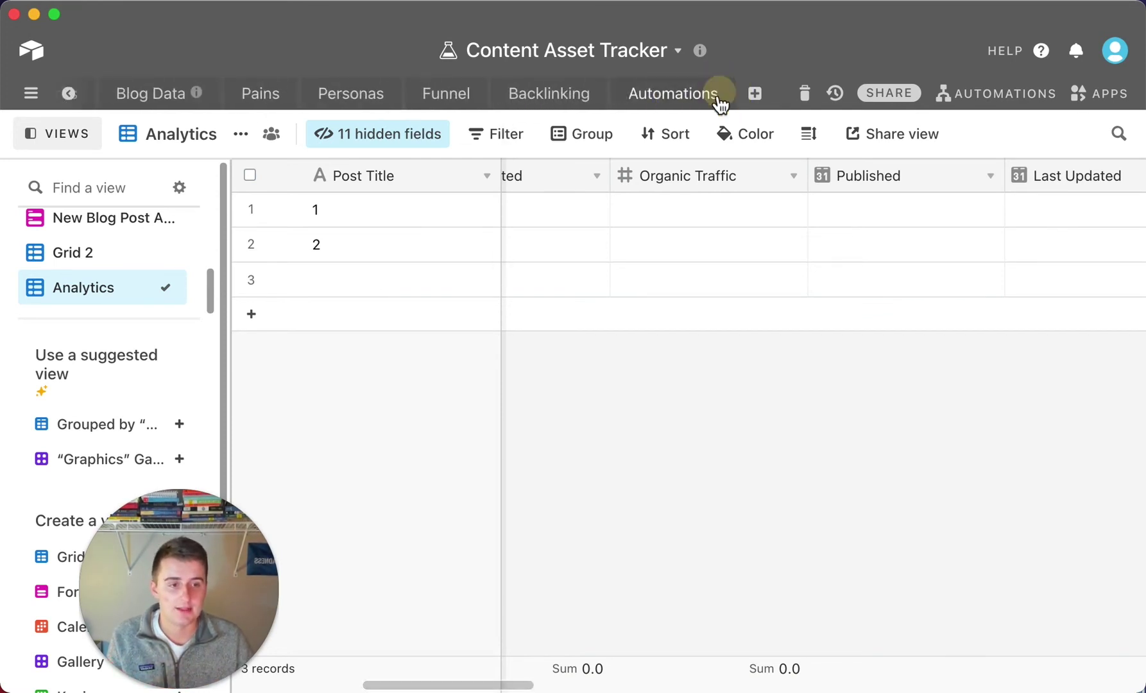
pyautogui.click(552, 97)
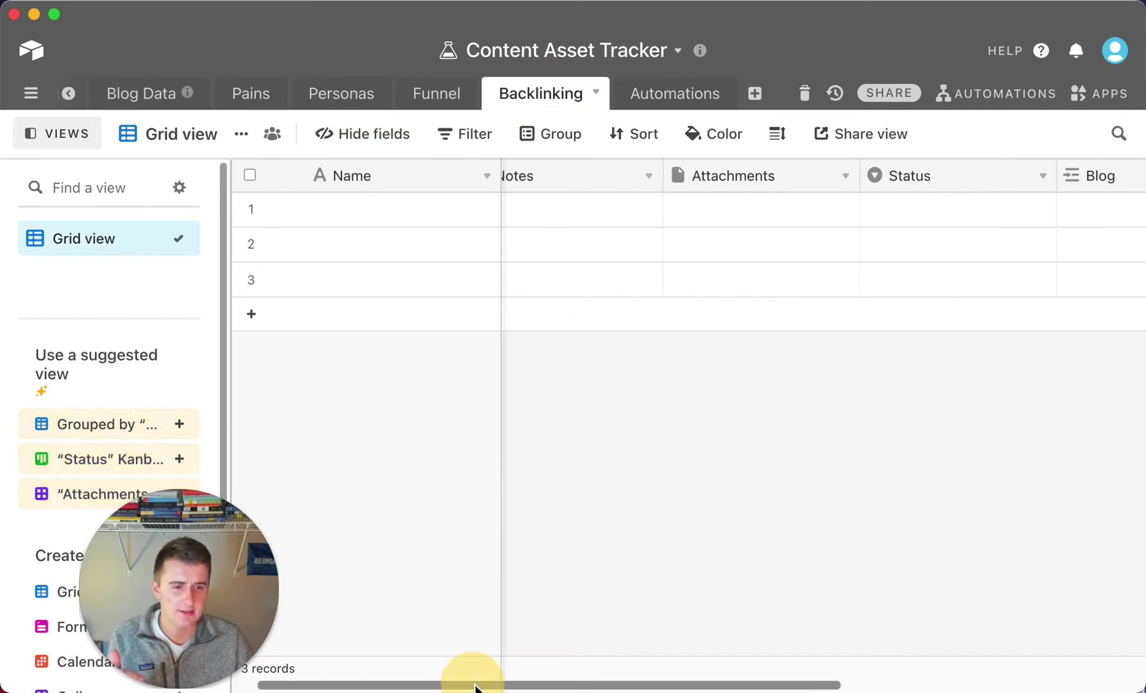
pyautogui.moveTo(475, 687); pyautogui.dragTo(628, 680)
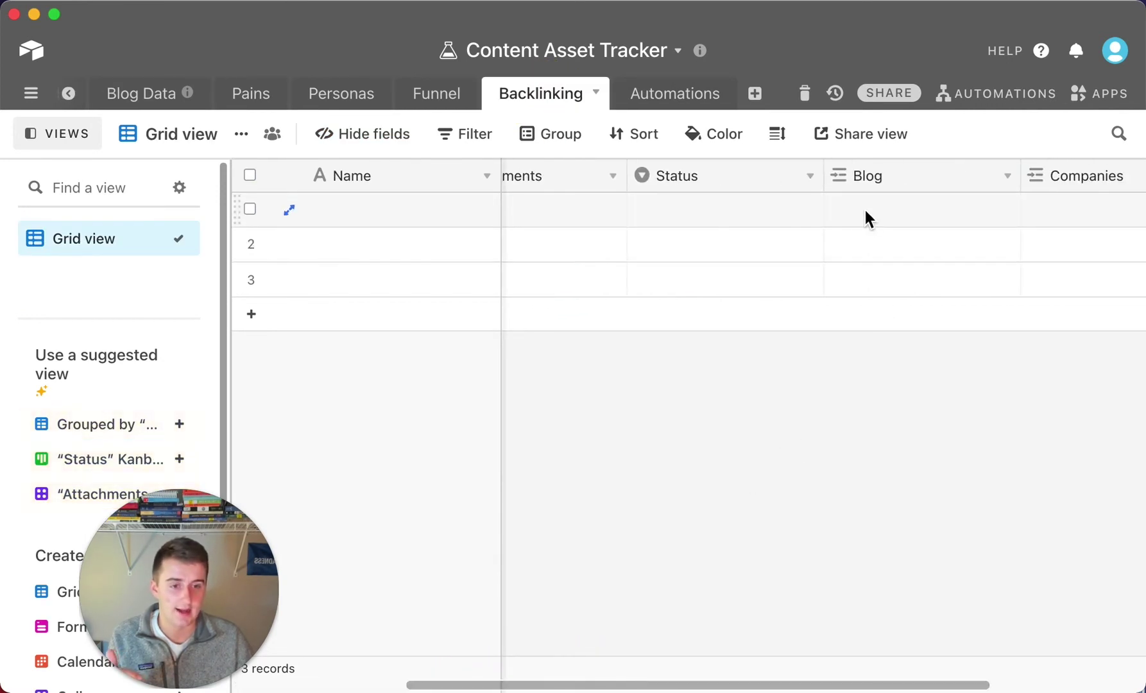
pyautogui.click(374, 214)
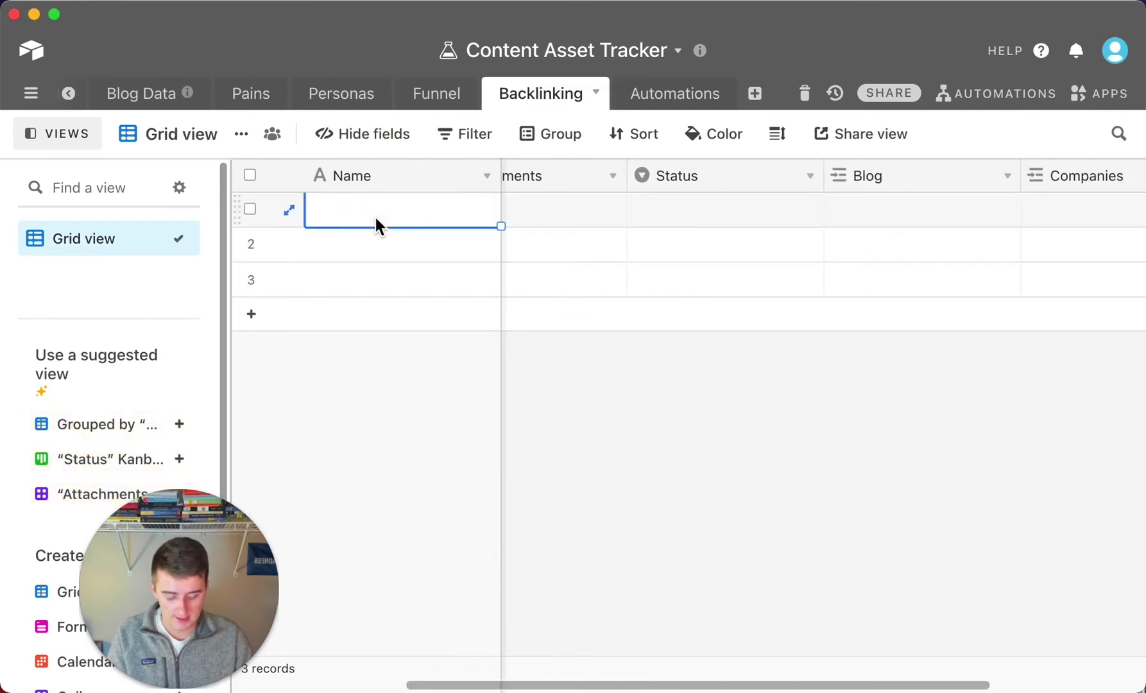
pyautogui.write('main')
pyautogui.press('Return')
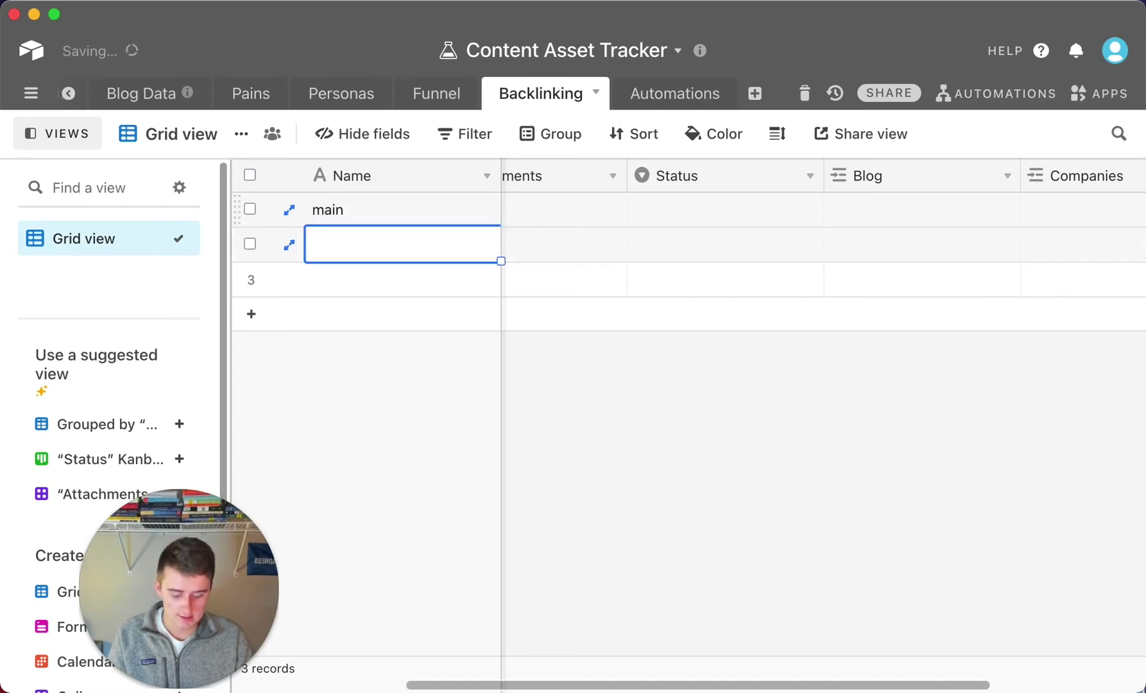
pyautogui.write('index')
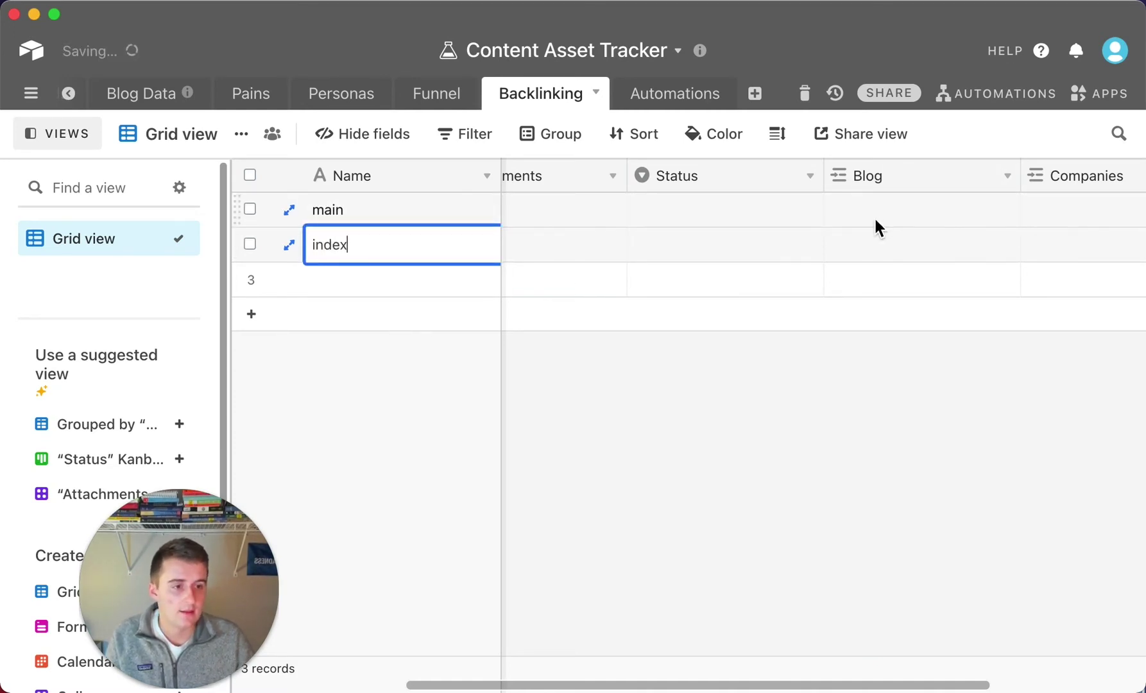
# In the Backlinking table's Blog field, link posts 1 and 2 to the main record and post 2 to the index record
pyautogui.click(852, 220)
pyautogui.click(835, 212)
pyautogui.click(620, 170)
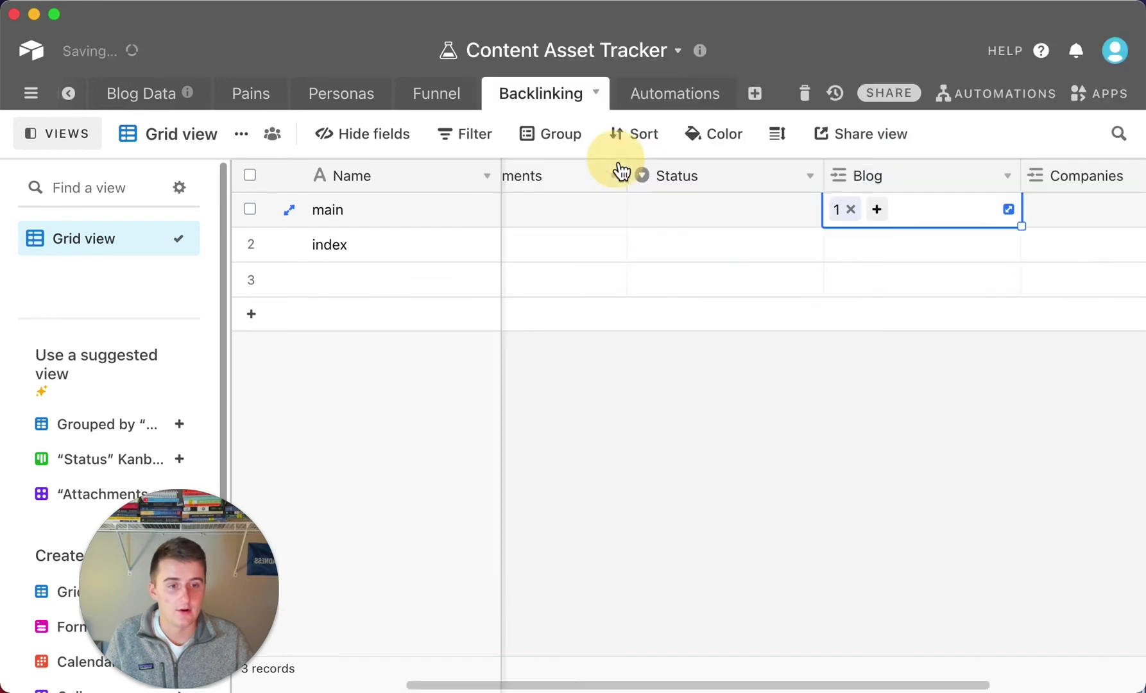
pyautogui.click(841, 247)
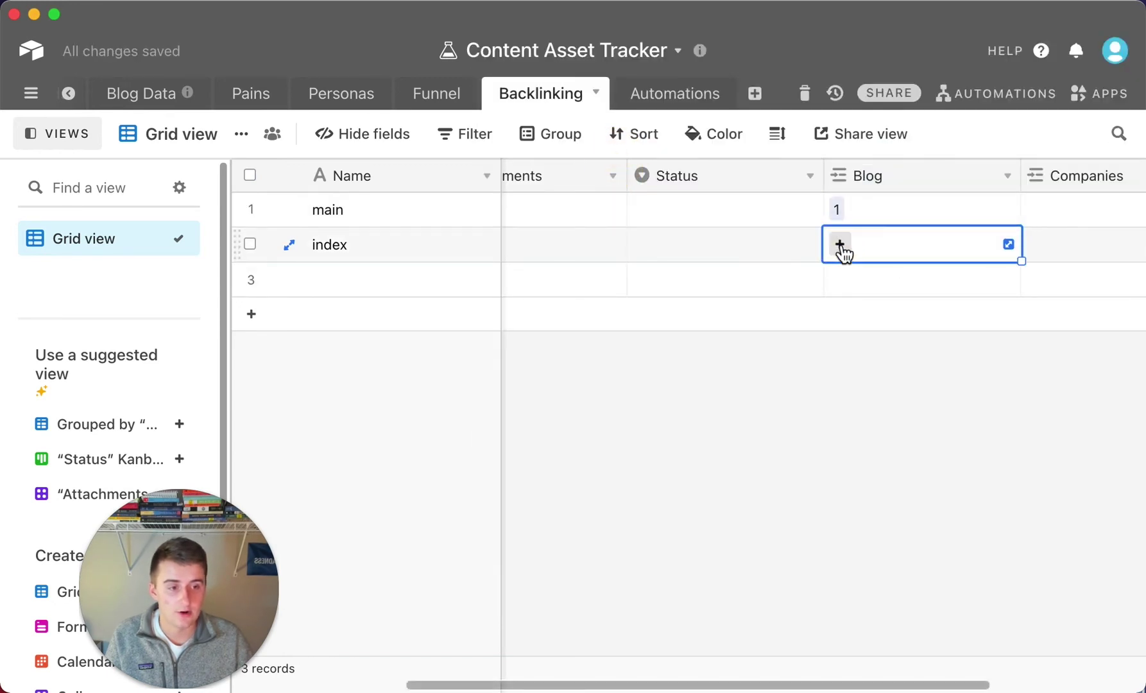
pyautogui.click(841, 246)
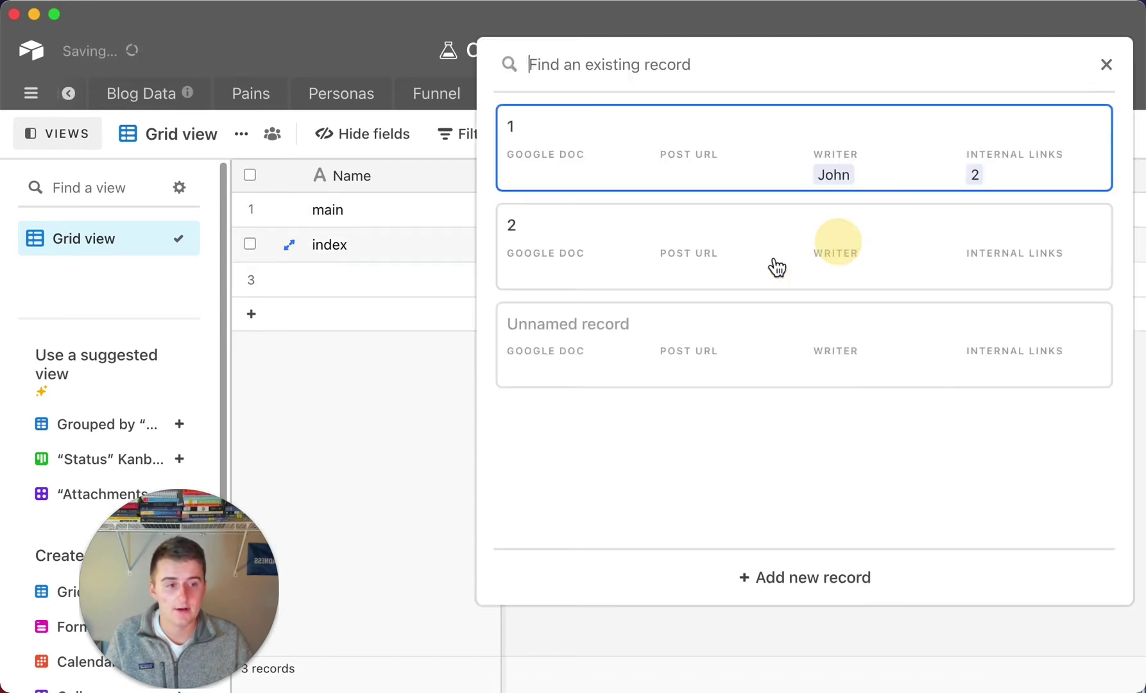
pyautogui.click(661, 265)
pyautogui.click(873, 214)
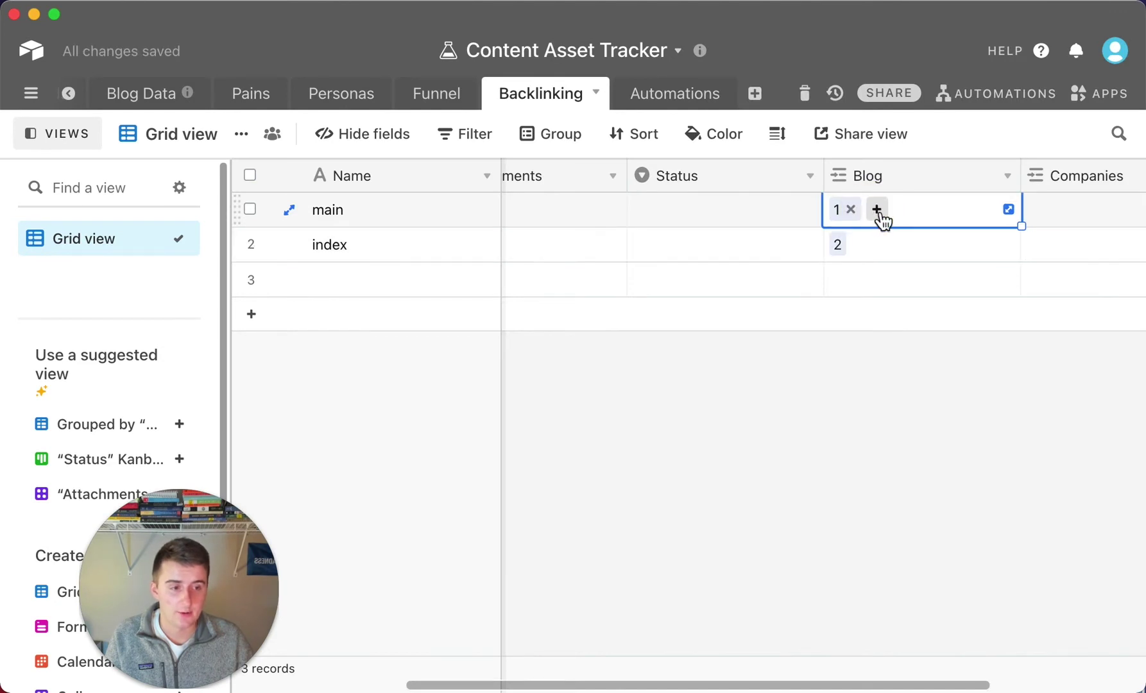
pyautogui.click(876, 210)
pyautogui.click(729, 153)
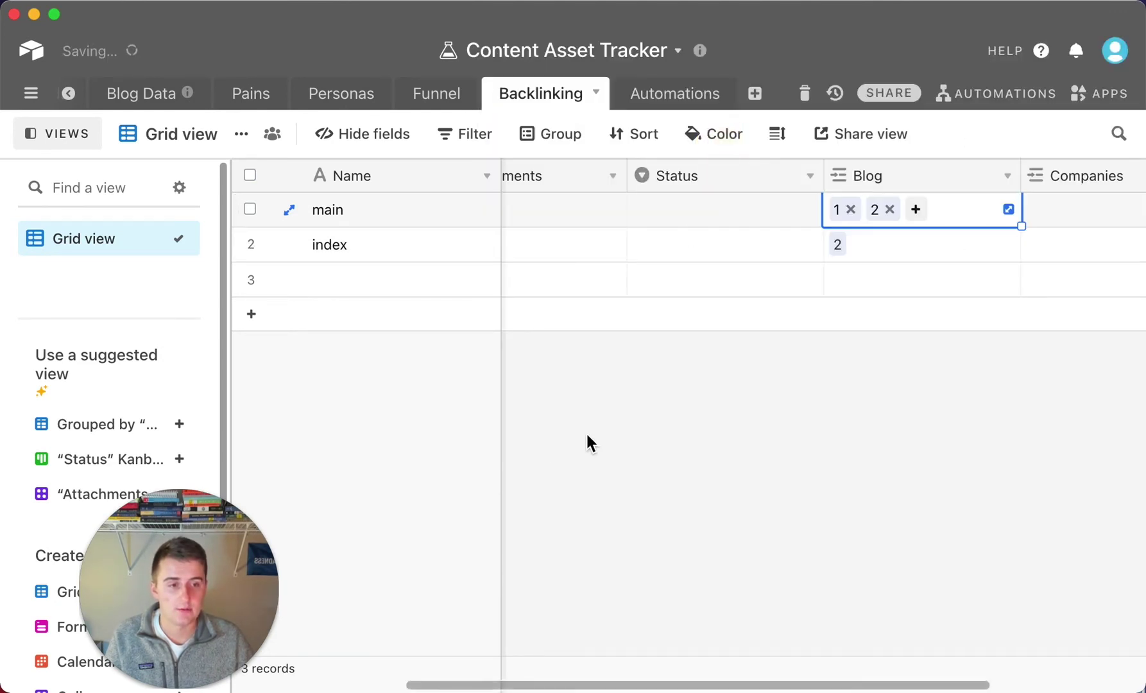
pyautogui.click(608, 418)
# Start a new Rollup field in the Backlinking table that summarizes records linked through the Blog field
pyautogui.moveTo(438, 686); pyautogui.dragTo(554, 655)
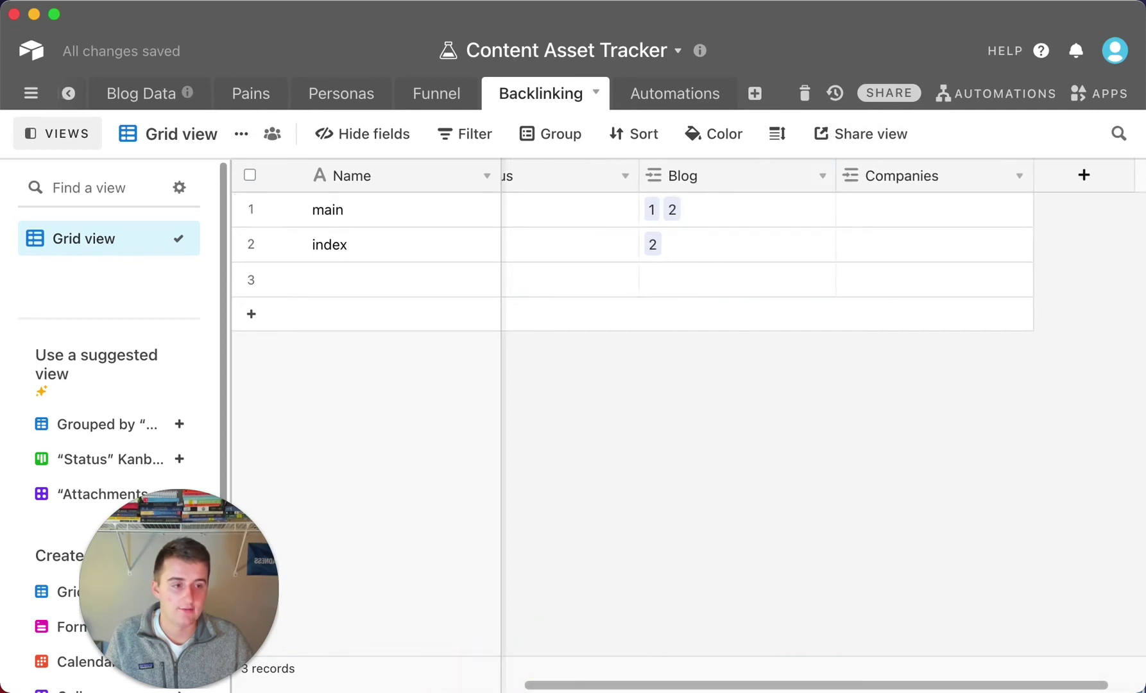
pyautogui.click(1084, 175)
pyautogui.scroll(-2, 796, 473)
pyautogui.scroll(-5, 793, 473)
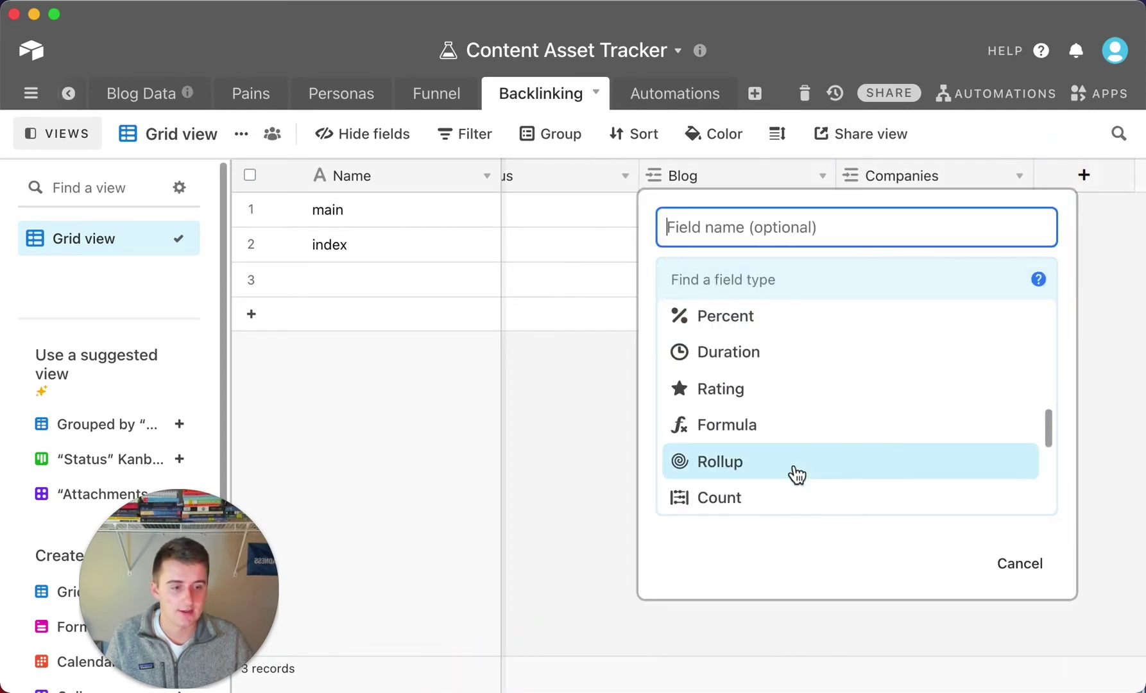
pyautogui.click(781, 445)
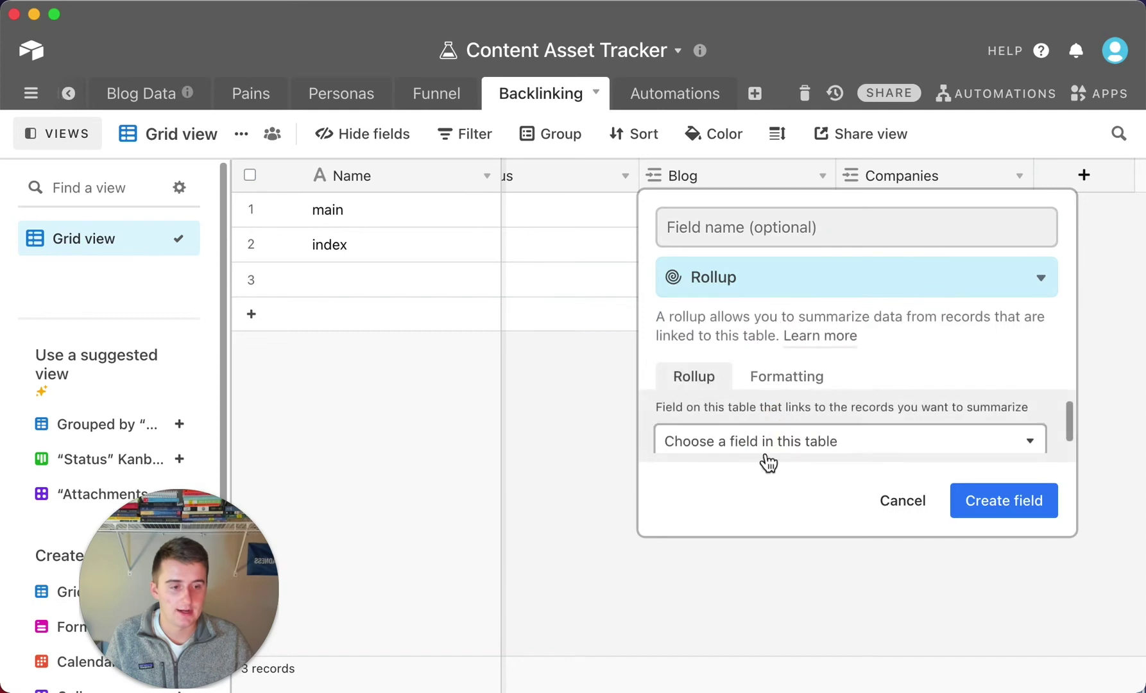
pyautogui.click(768, 443)
pyautogui.click(749, 513)
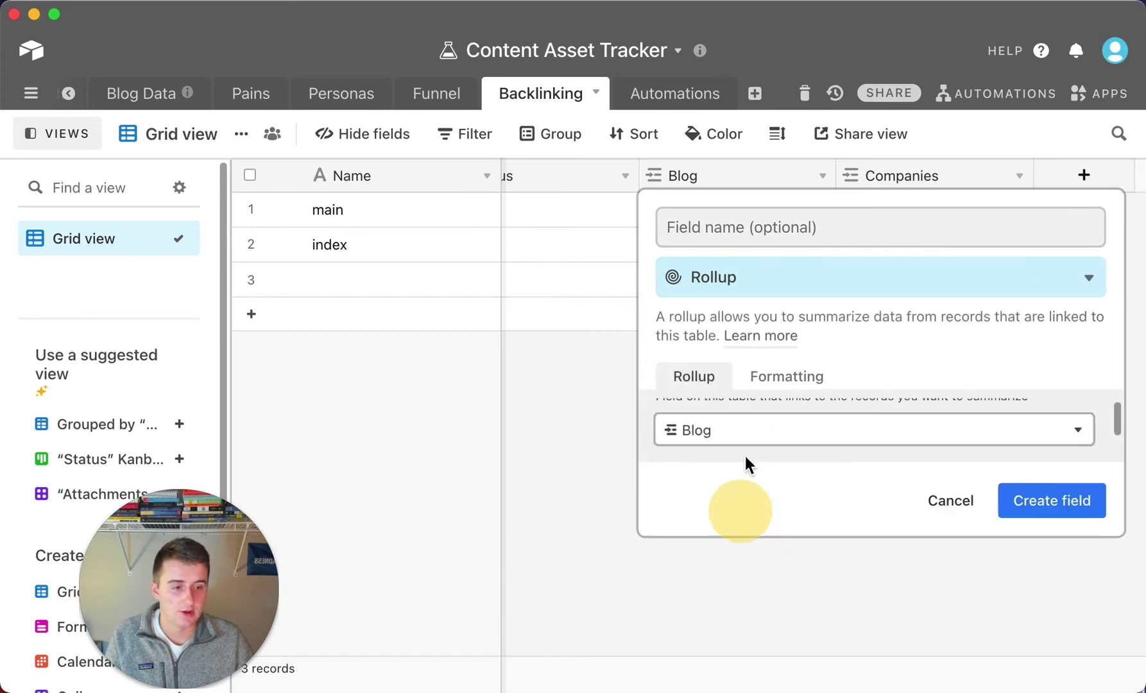
# Choose Organic Traffic as the Blog table field to roll up
pyautogui.scroll(-3, 746, 449)
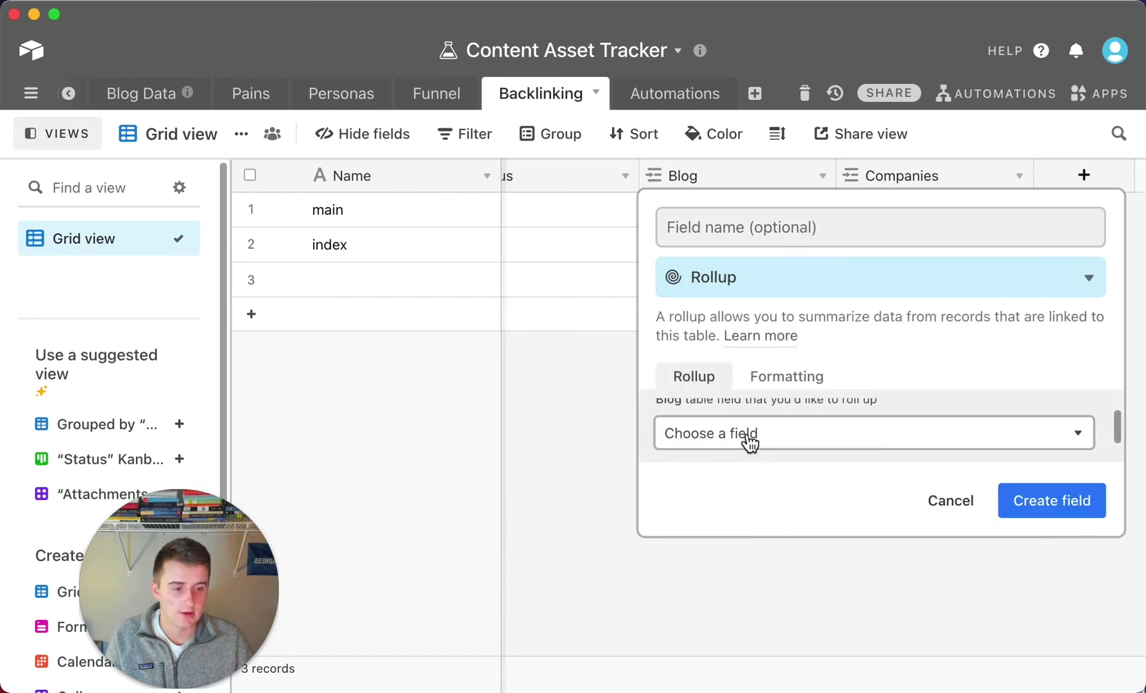
pyautogui.click(746, 437)
pyautogui.scroll(-5, 753, 328)
pyautogui.scroll(-5, 754, 331)
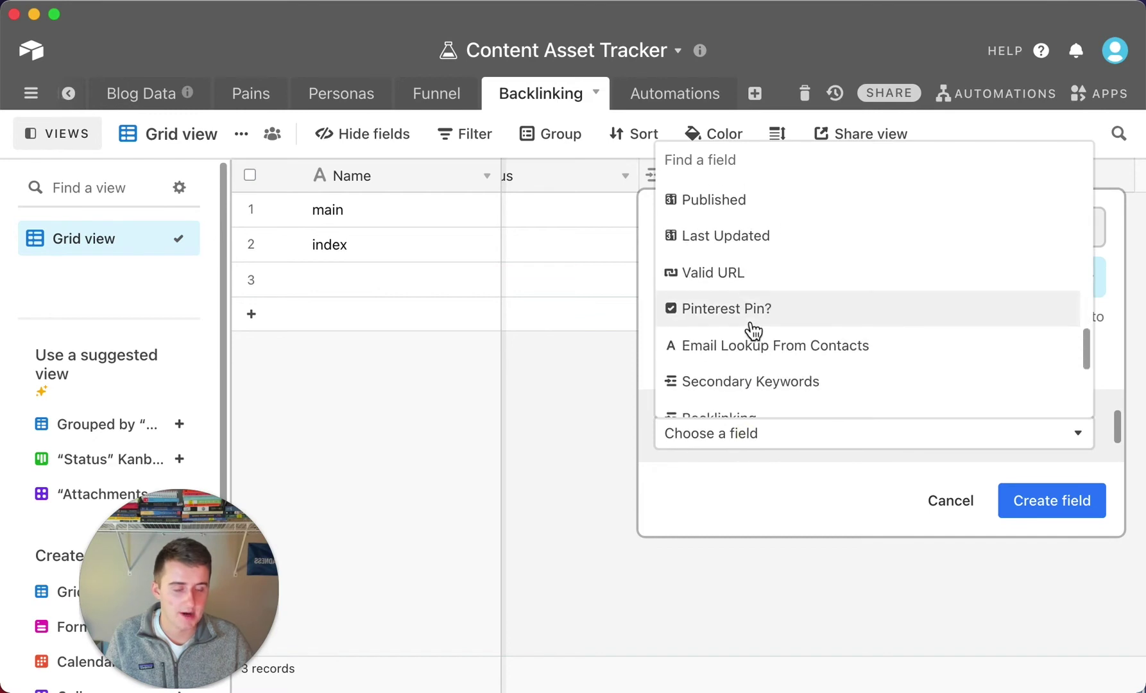
pyautogui.scroll(3, 755, 330)
pyautogui.scroll(-2, 754, 331)
pyautogui.scroll(-2, 754, 330)
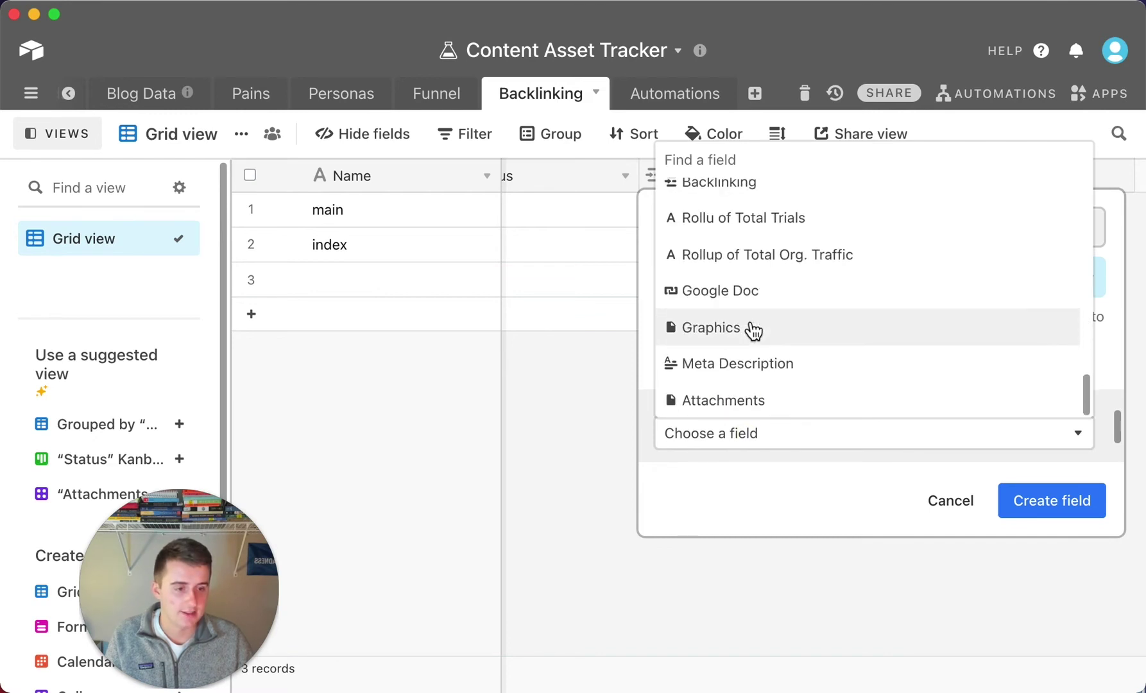
pyautogui.scroll(5, 754, 330)
pyautogui.scroll(3, 753, 329)
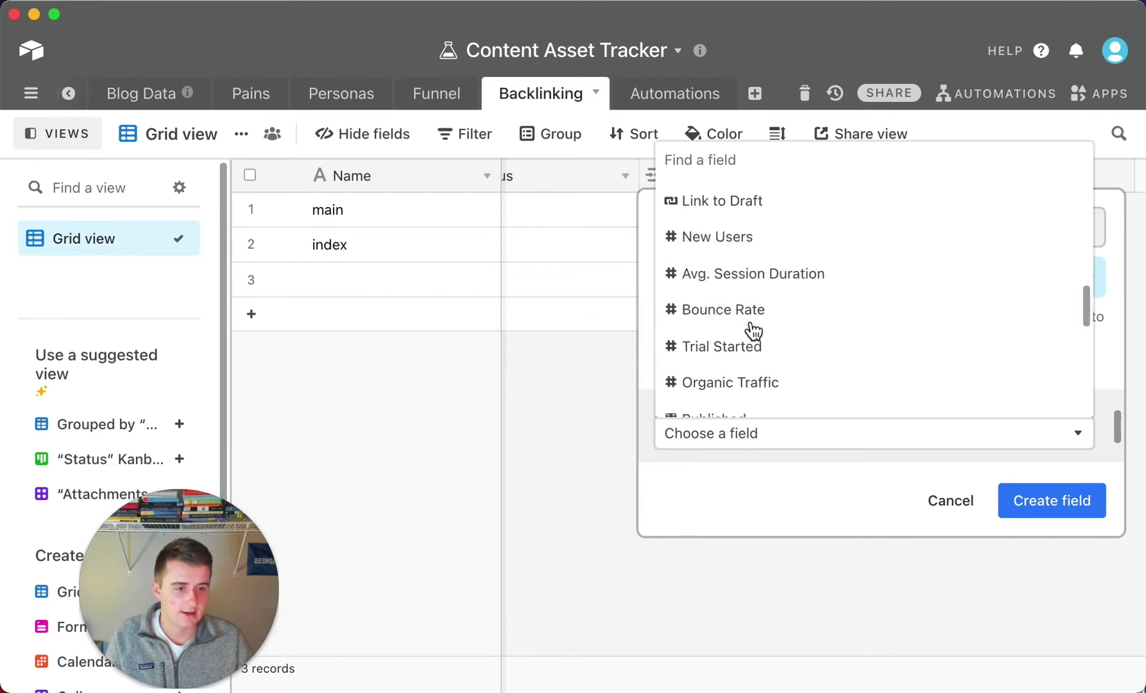
pyautogui.click(750, 383)
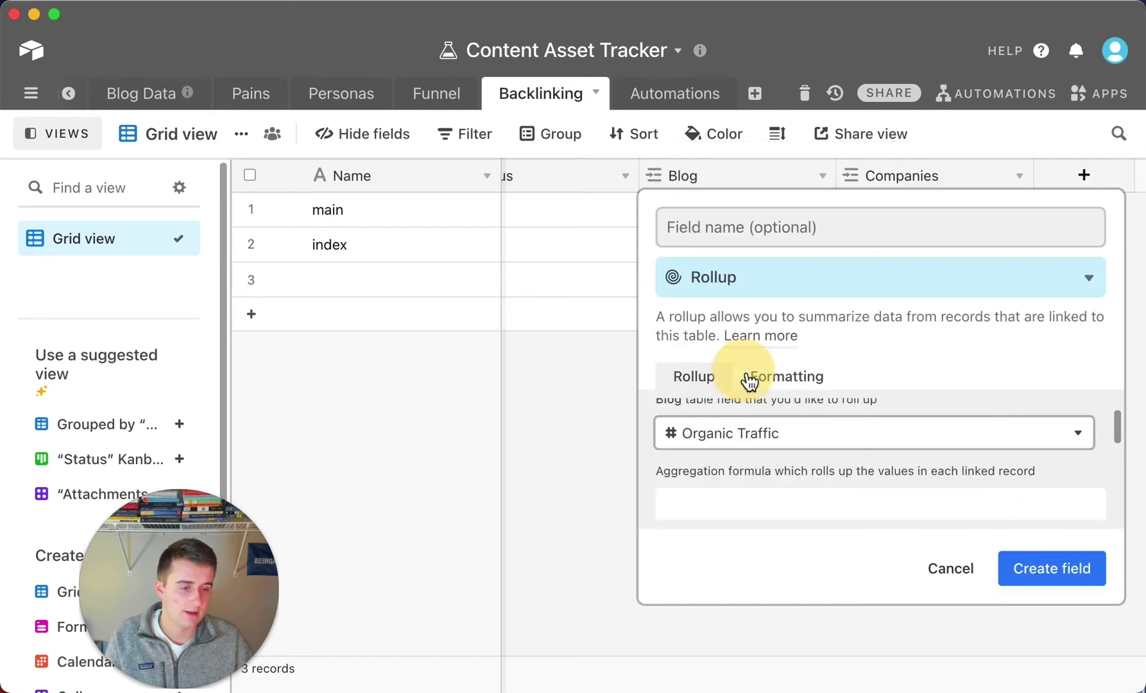
# Set the rollup's aggregation formula to SUM(values) and create the field
pyautogui.click(748, 501)
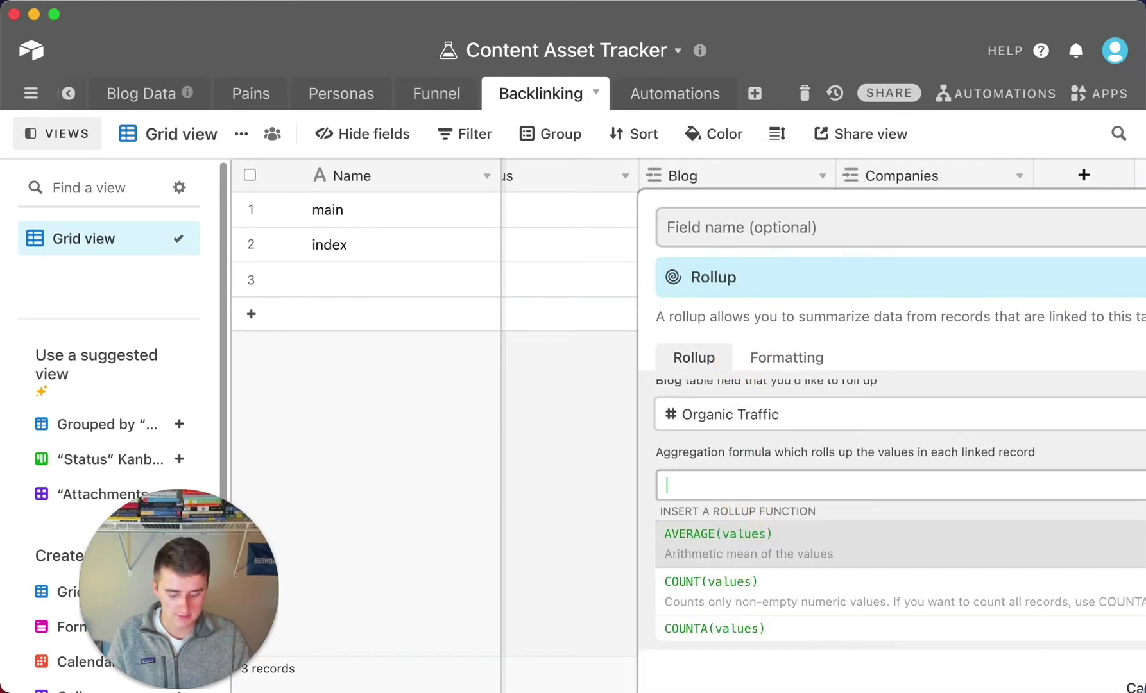
pyautogui.write('sum')
pyautogui.click(753, 562)
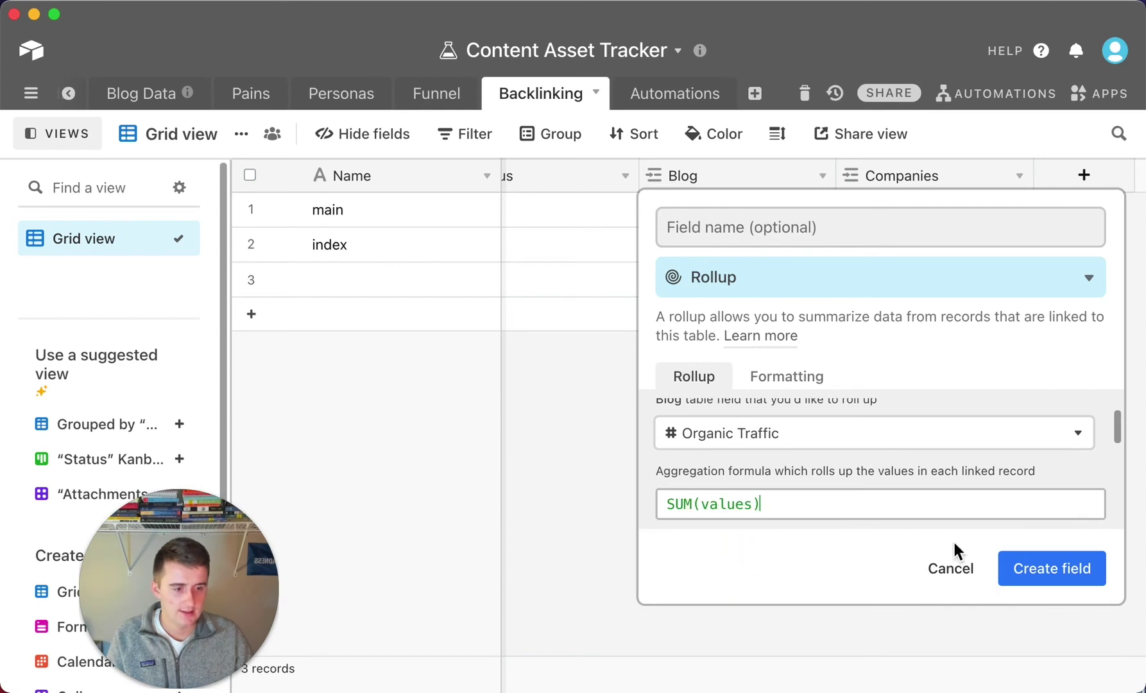
pyautogui.click(1067, 569)
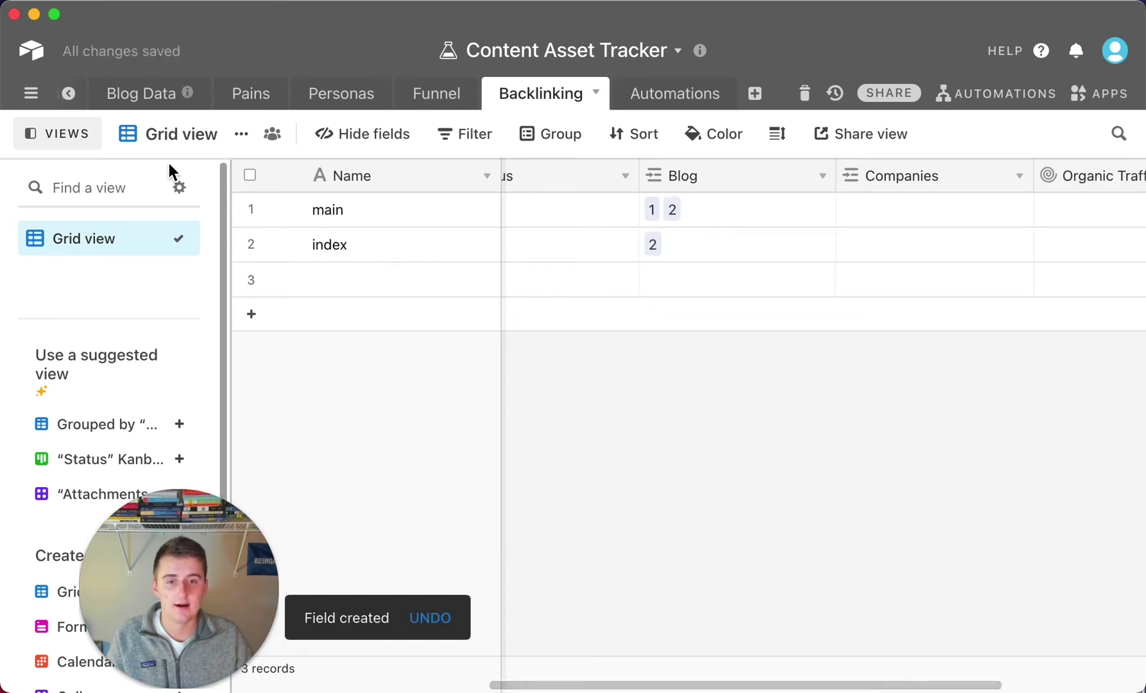
# In the Blog table's Analytics view, set Organic Traffic to 500 for post 1 and 1000 for post 2
pyautogui.click(70, 97)
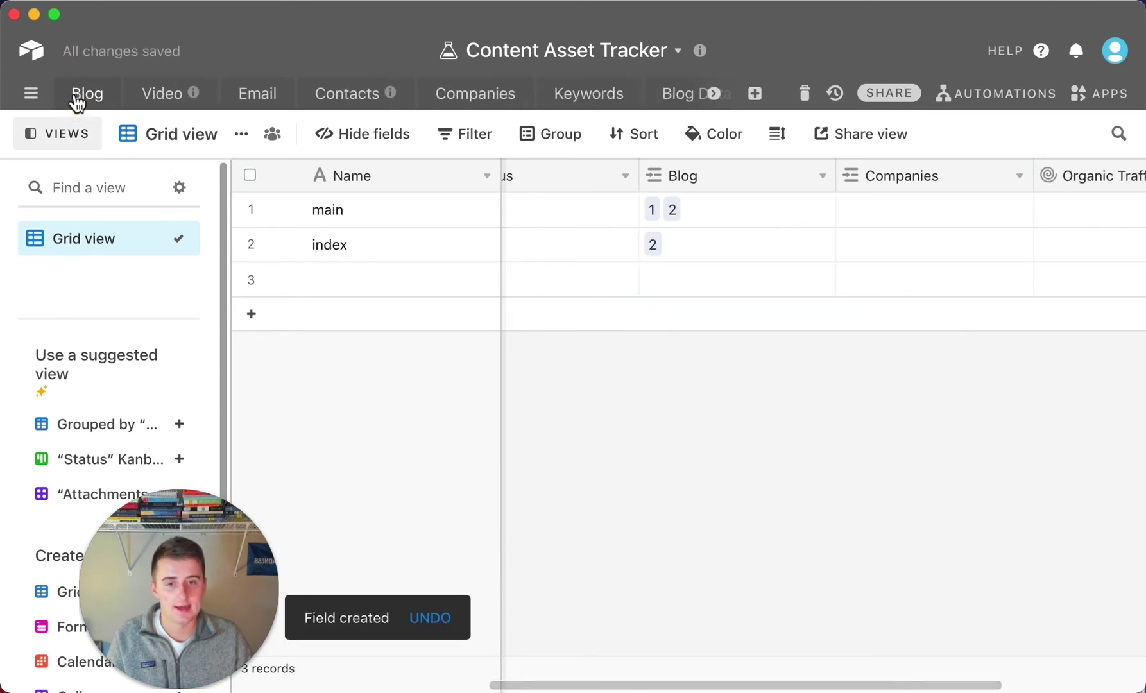
pyautogui.click(93, 96)
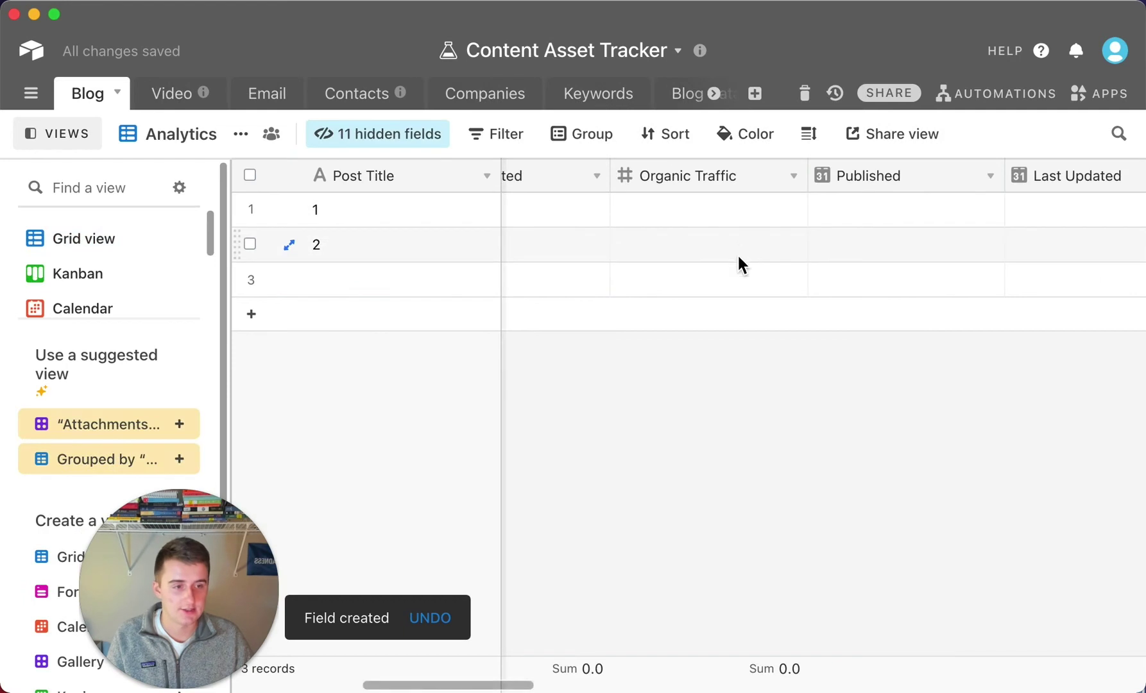
pyautogui.click(721, 205)
pyautogui.write('500')
pyautogui.press('Return')
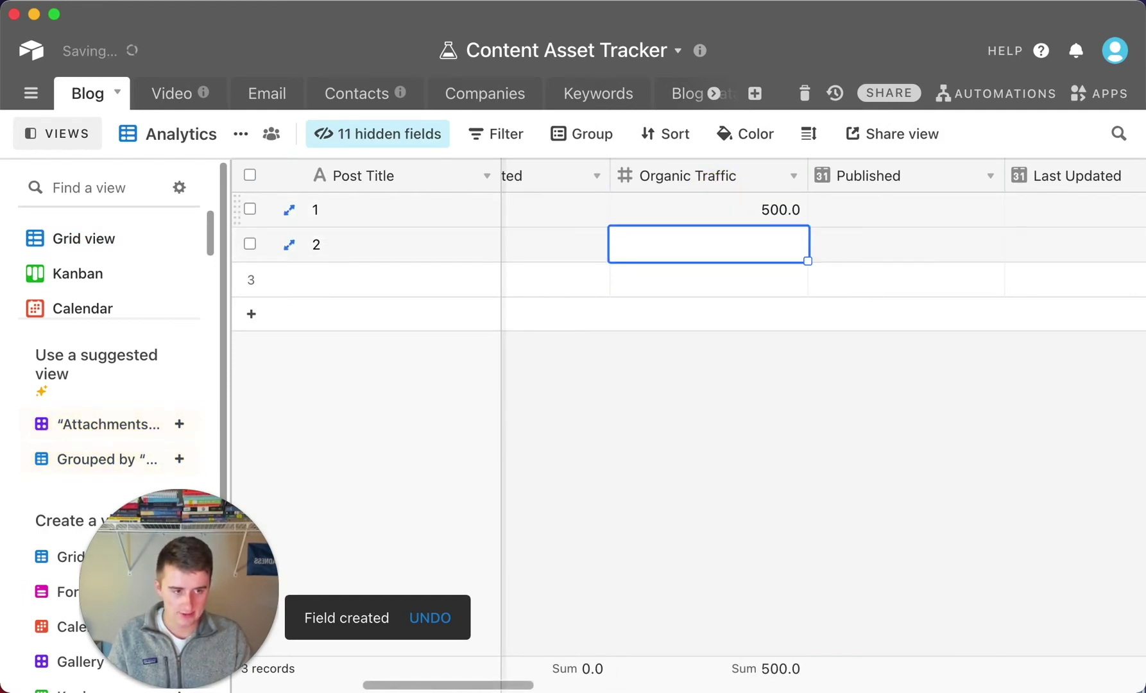
pyautogui.write('1000')
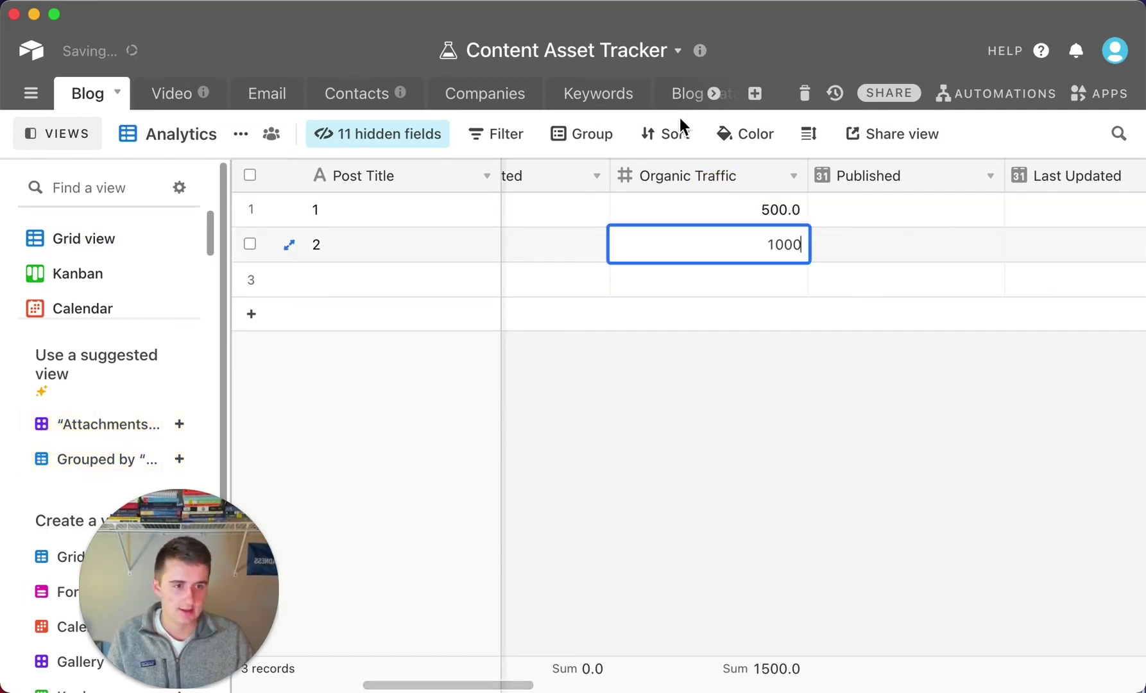
pyautogui.click(755, 504)
# Return to the Backlinking table and check the organic traffic rollup against each record's linked blog posts
pyautogui.click(714, 95)
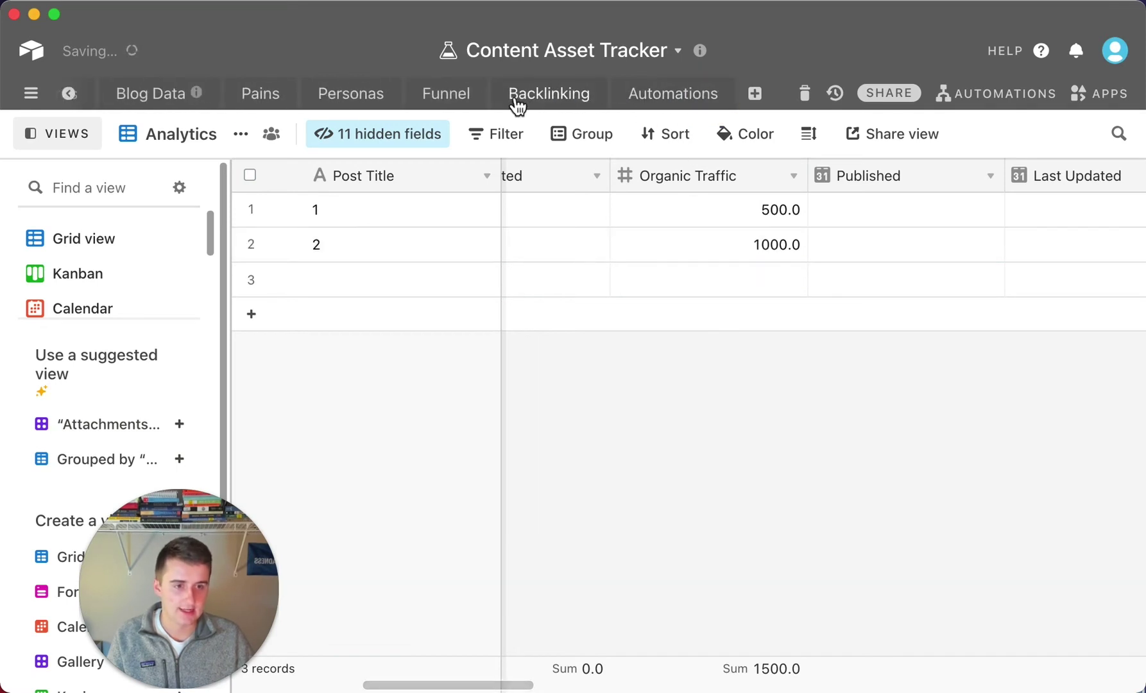
pyautogui.click(556, 103)
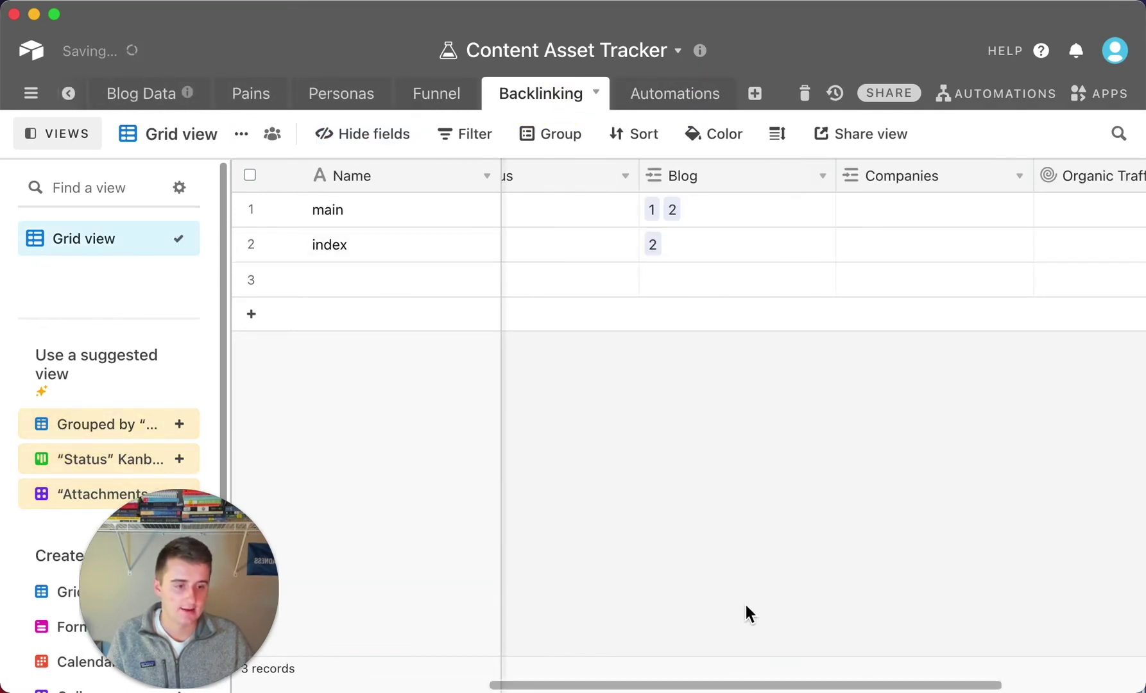
pyautogui.moveTo(744, 685); pyautogui.dragTo(928, 660)
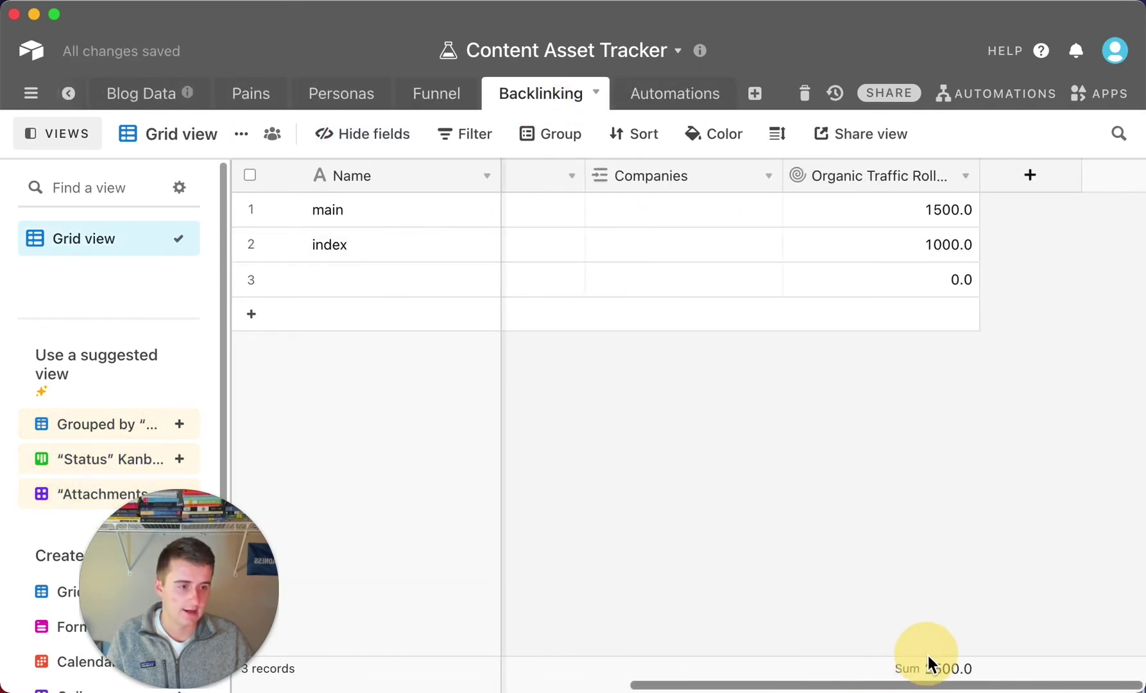
pyautogui.click(902, 211)
pyautogui.moveTo(839, 688); pyautogui.dragTo(758, 684)
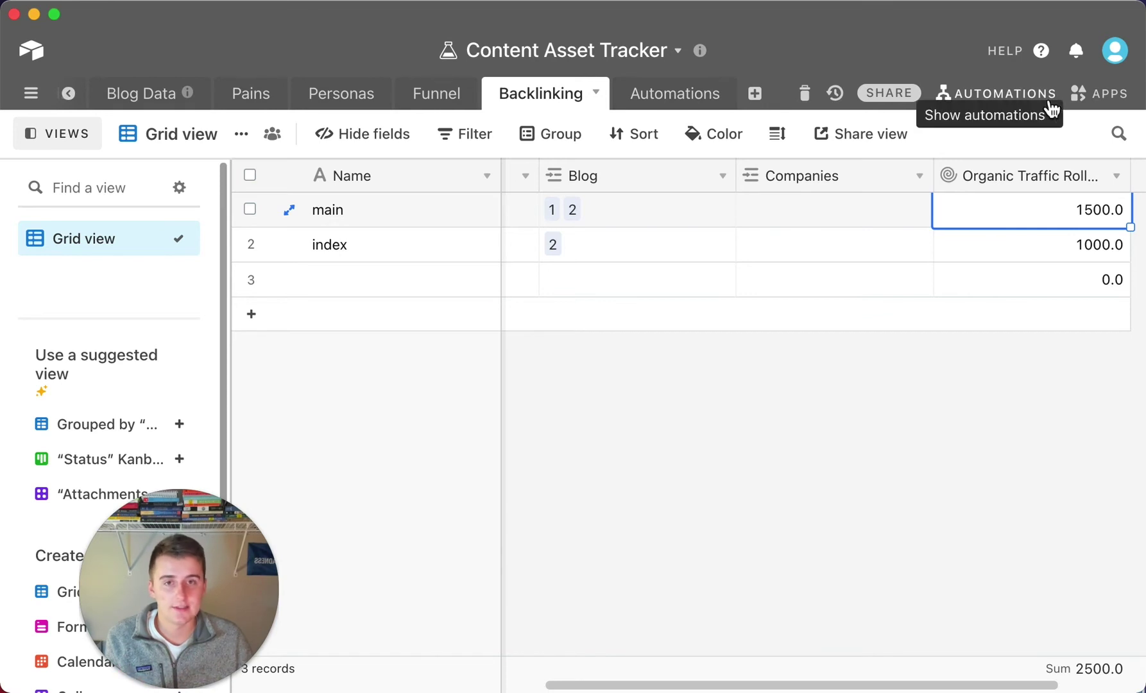
pyautogui.moveTo(584, 682); pyautogui.dragTo(256, 682)
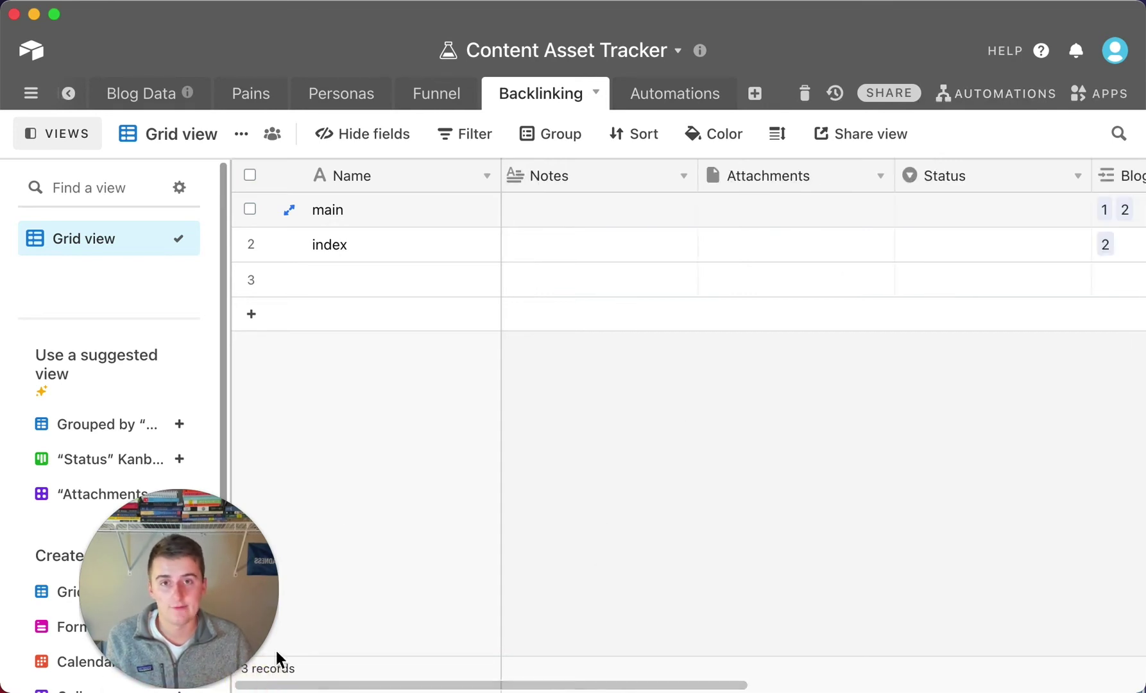
# Return to the Blog table and open its Grid view with the view list shown
pyautogui.click(69, 94)
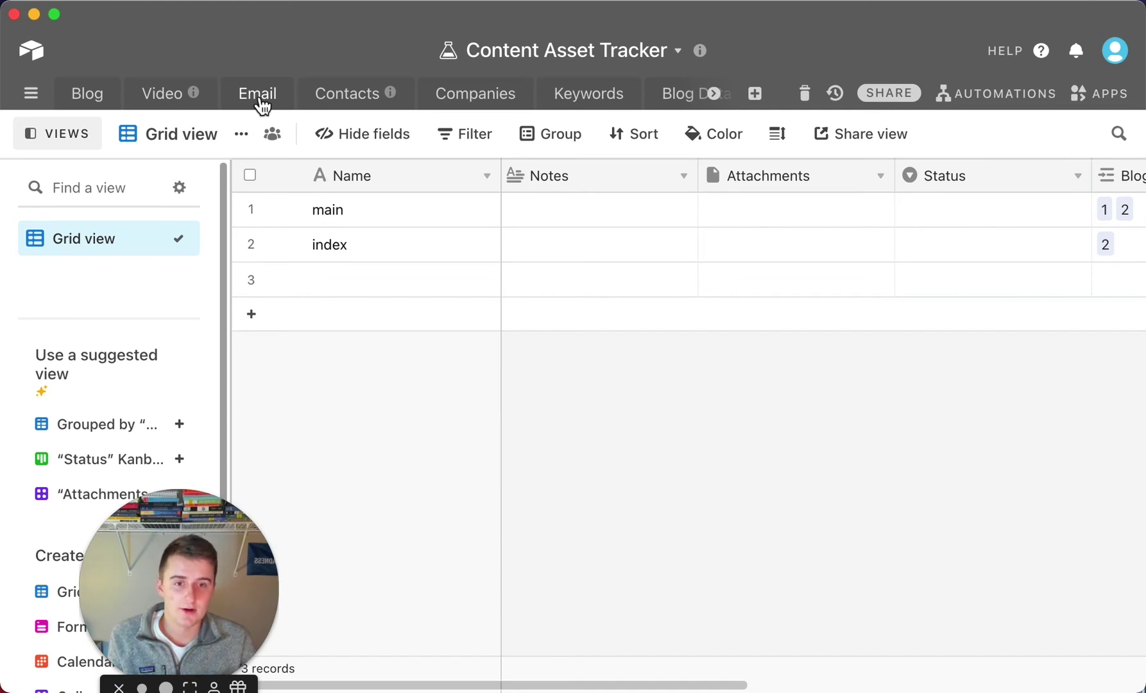
pyautogui.click(68, 103)
pyautogui.moveTo(391, 684); pyautogui.dragTo(244, 682)
pyautogui.click(57, 142)
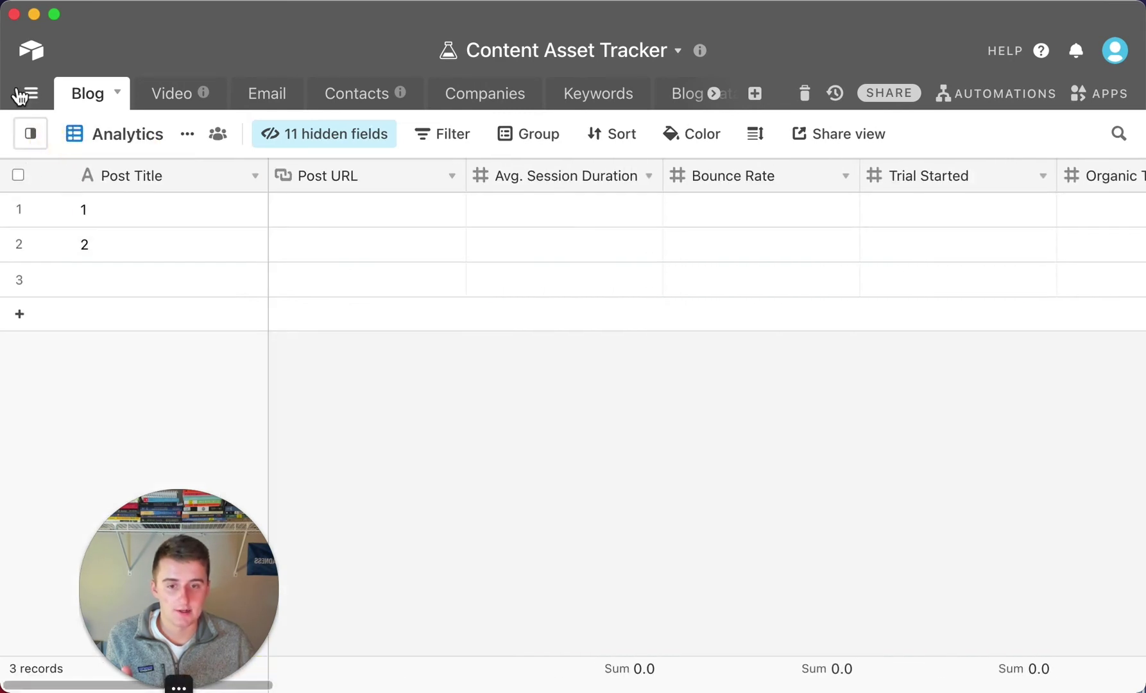
pyautogui.click(30, 135)
pyautogui.click(78, 239)
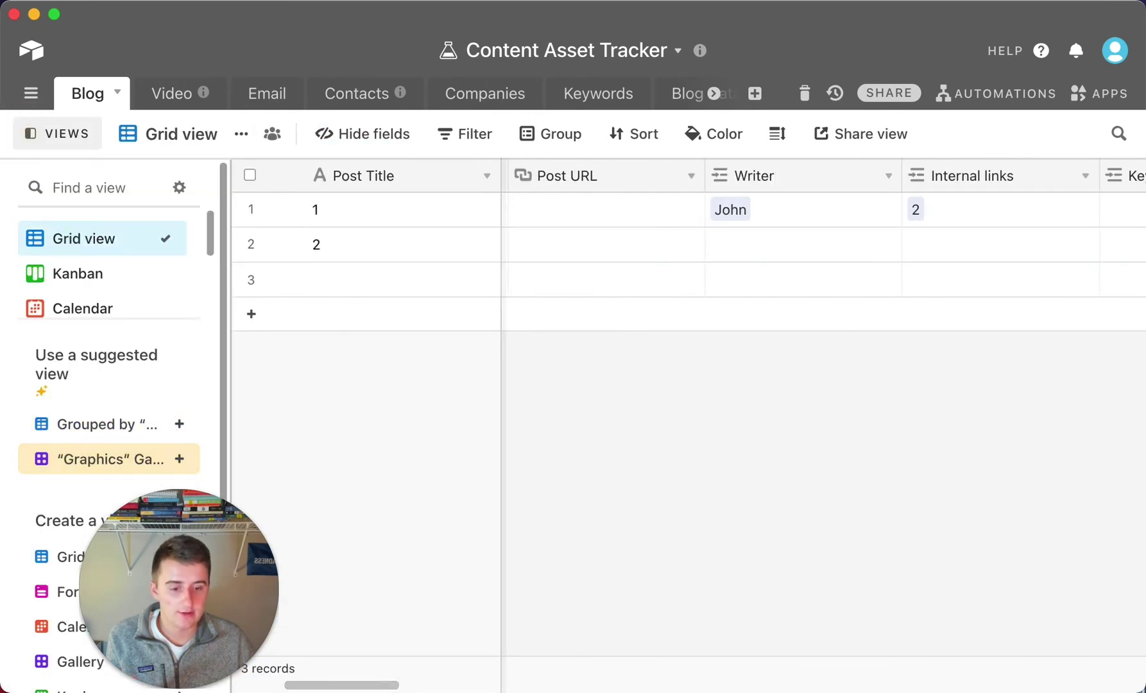
# Hide the Blog table's view list and look over the Organic Traffic and Email fields at the end of the grid
pyautogui.click(65, 143)
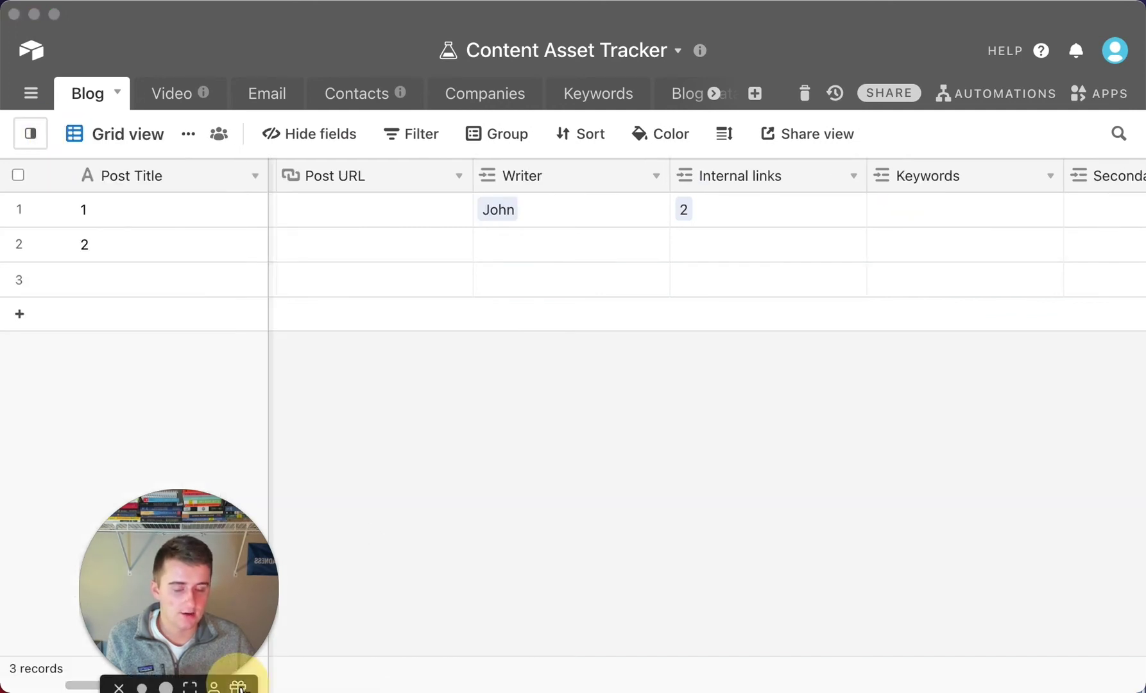
pyautogui.click(238, 661)
pyautogui.click(694, 613)
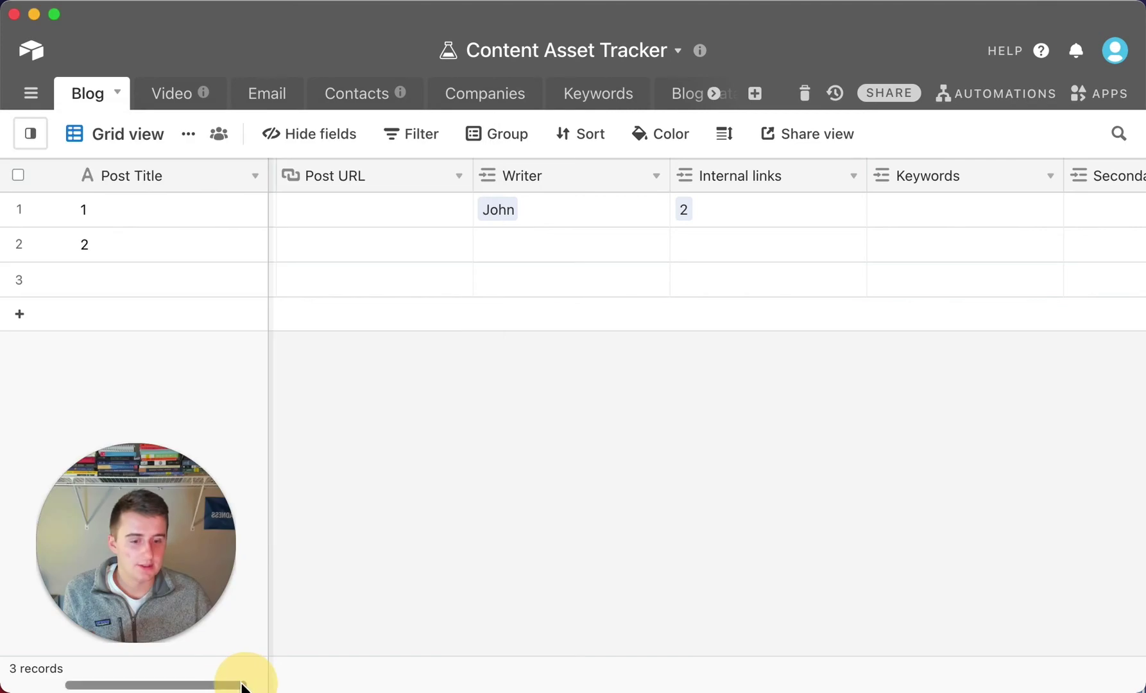
pyautogui.moveTo(239, 686); pyautogui.dragTo(1032, 682)
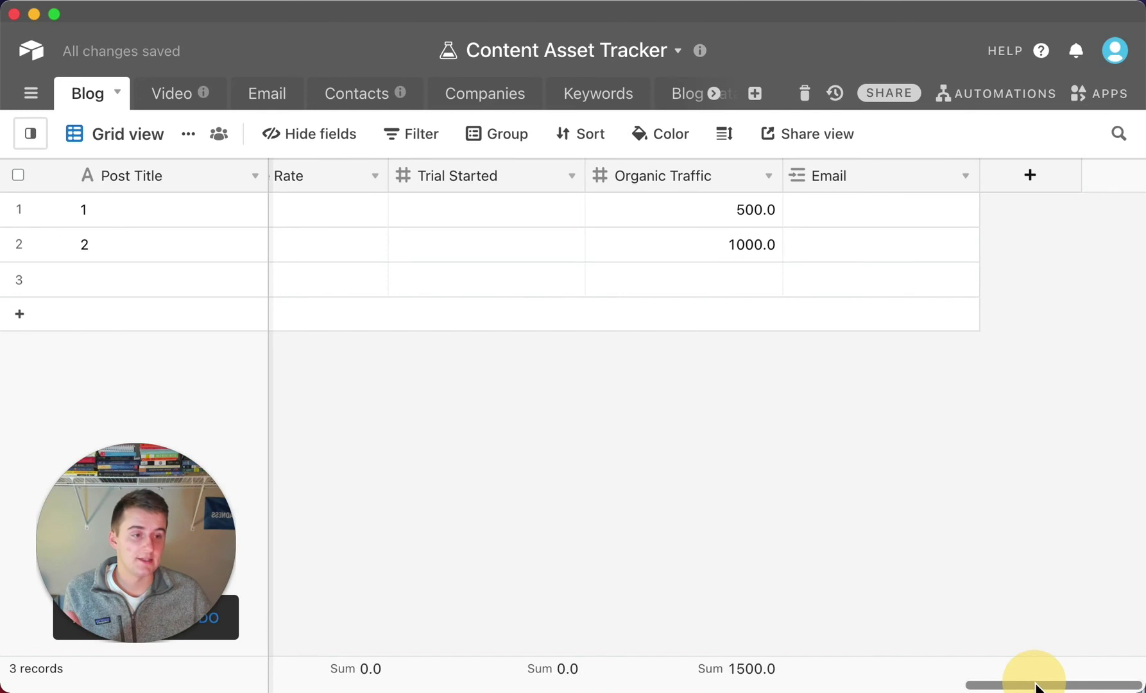
pyautogui.click(810, 215)
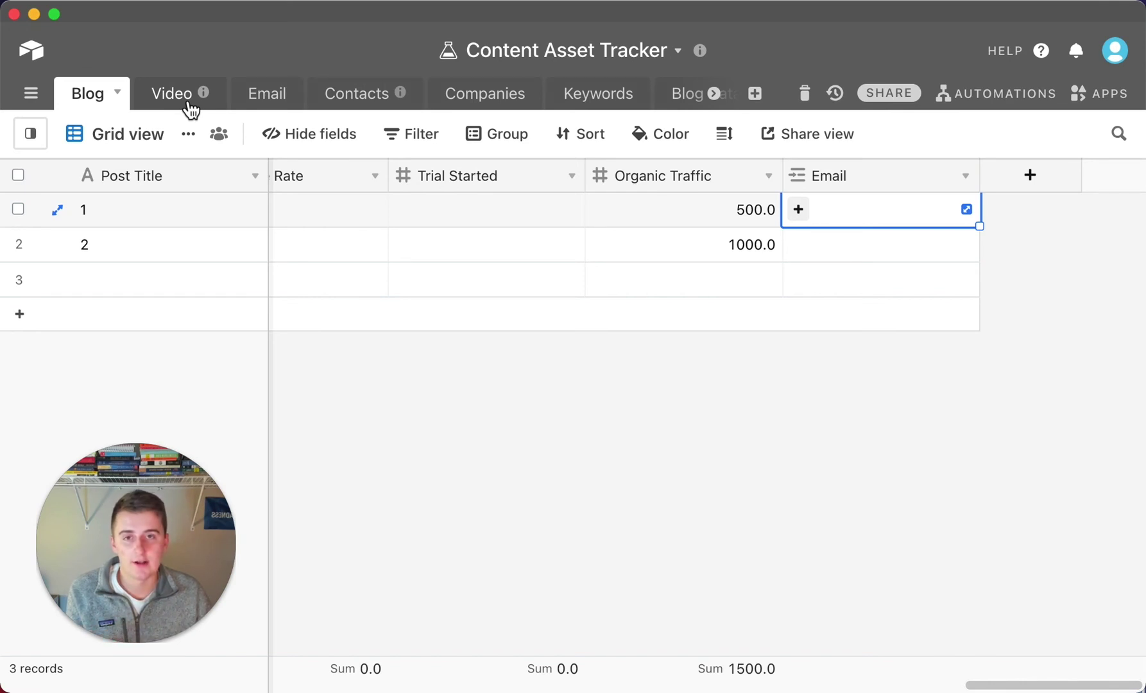
# Filter the Blog table's Grid view to records where Published is today
pyautogui.click(398, 140)
pyautogui.click(431, 232)
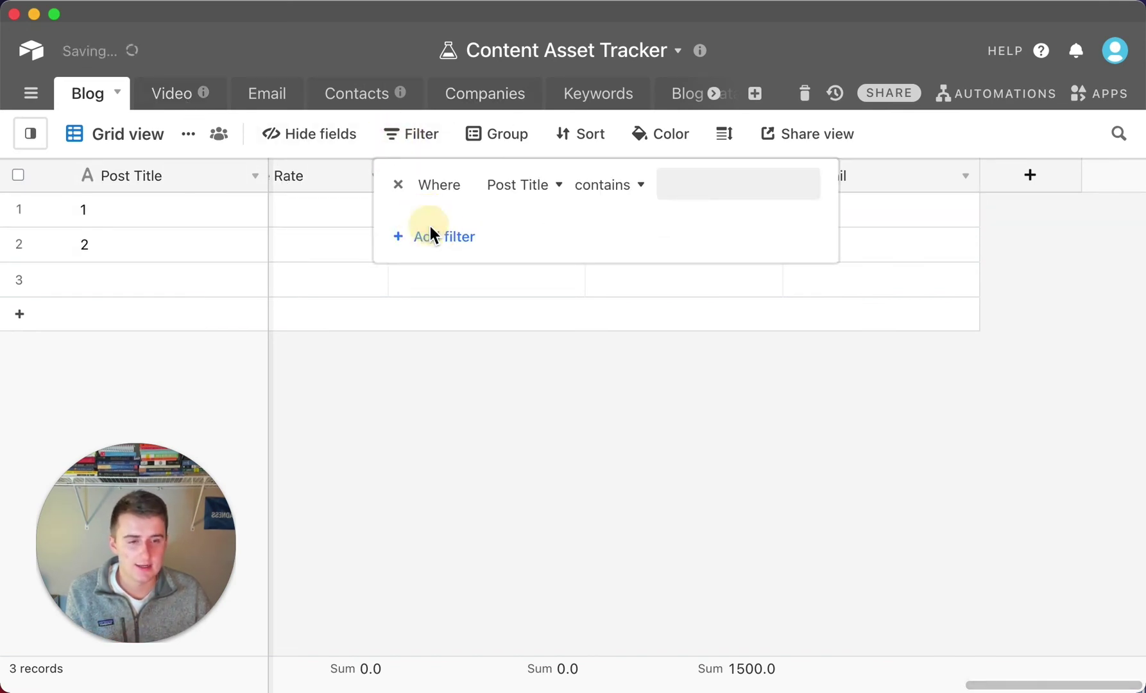
pyautogui.click(535, 187)
pyautogui.scroll(-10, 549, 383)
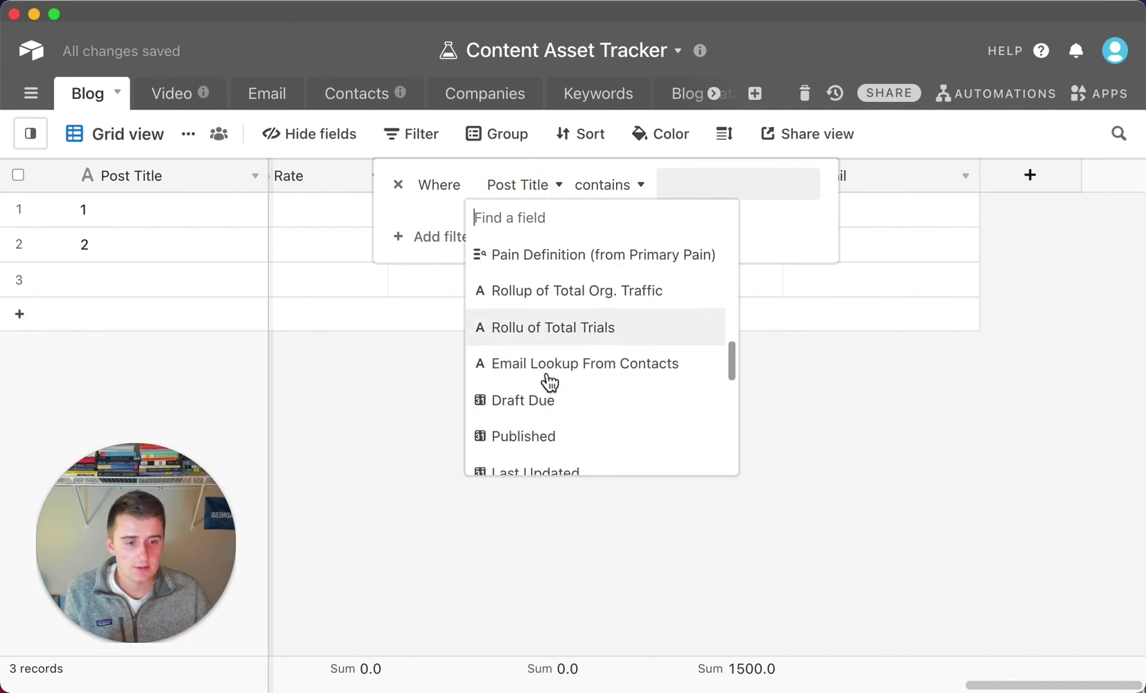
pyautogui.click(546, 389)
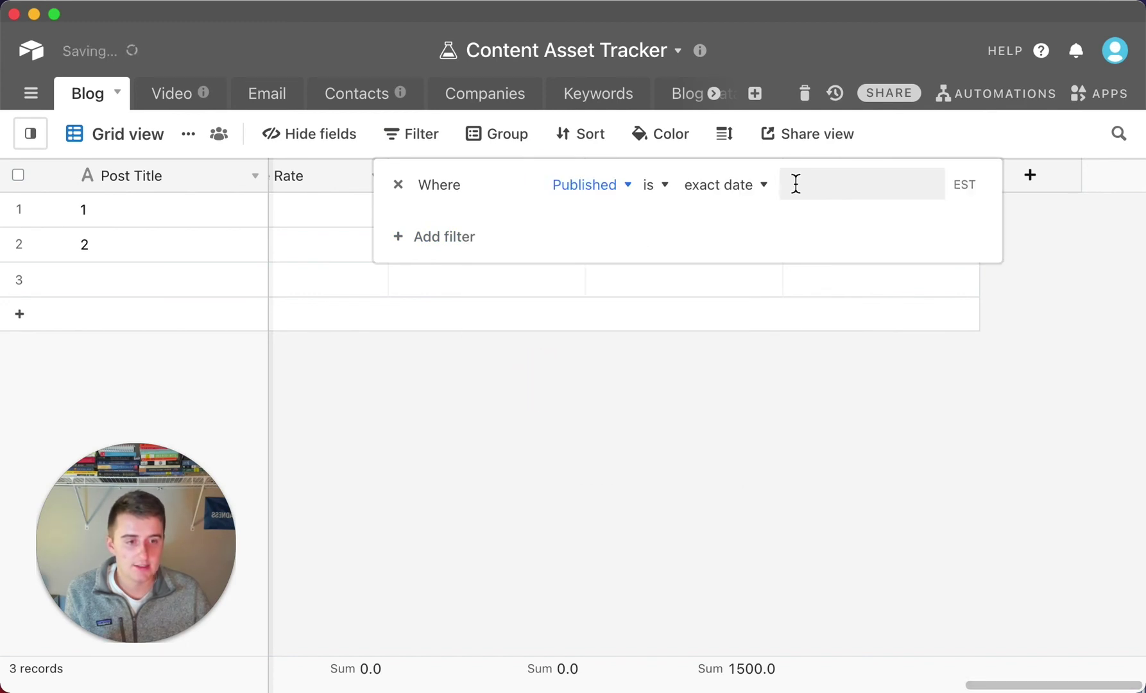
pyautogui.click(731, 189)
pyautogui.scroll(3, 735, 333)
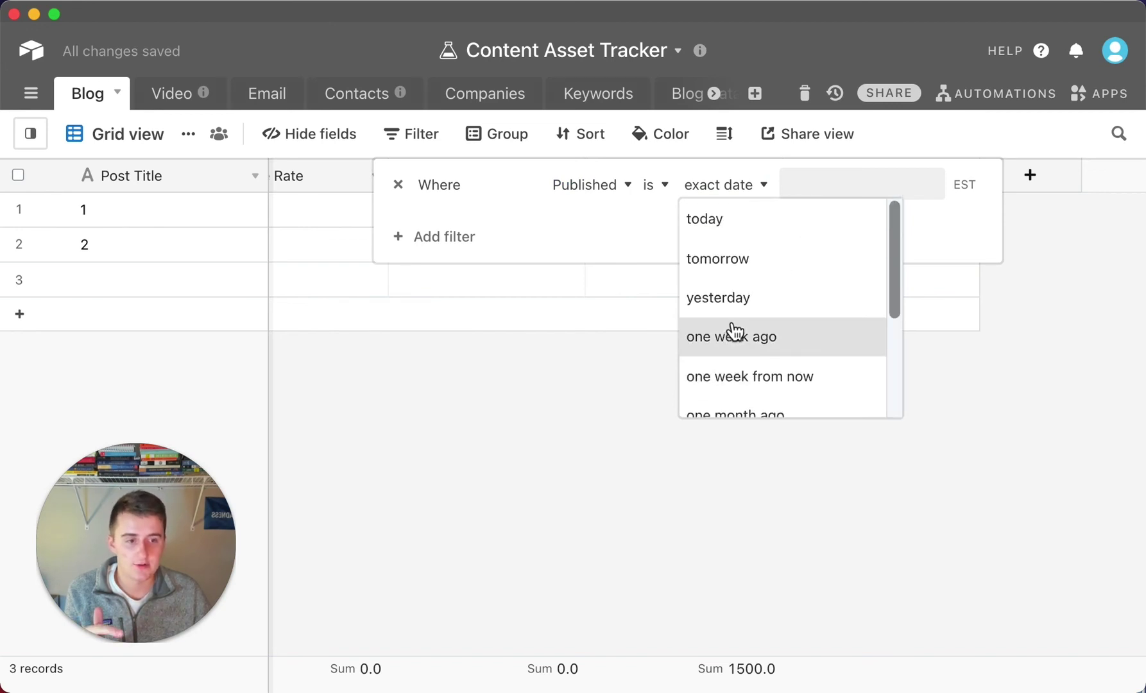
pyautogui.click(728, 227)
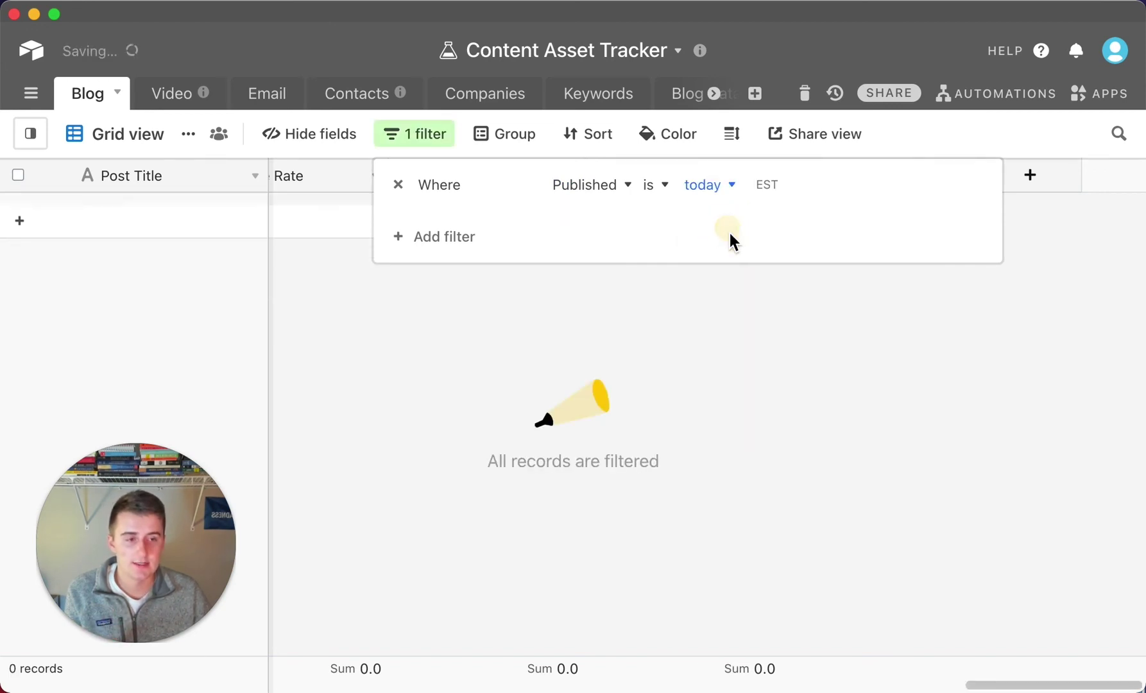
pyautogui.click(633, 396)
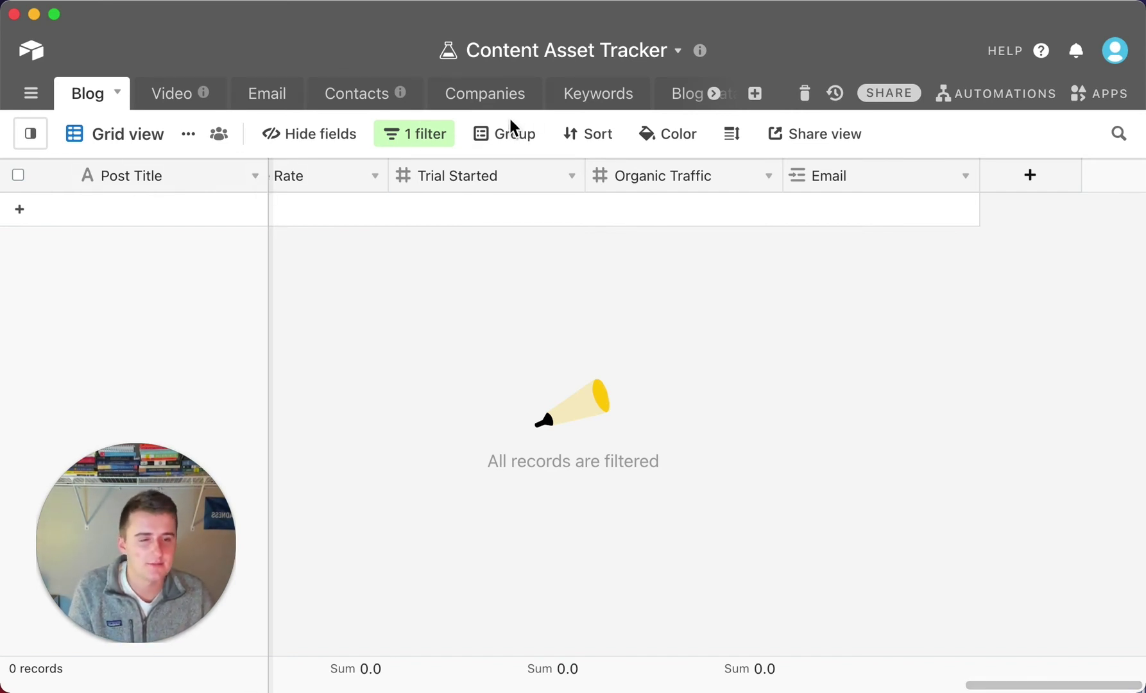
# Open the Blog table's Grid 2 view and rename it with the writer's first name in possessive form followed by "Projects"
pyautogui.moveTo(169, 655)
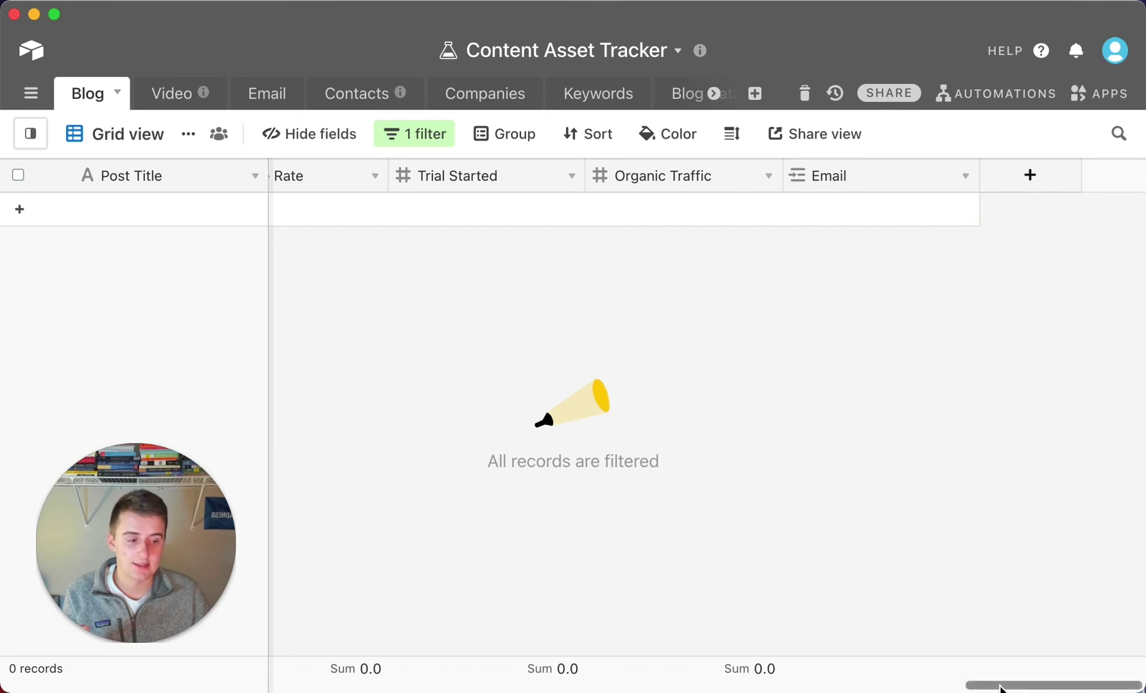
pyautogui.moveTo(1000, 685); pyautogui.dragTo(13, 675)
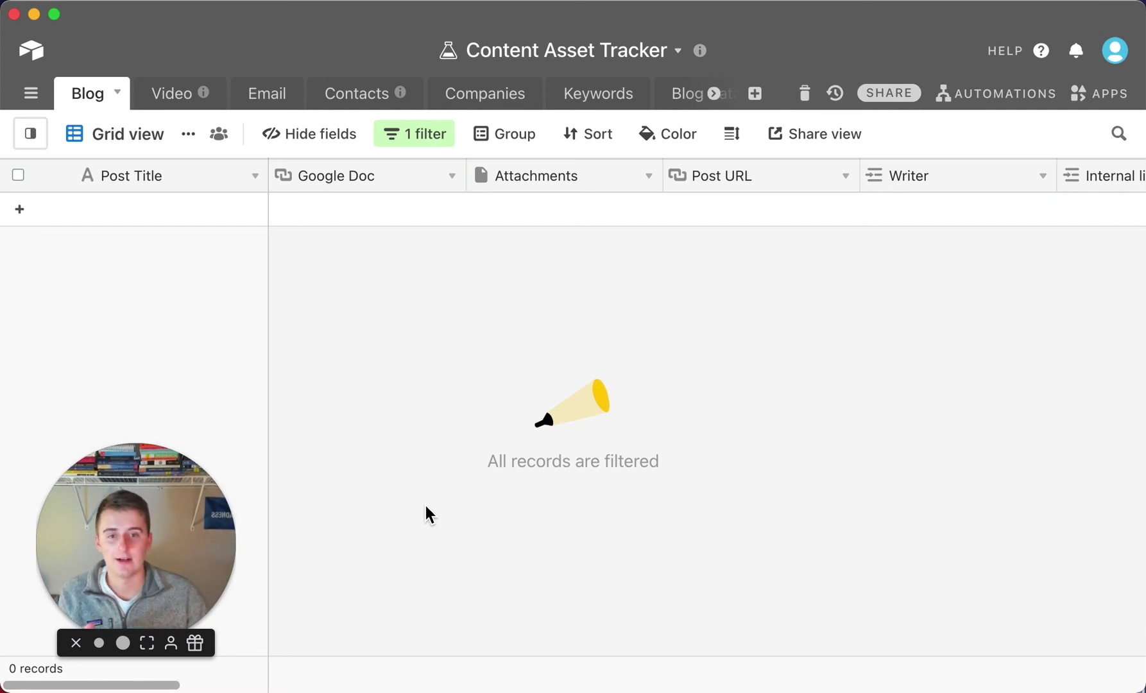
pyautogui.moveTo(27, 147)
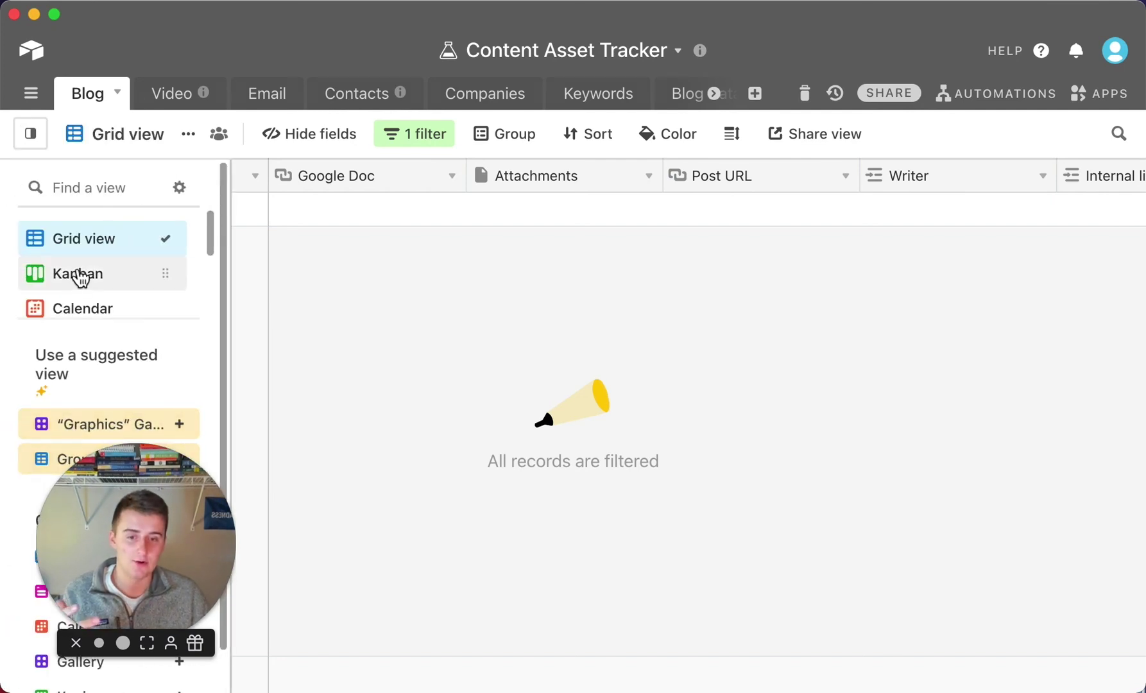
pyautogui.scroll(-4, 90, 274)
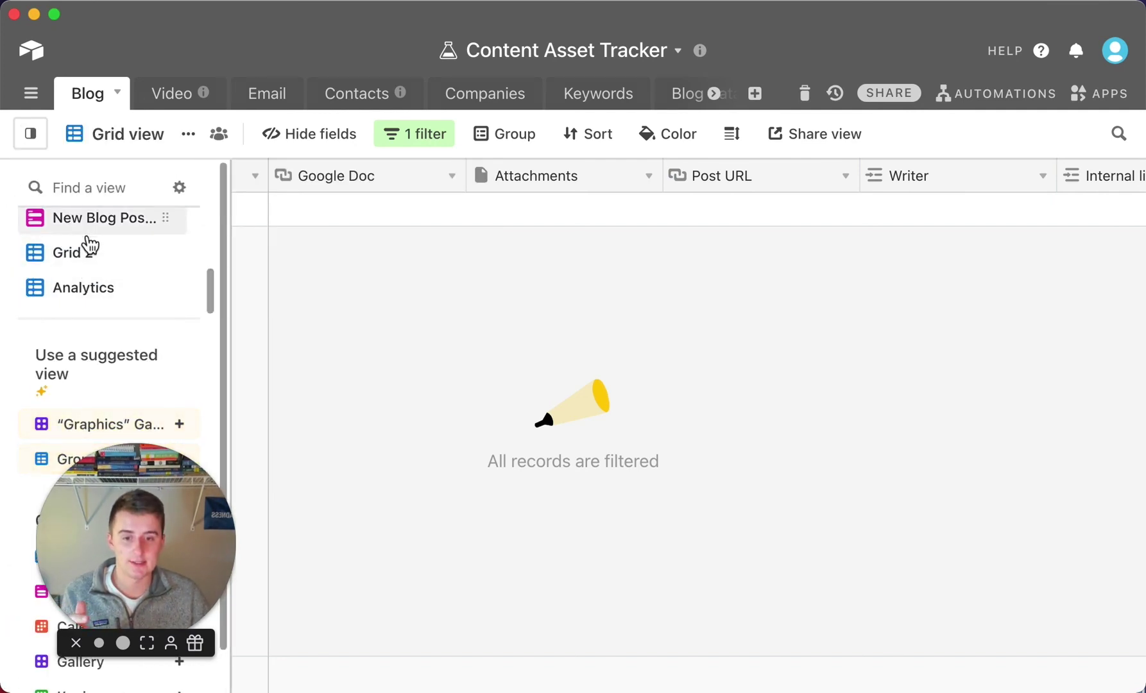
pyautogui.click(90, 267)
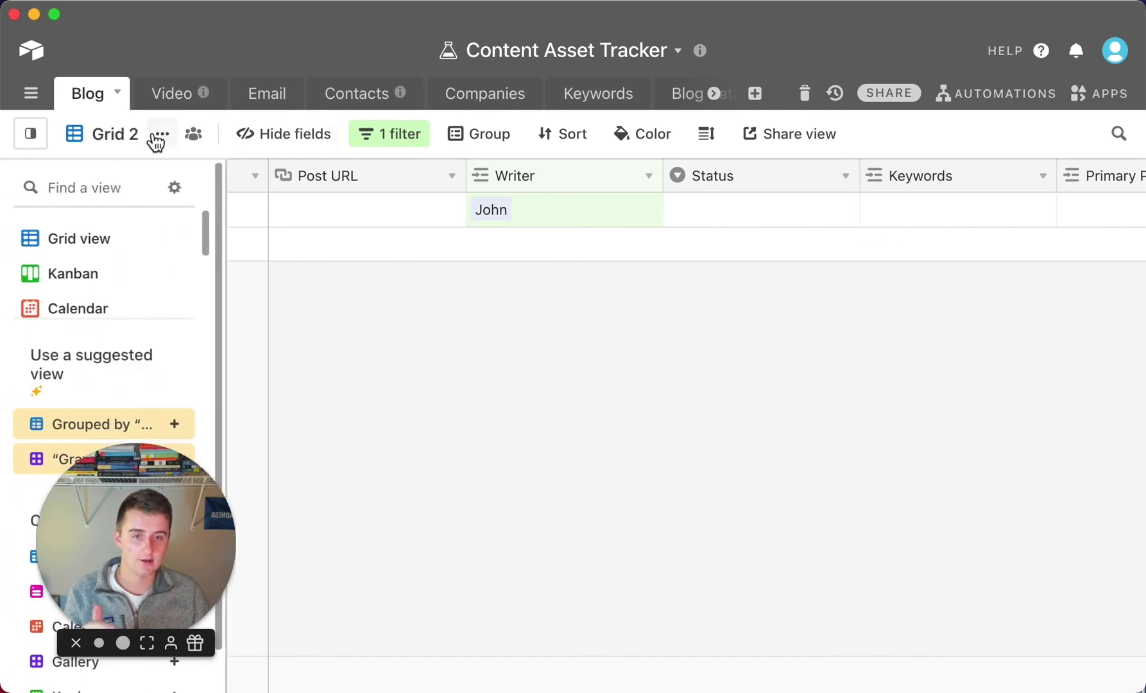
pyautogui.click(162, 133)
pyautogui.click(160, 169)
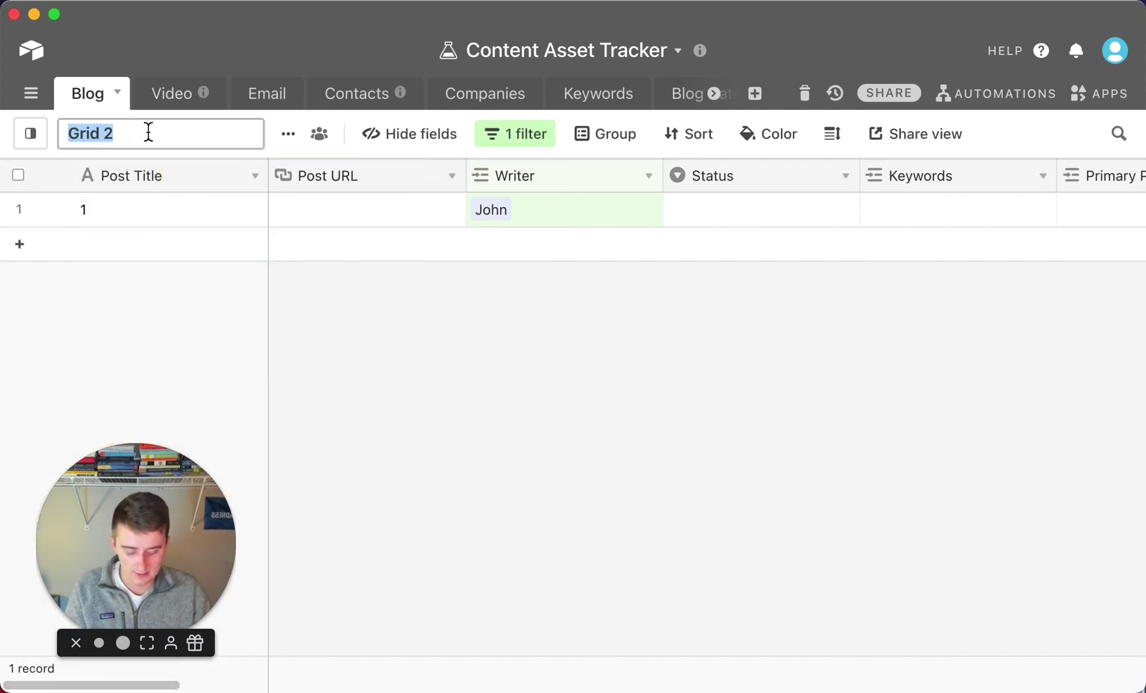
pyautogui.write('John')
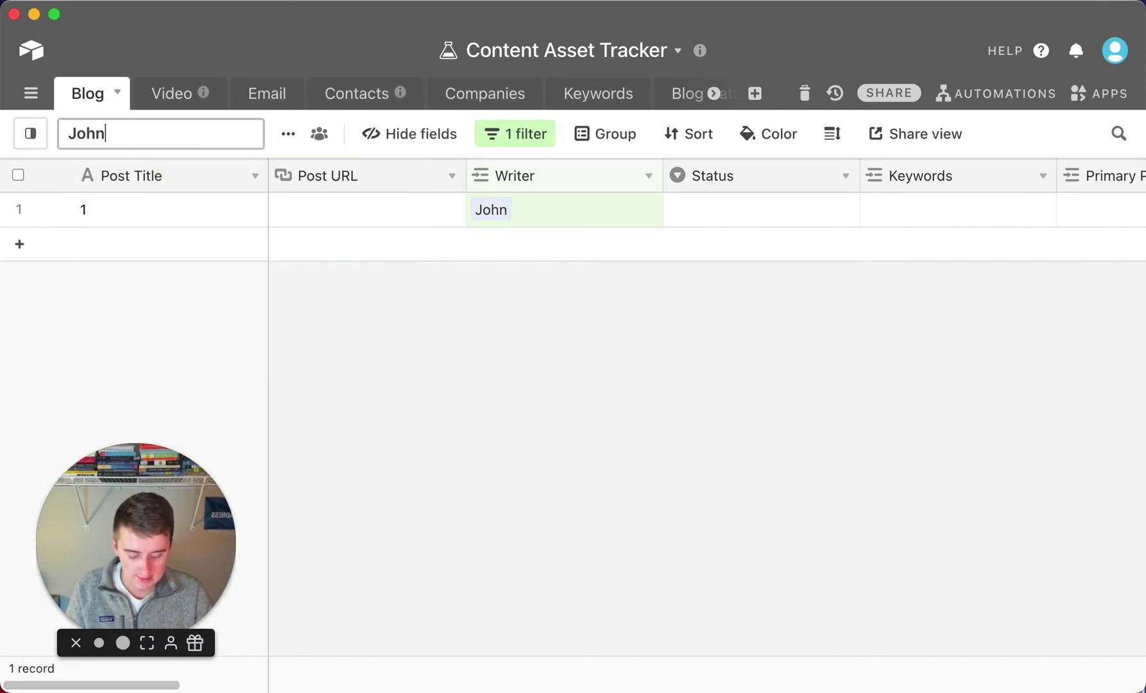
pyautogui.write("'s Projects")
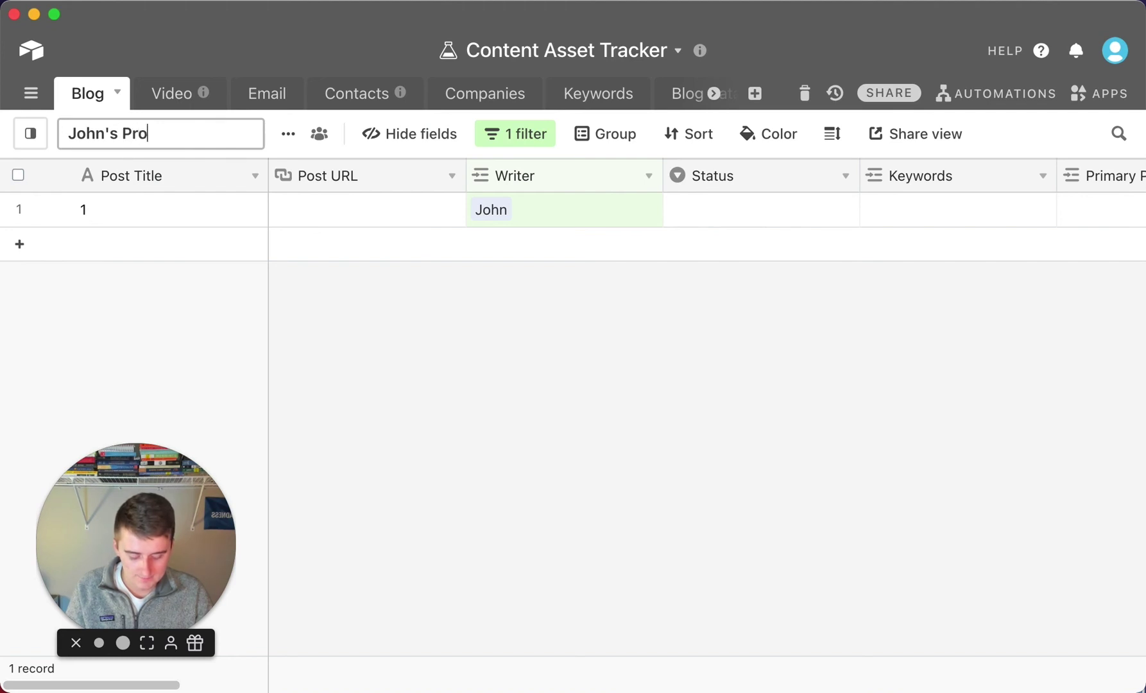
pyautogui.click(422, 353)
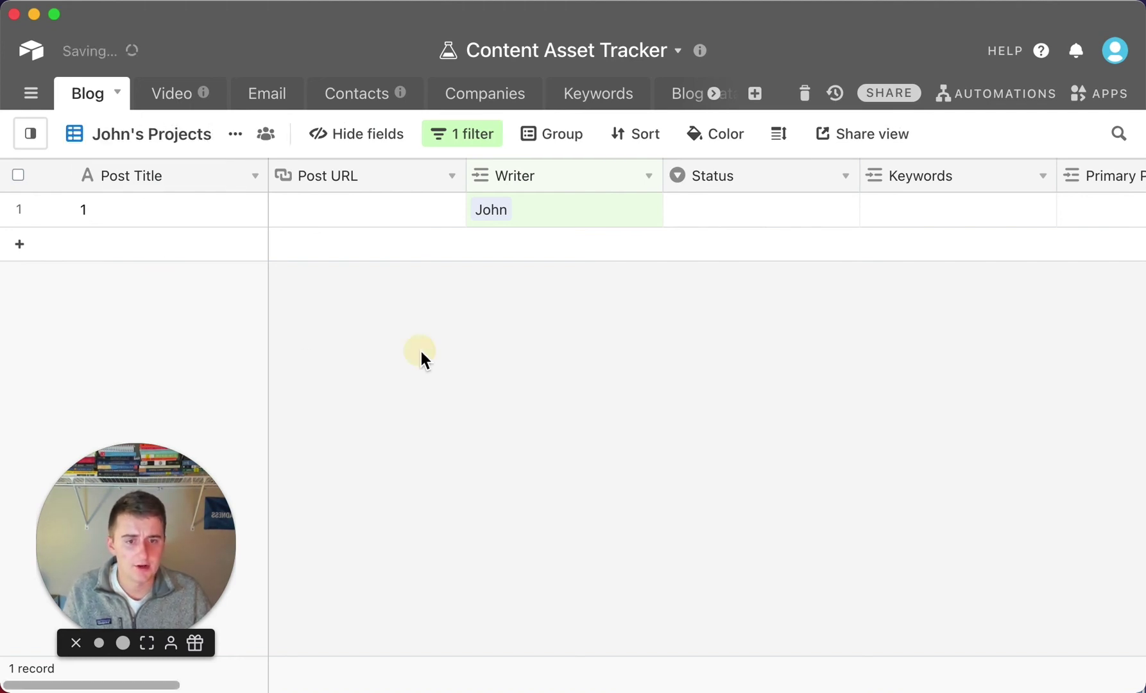
# Add a second filter condition to the writer's projects view so that Published is after today
pyautogui.click(443, 133)
pyautogui.click(486, 238)
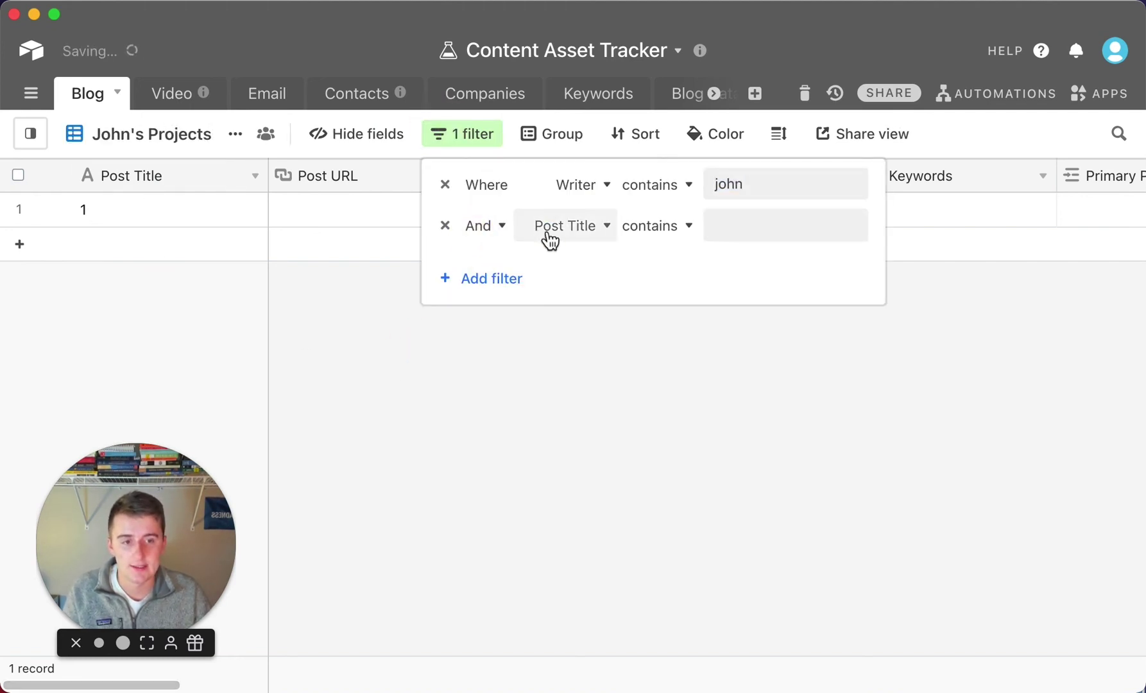
pyautogui.click(569, 227)
pyautogui.scroll(-10, 584, 325)
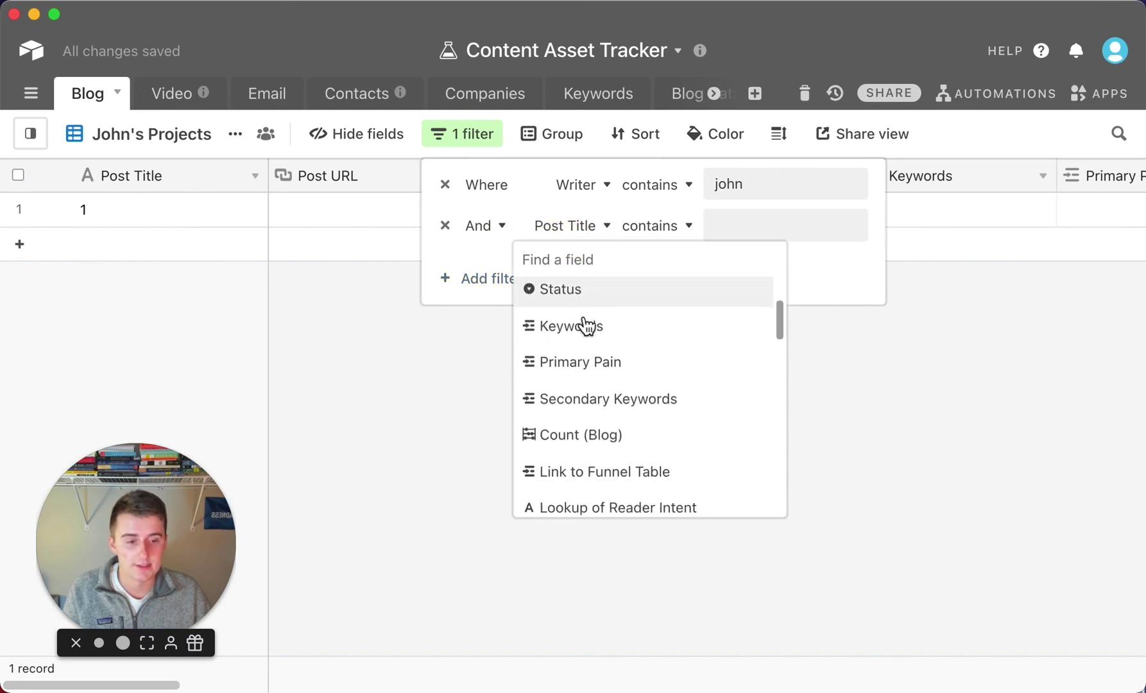
pyautogui.scroll(-2, 584, 326)
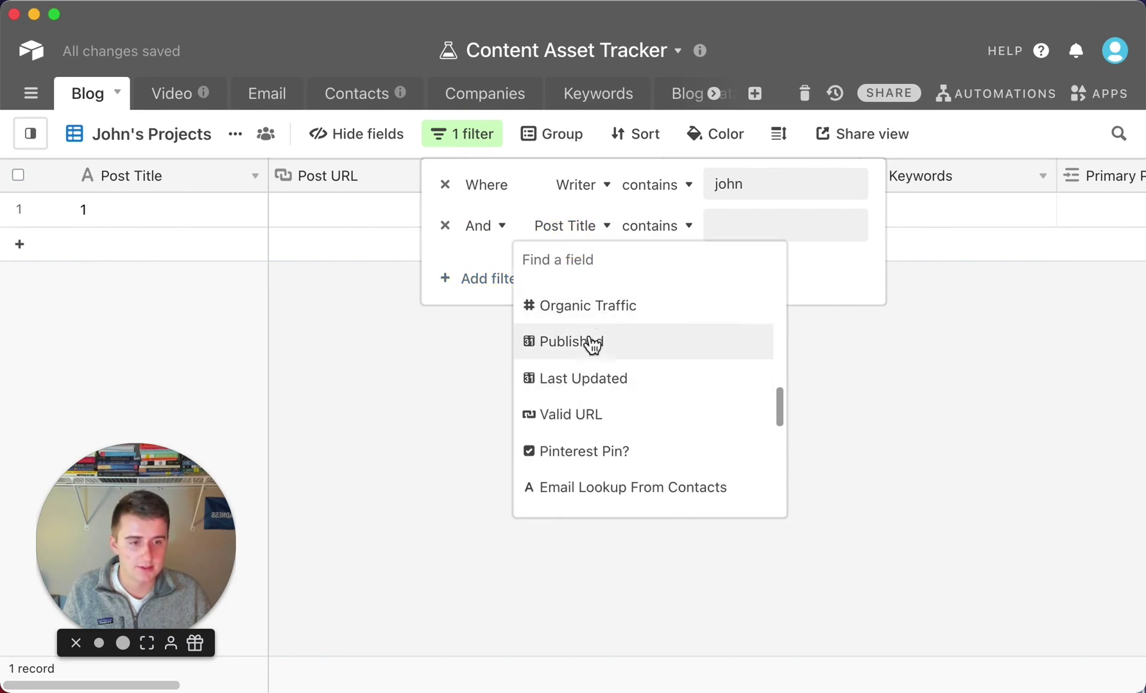
pyautogui.click(591, 340)
pyautogui.click(712, 230)
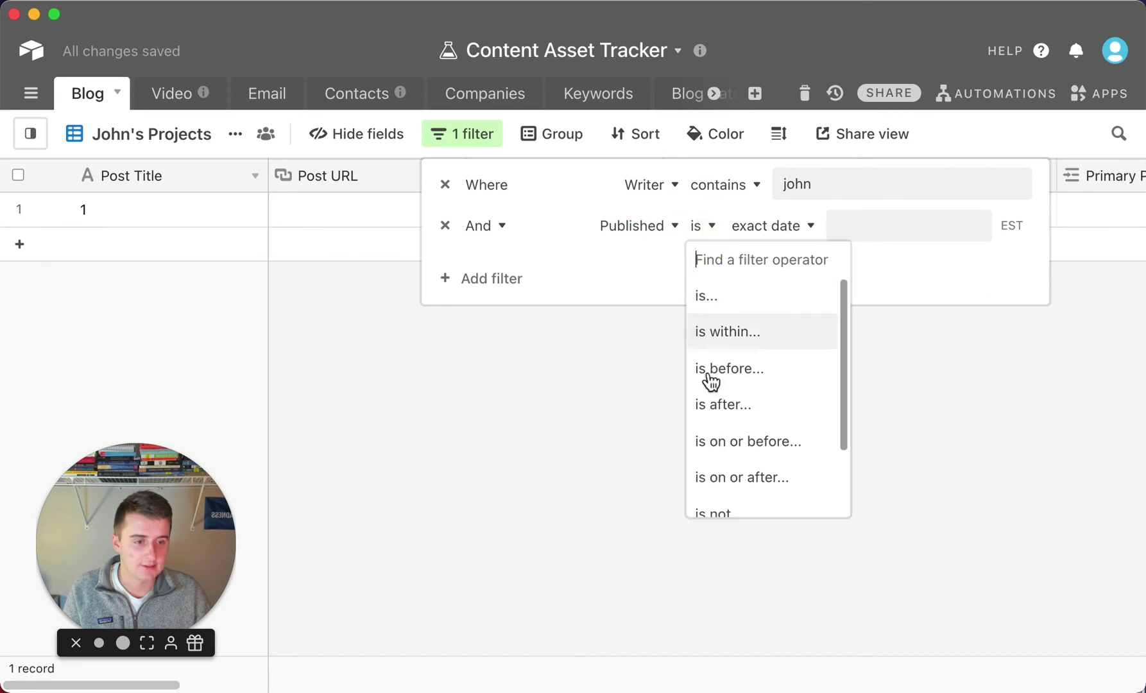
pyautogui.click(716, 406)
pyautogui.click(788, 238)
pyautogui.scroll(5, 803, 287)
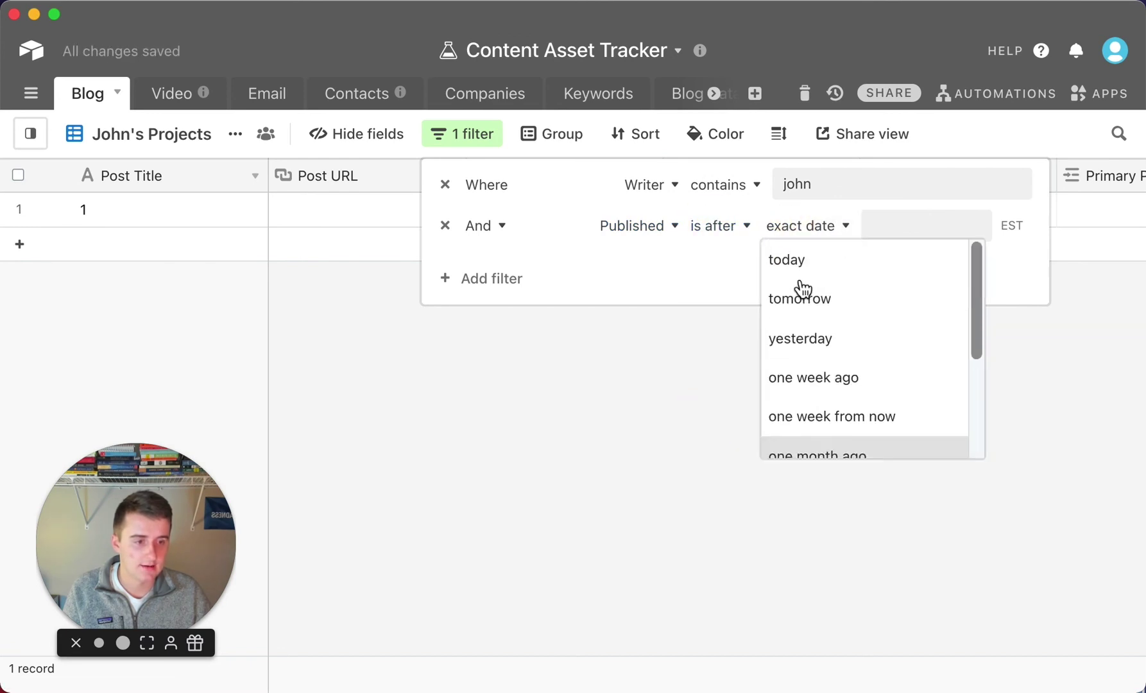
pyautogui.click(802, 273)
pyautogui.click(647, 451)
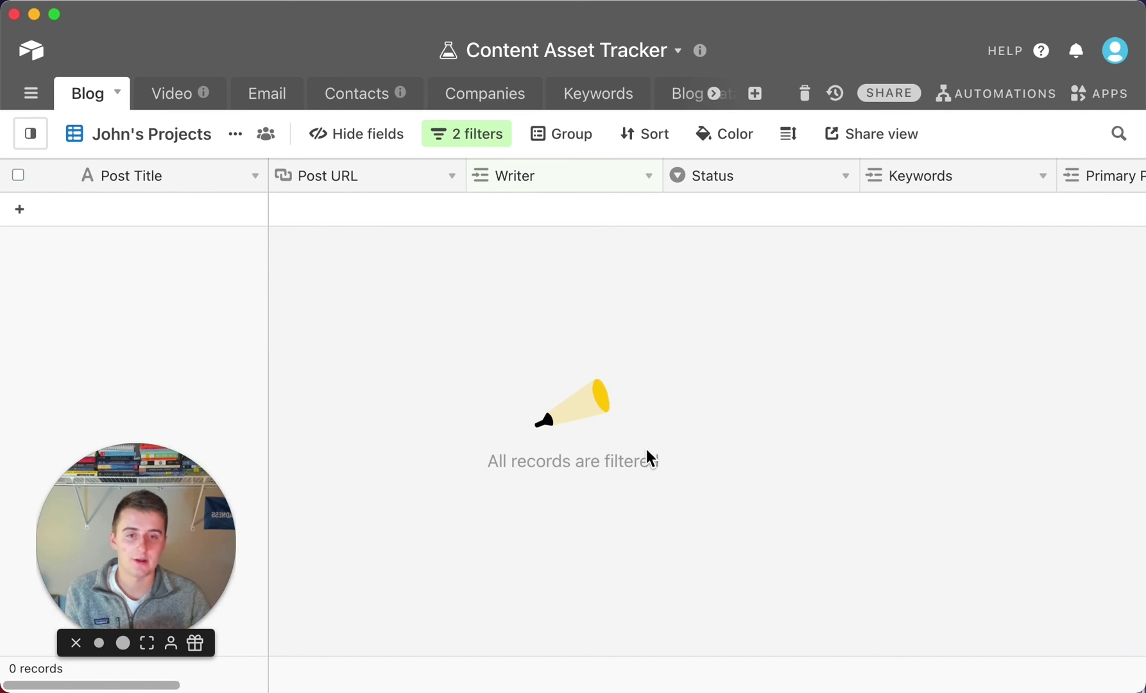
# Open the Video table and examine its hidden fields and the visible columns of its Data view
pyautogui.click(174, 101)
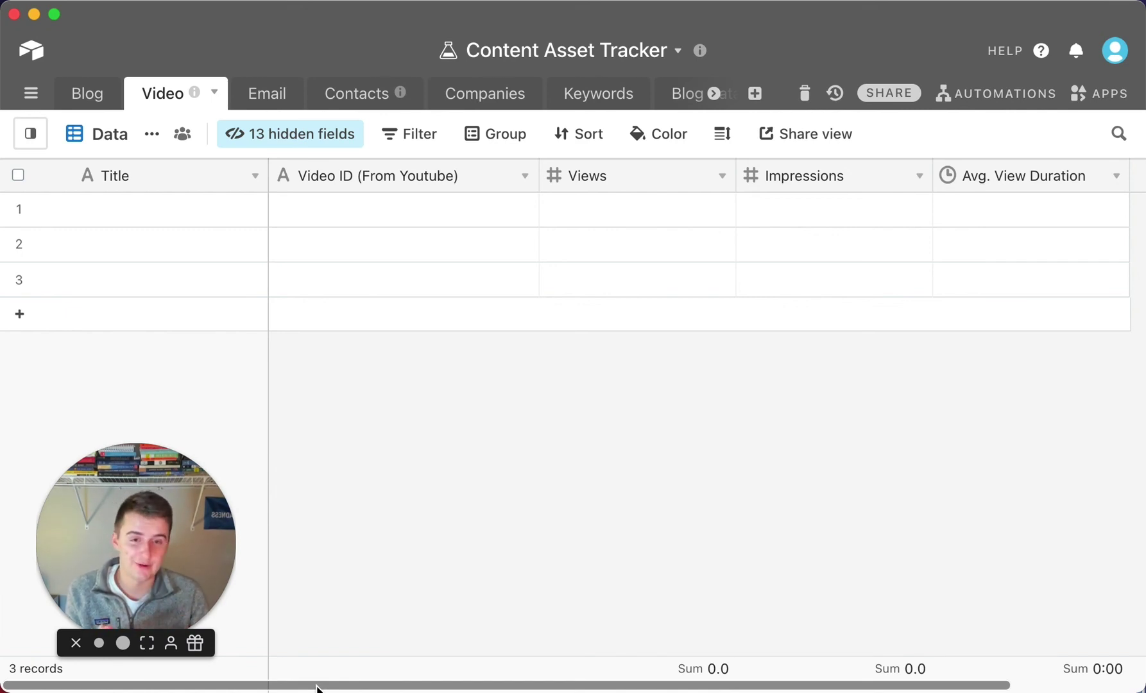
pyautogui.moveTo(317, 687)
pyautogui.mouseDown()
pyautogui.moveTo(509, 680)
pyautogui.moveTo(312, 679)
pyautogui.mouseUp()
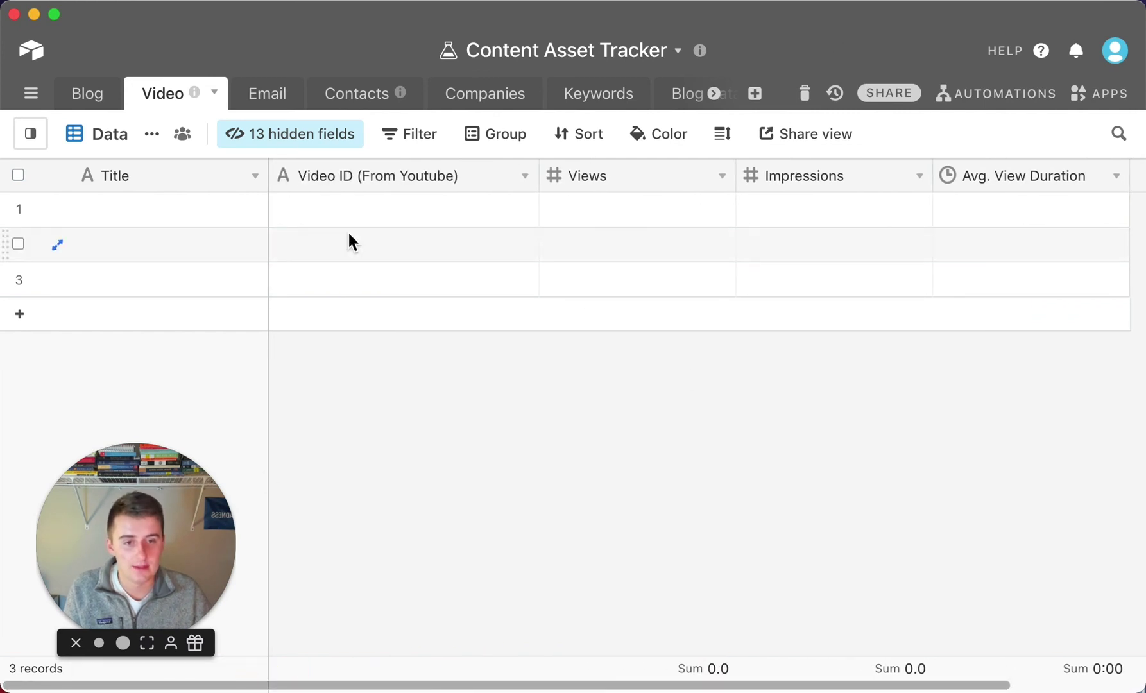
pyautogui.click(290, 133)
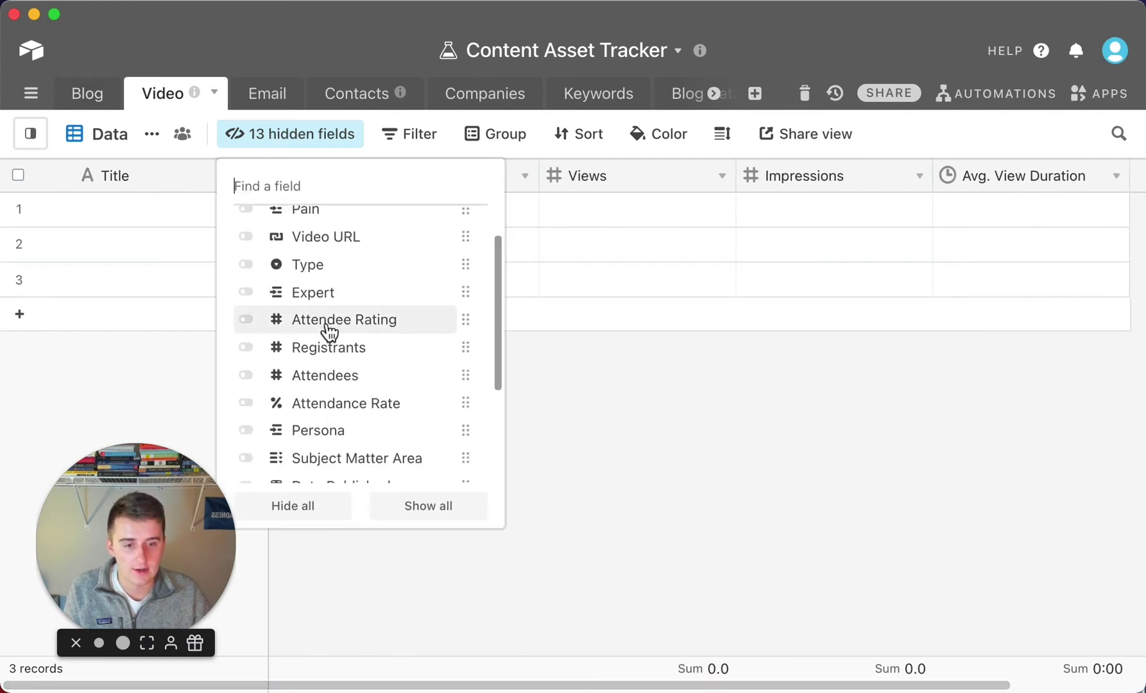
pyautogui.scroll(-1, 310, 417)
pyautogui.scroll(-2, 308, 417)
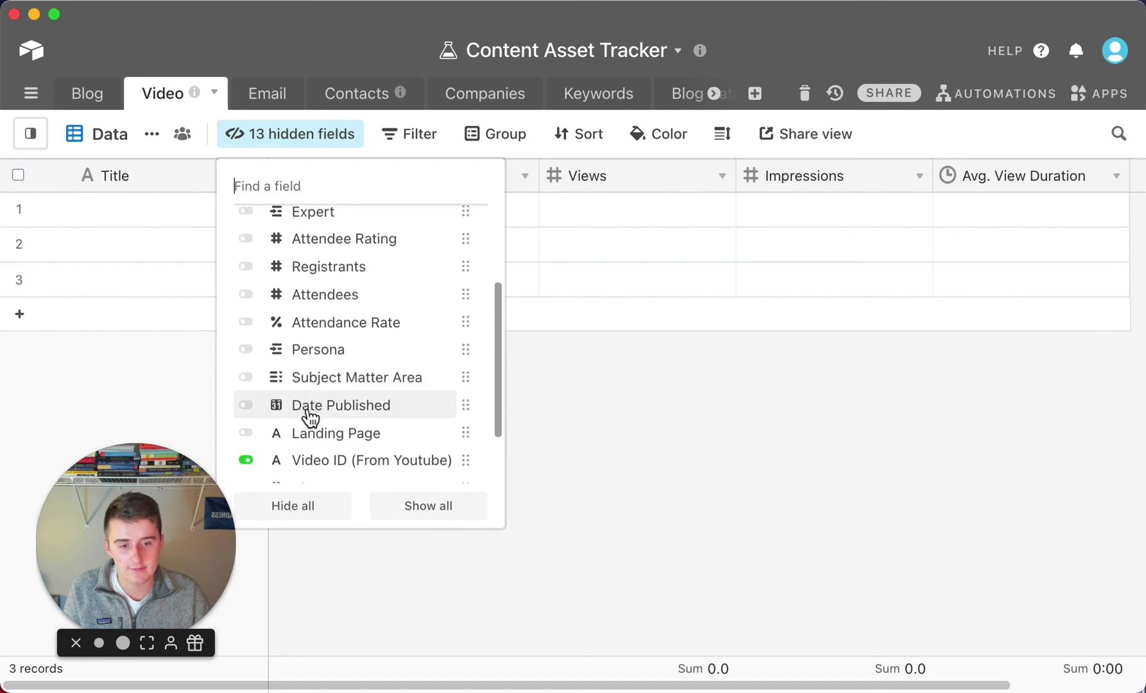
pyautogui.scroll(4, 309, 418)
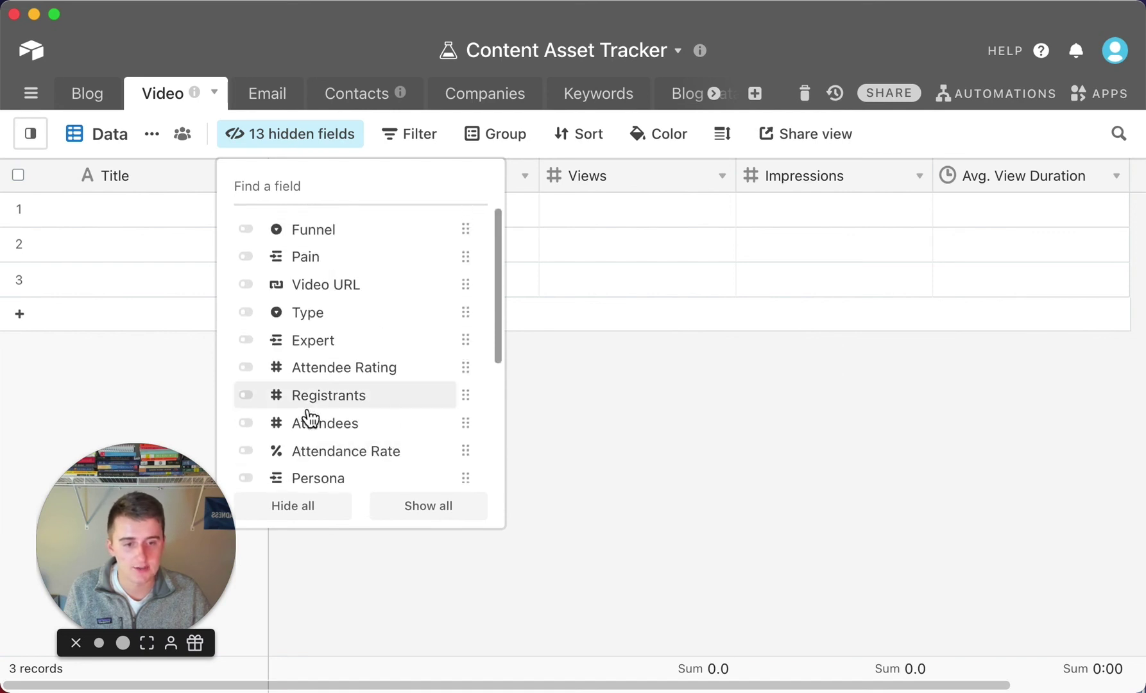
pyautogui.click(612, 479)
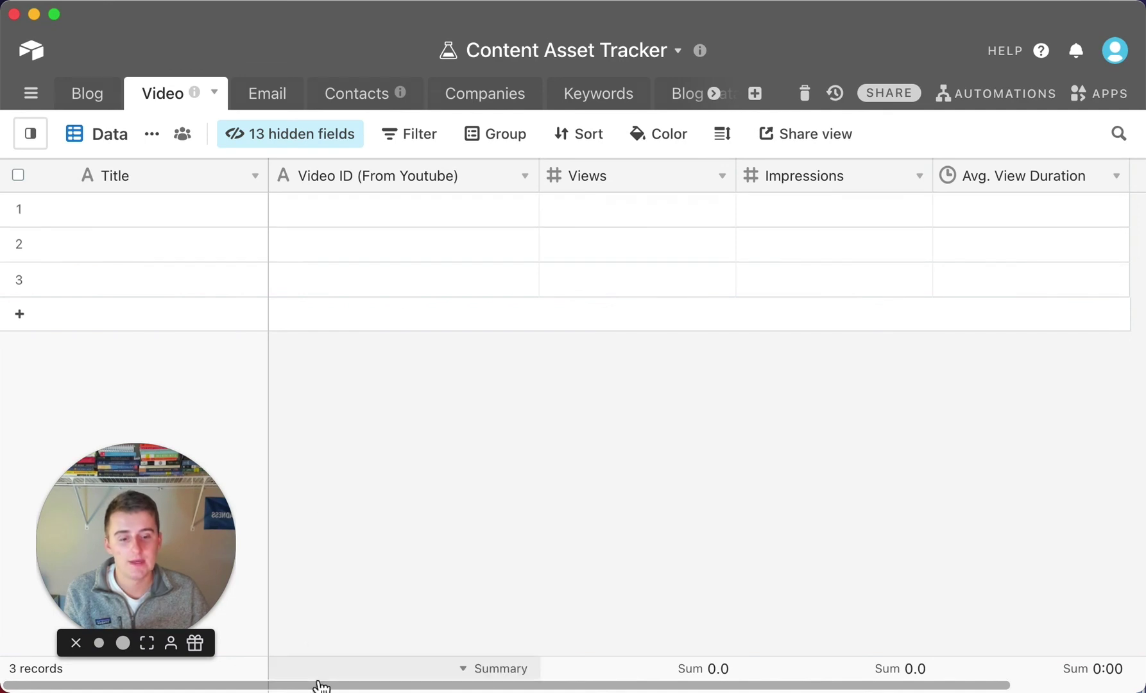
pyautogui.moveTo(319, 687); pyautogui.dragTo(341, 685)
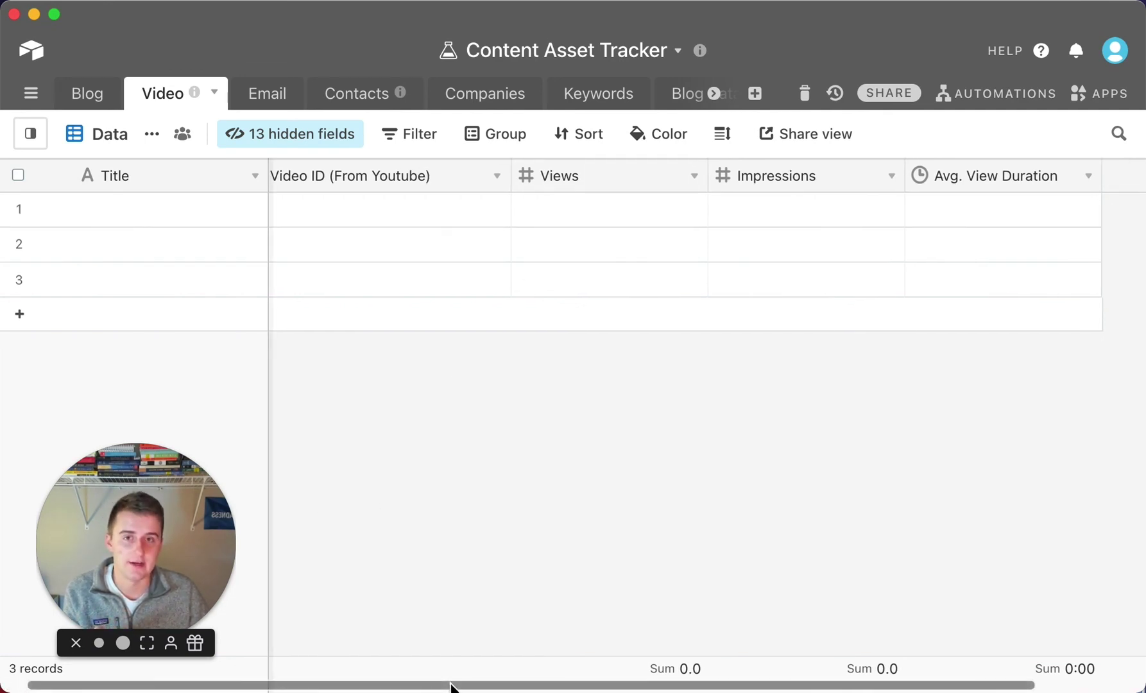
pyautogui.moveTo(468, 685); pyautogui.dragTo(378, 686)
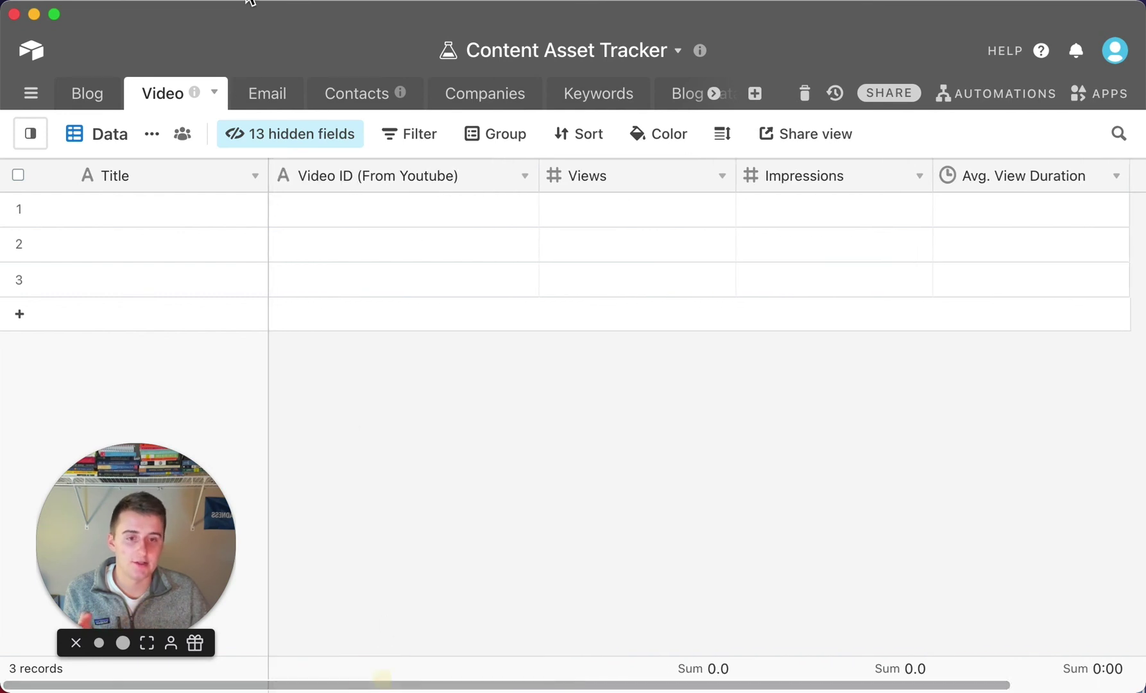
# Return to the Blog table, open the New Blog Post Assignment form view and look through its form fields
pyautogui.click(111, 92)
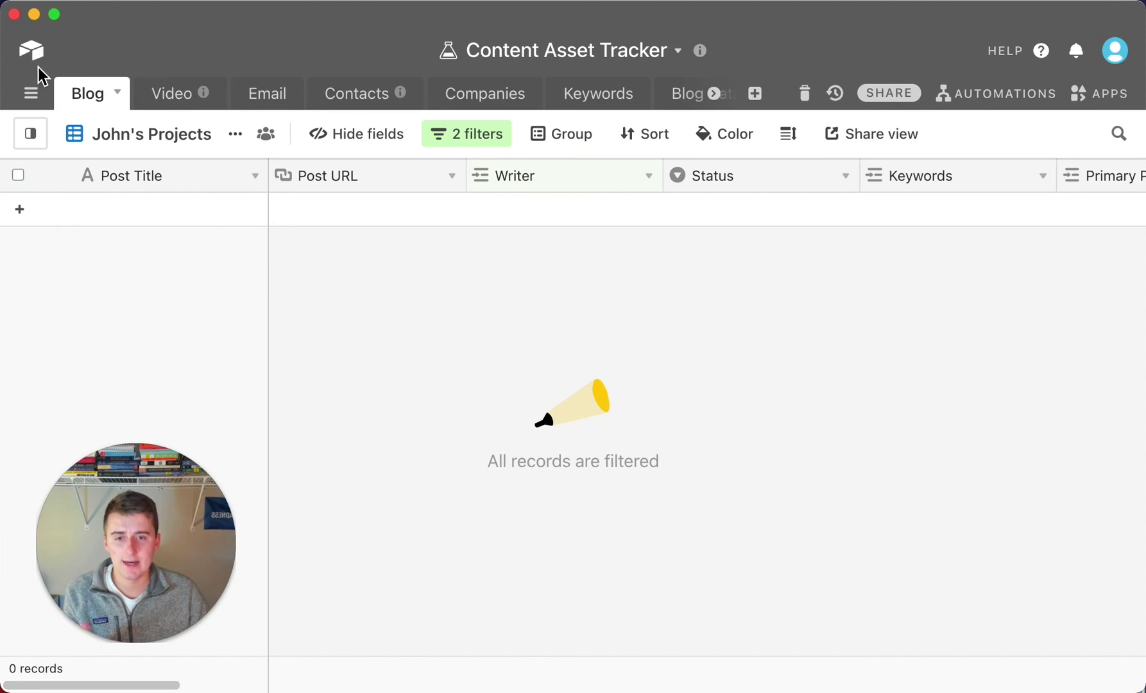
pyautogui.click(31, 93)
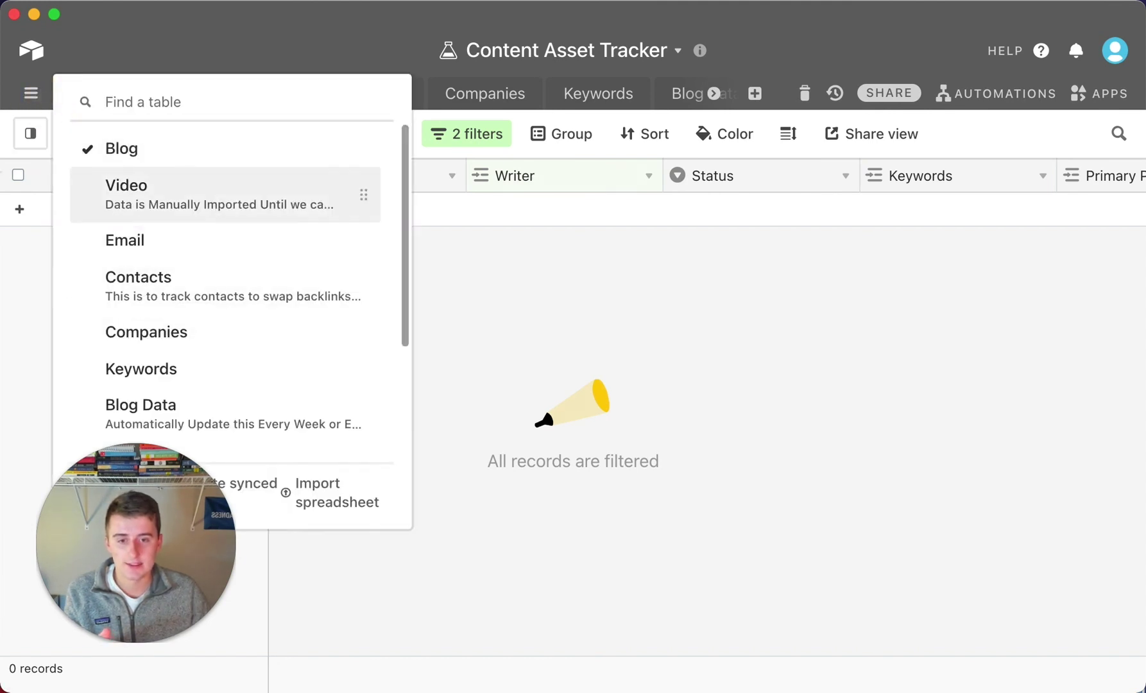
pyautogui.click(30, 141)
pyautogui.scroll(-5, 64, 290)
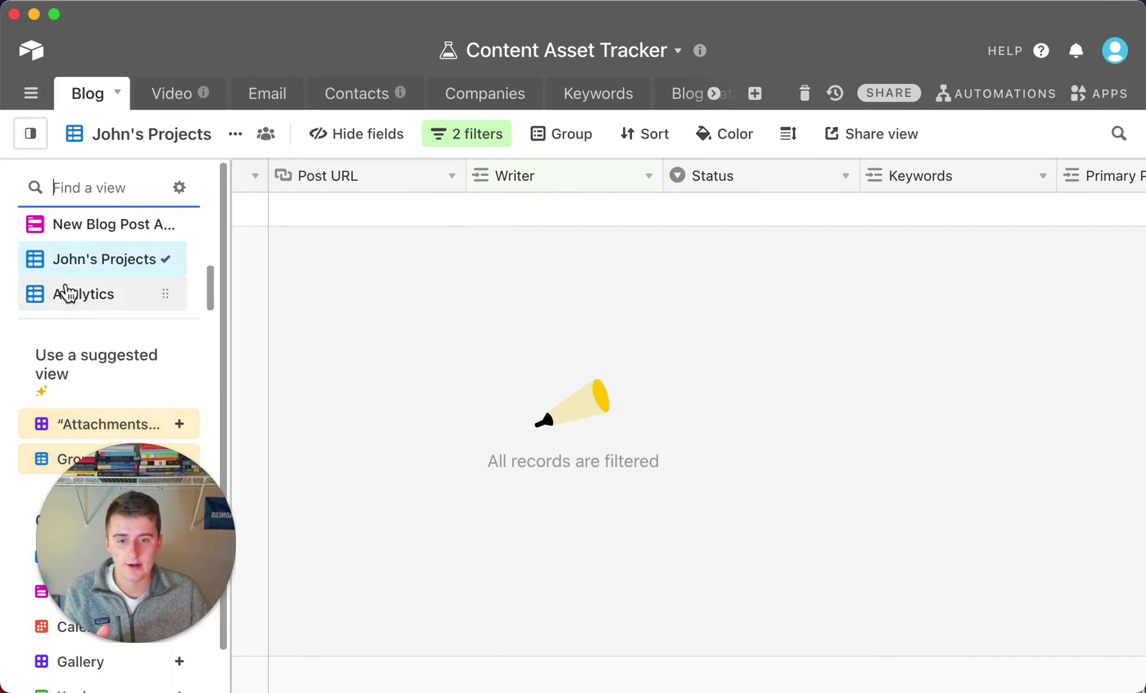
pyautogui.click(90, 226)
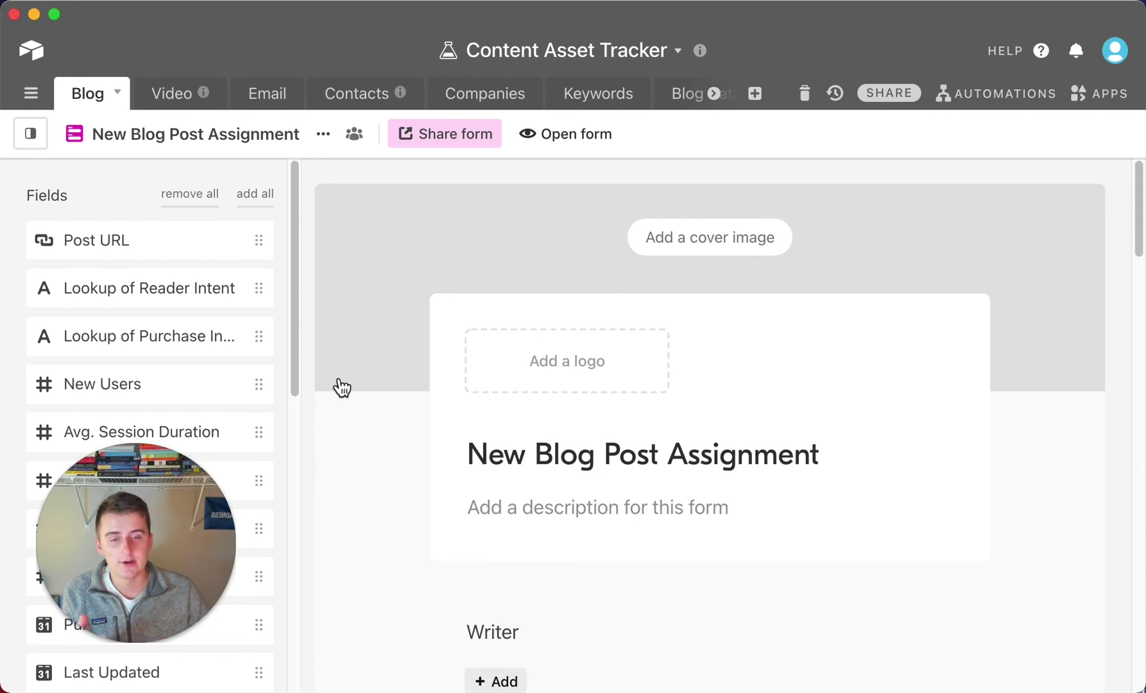
pyautogui.scroll(-6, 423, 478)
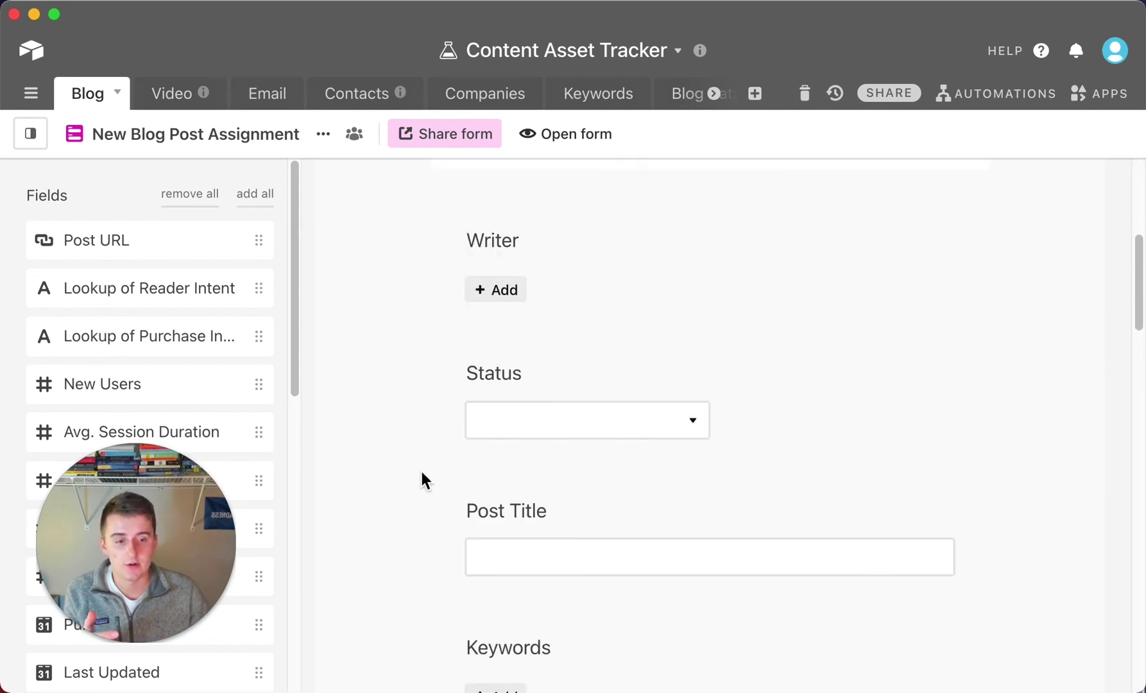